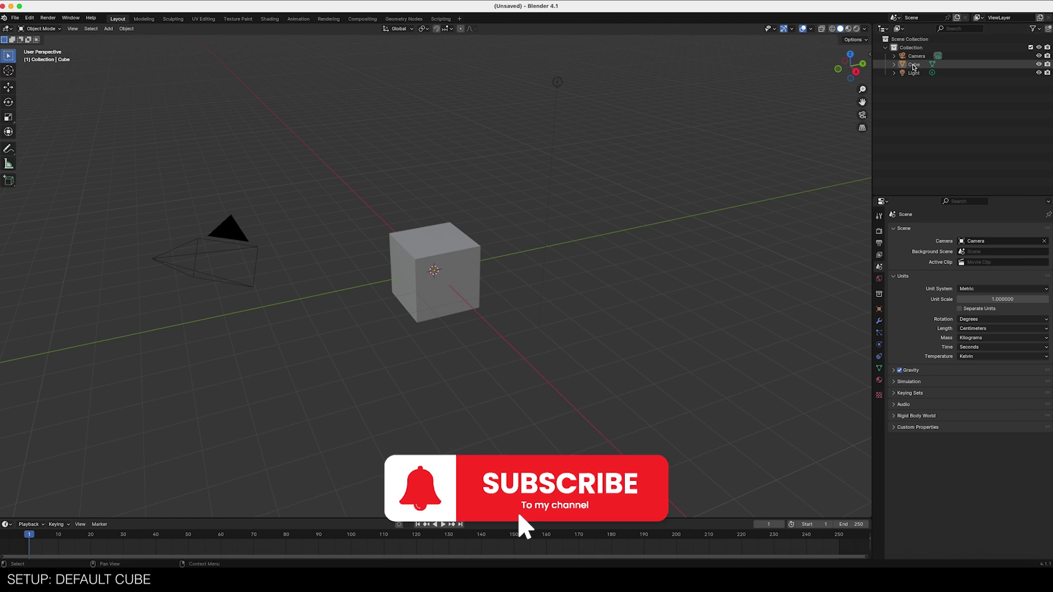
Step: Rename the default cube to 'Letters' in the Outliner
click(429, 260)
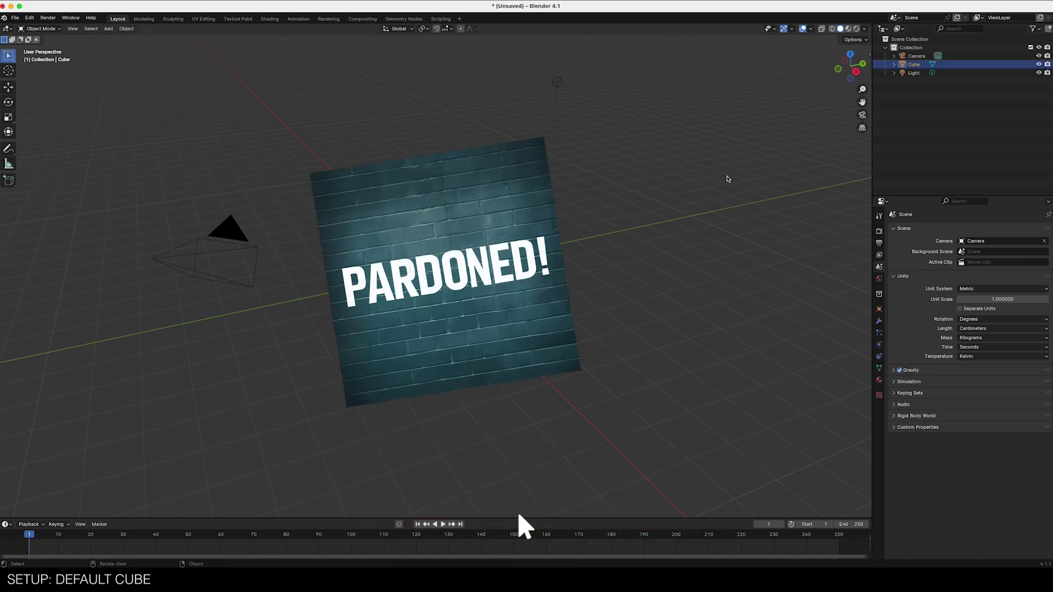
click(700, 140)
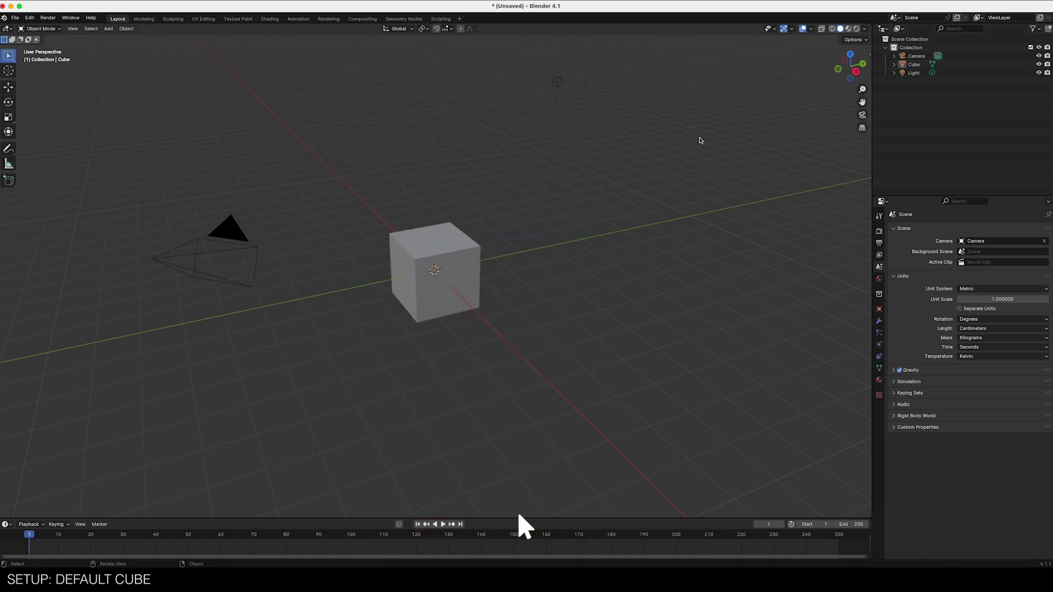
double_click(912, 64)
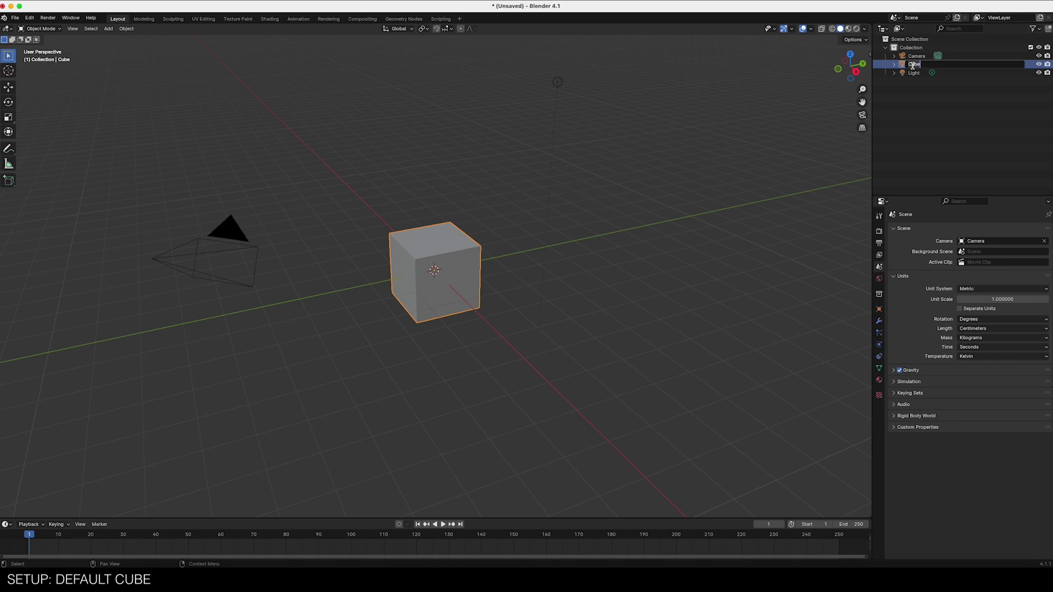
text(Letters)
key(Return)
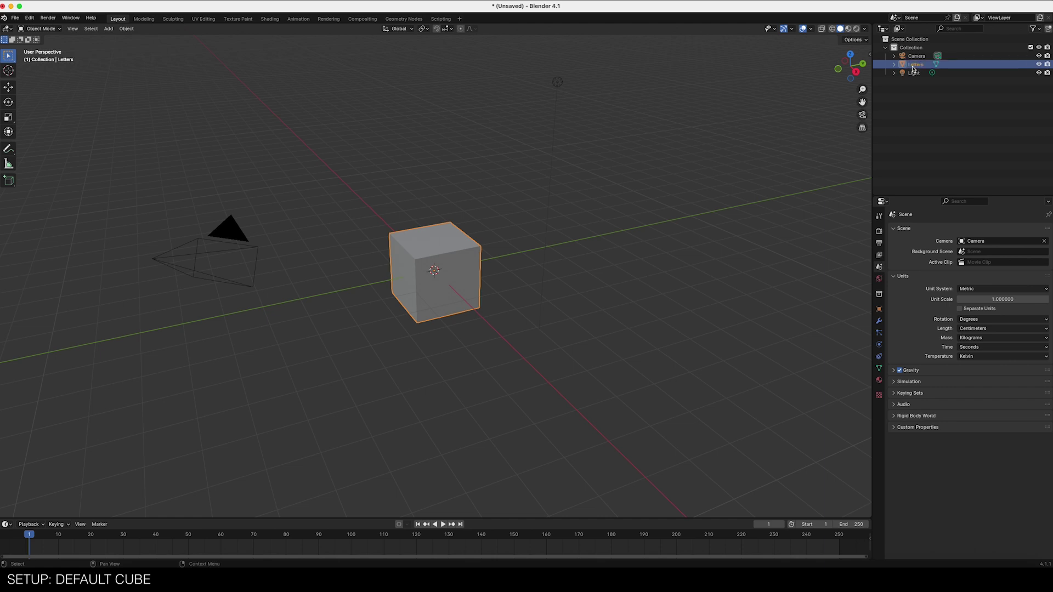
Step: Add an Ico Sphere with 1 subdivision and lift it about 356 cm above the cube
click(588, 173)
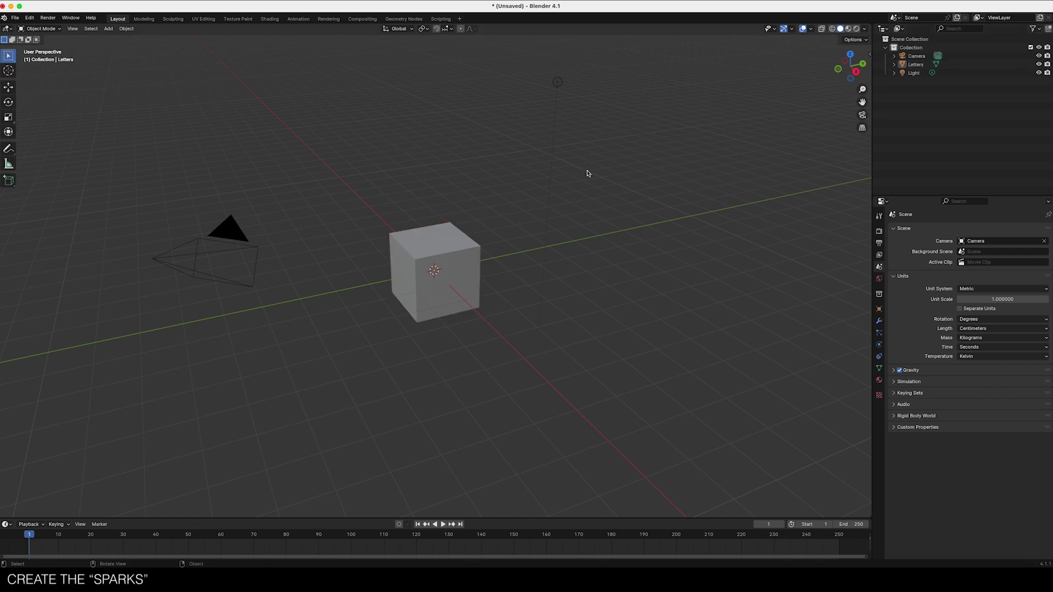
key(shift+a)
mouse_move(592, 182)
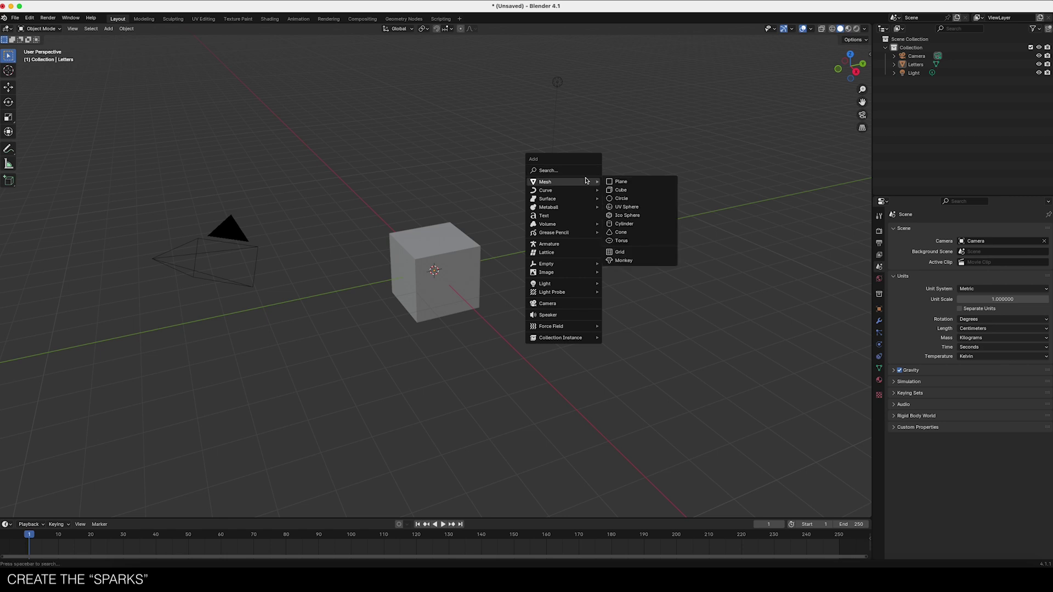
click(626, 217)
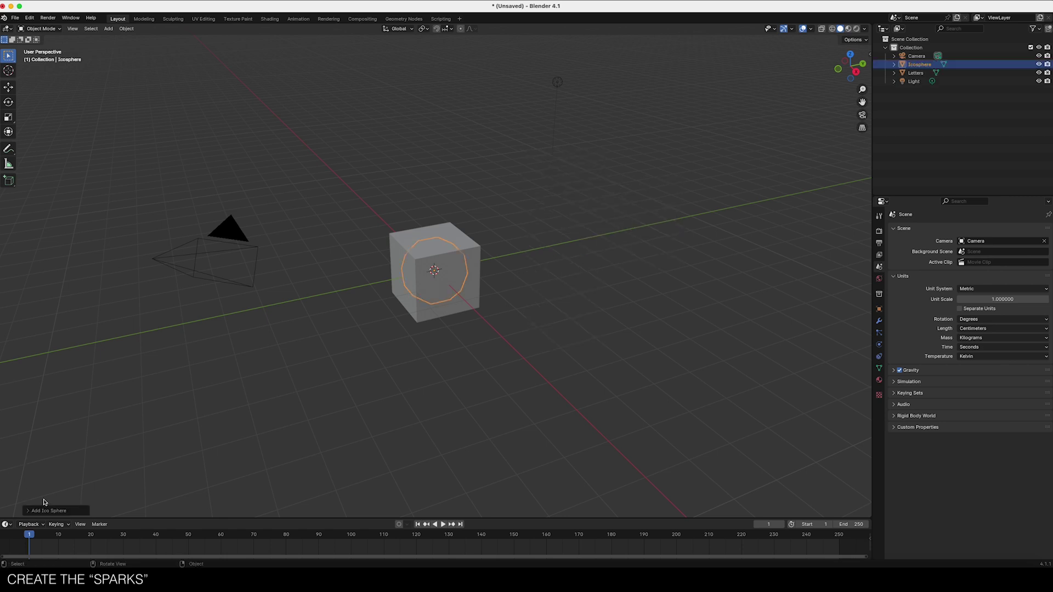
click(31, 511)
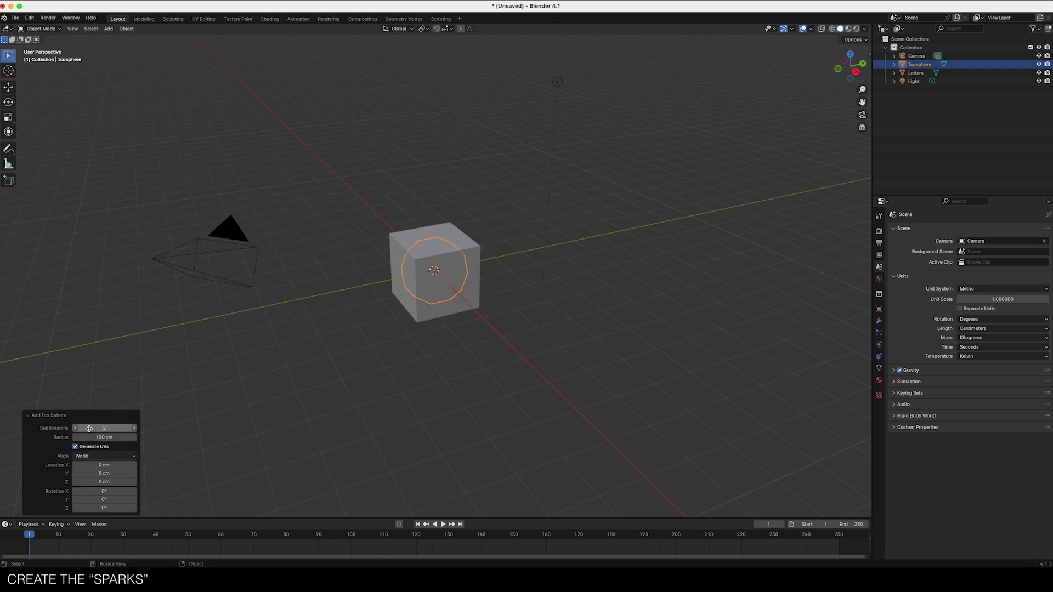
drag(89, 428, 76, 428)
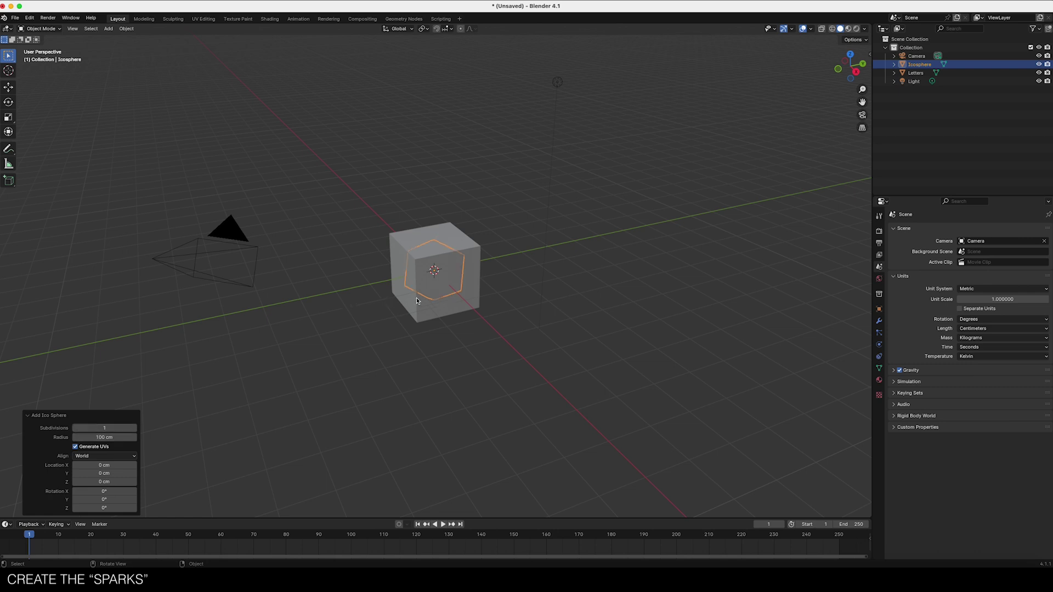
key(g)
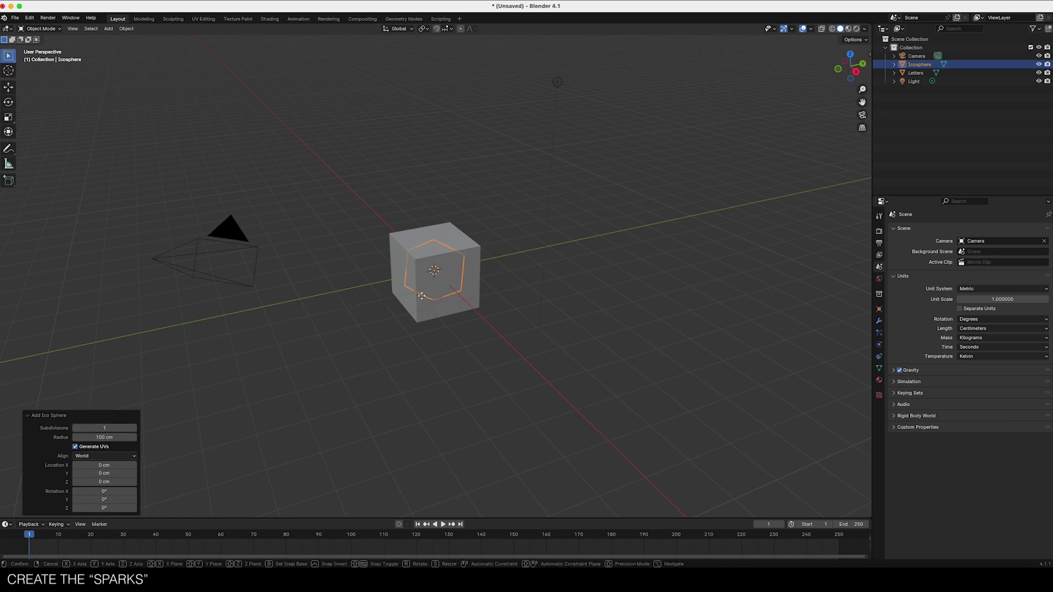
key(z)
click(416, 180)
middle_drag(415, 180, 425, 174)
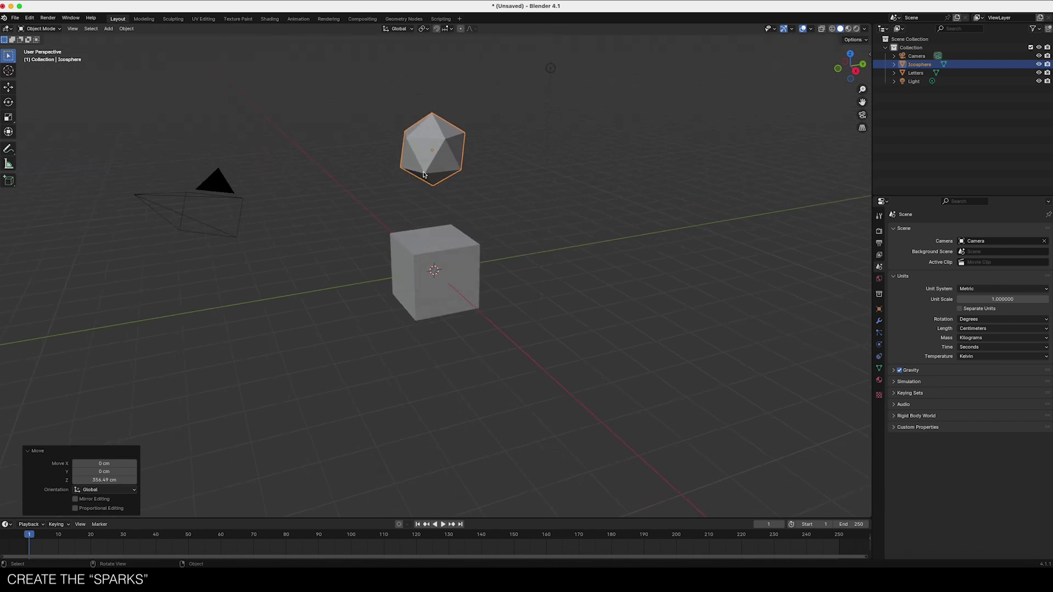
Step: In the Shading workspace, create a new material for the icosphere named 'Flashy'
click(264, 19)
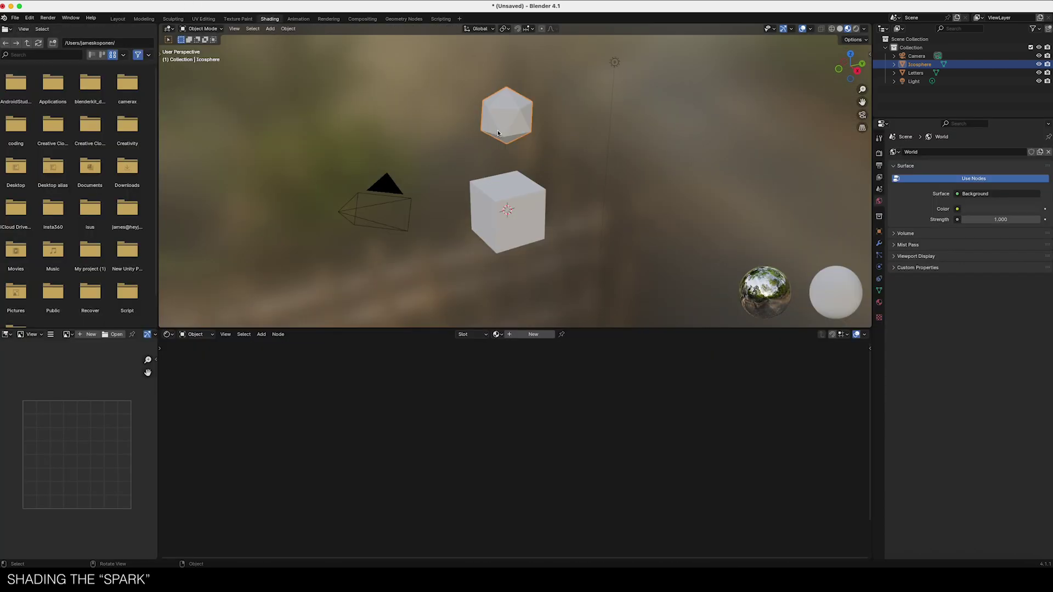
click(518, 334)
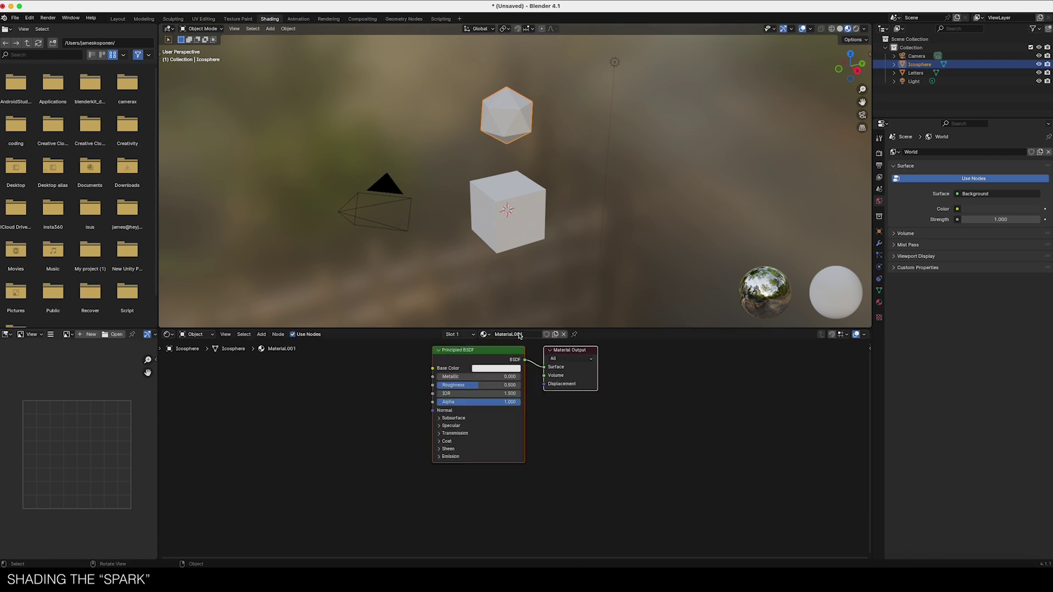
double_click(517, 335)
text(Flashy)
key(Return)
Step: Replace the Principled BSDF with an Emission node connected to the material Surface
click(507, 357)
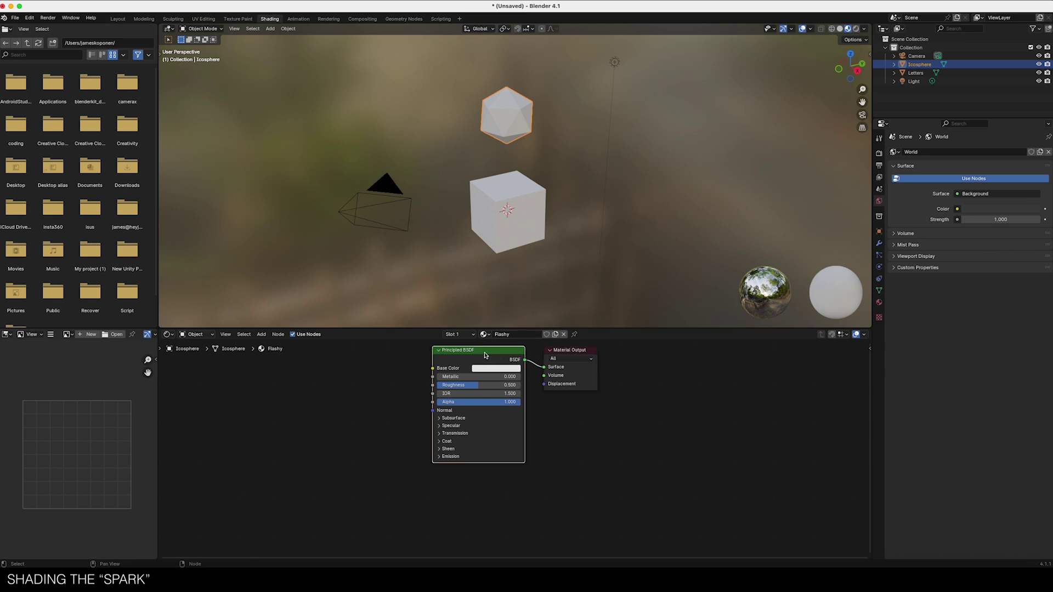
key(x)
key(shift+a)
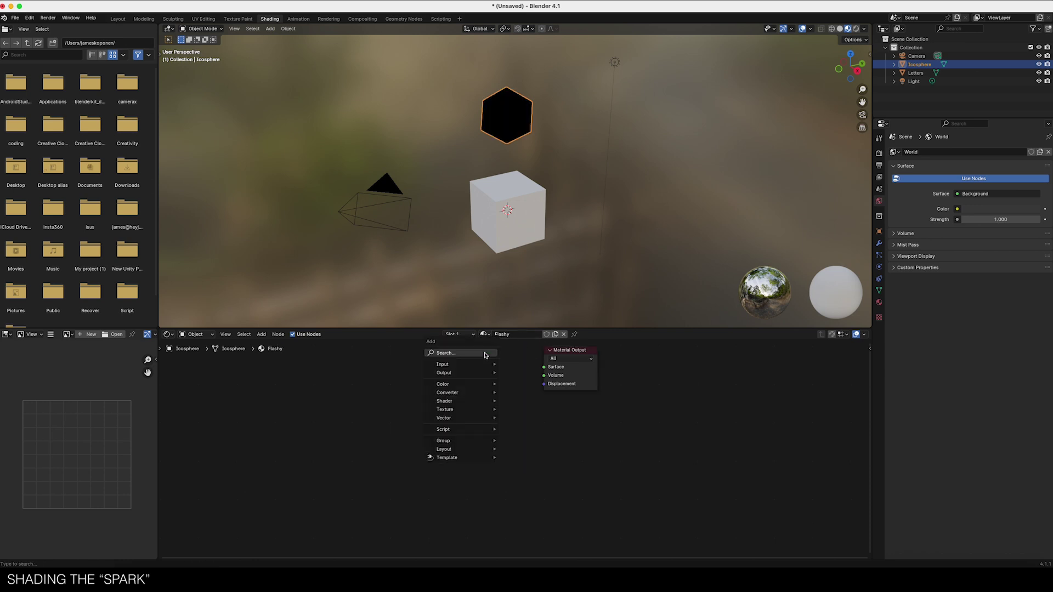
click(485, 354)
text(em)
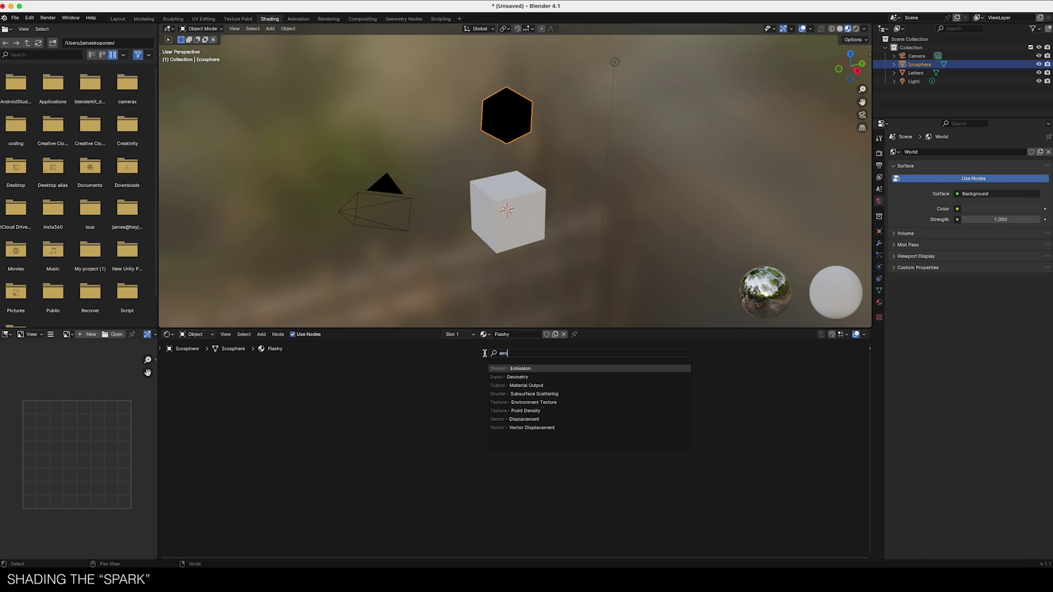
click(505, 368)
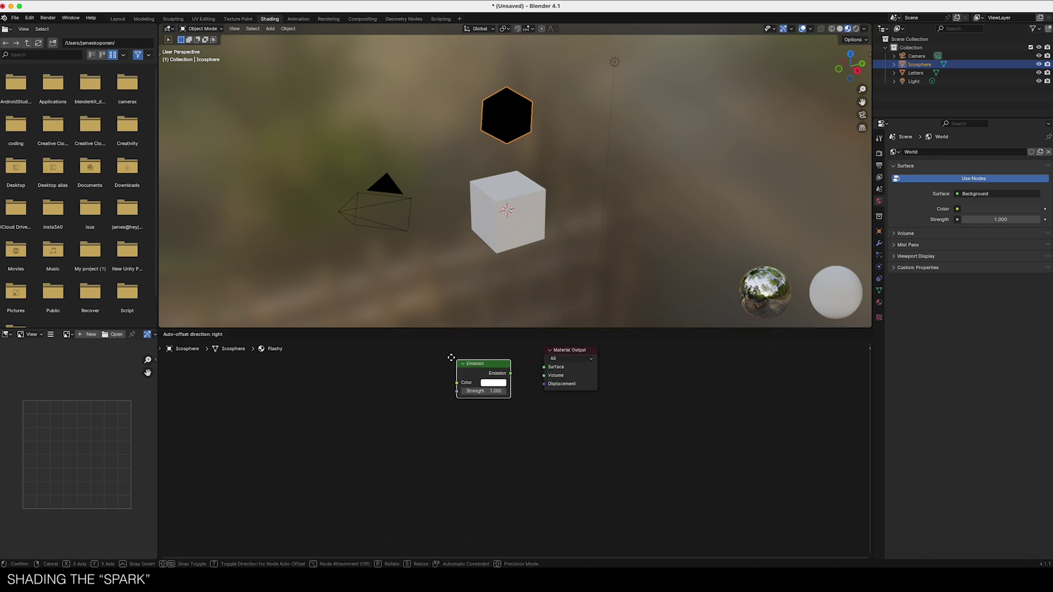
drag(499, 365, 543, 368)
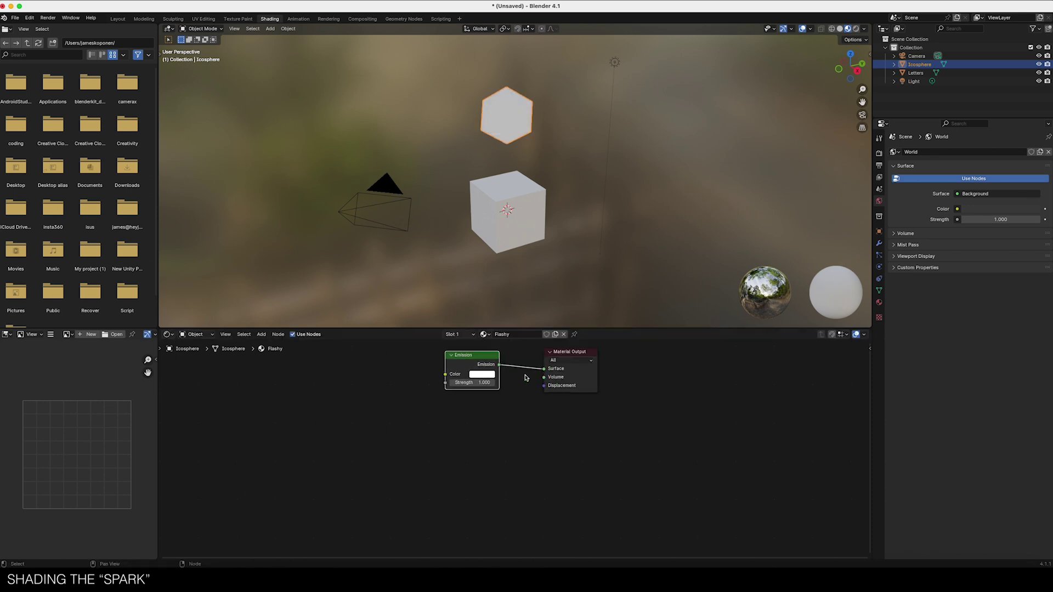
Step: Set the emission to pale yellow-green at strength 8 and enable EEVEE Bloom
click(484, 377)
drag(501, 290, 487, 290)
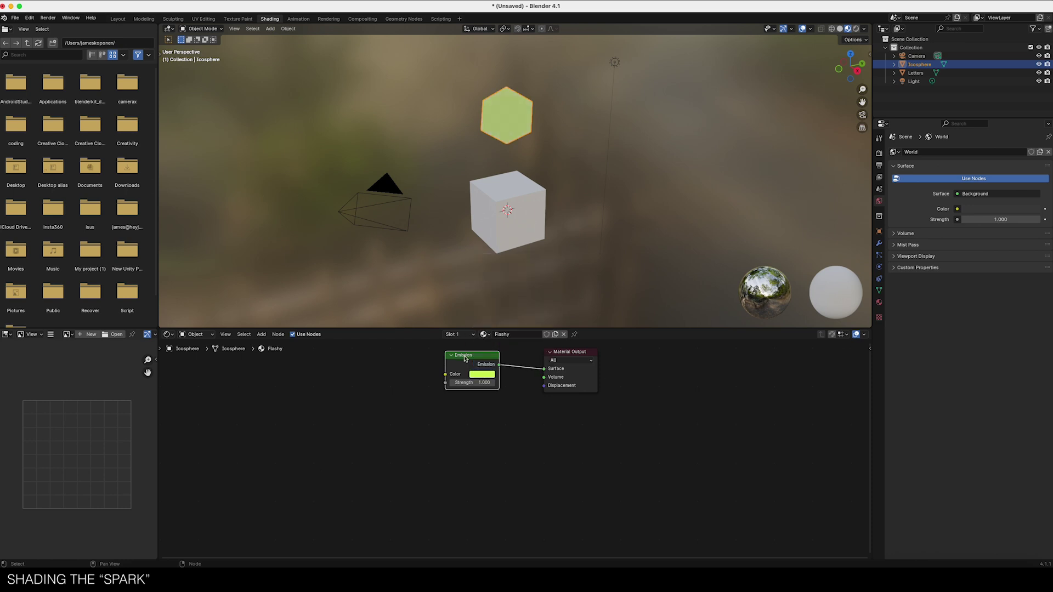
click(481, 381)
key(Return)
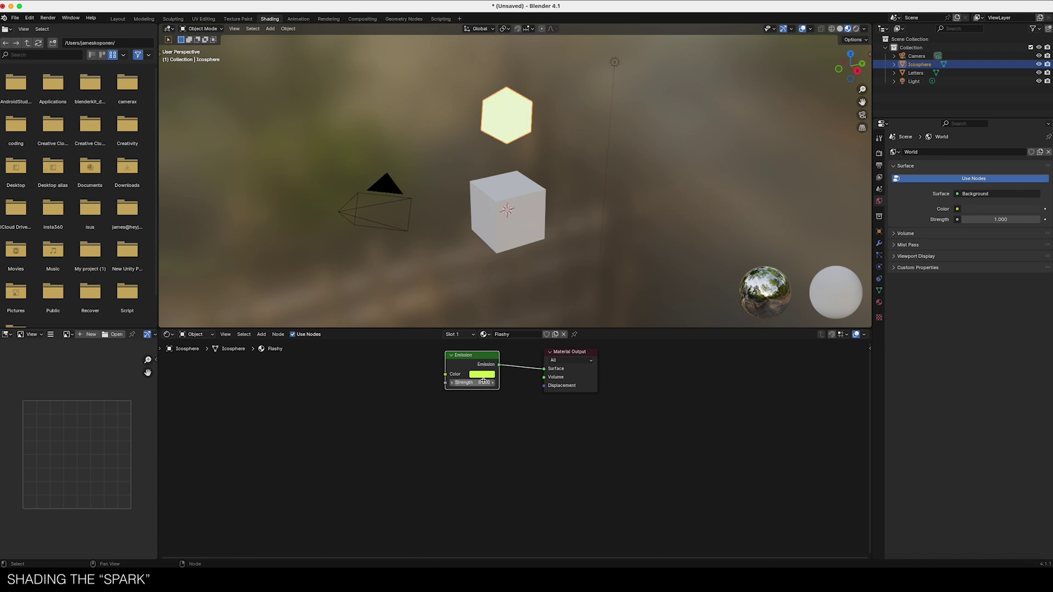
click(879, 155)
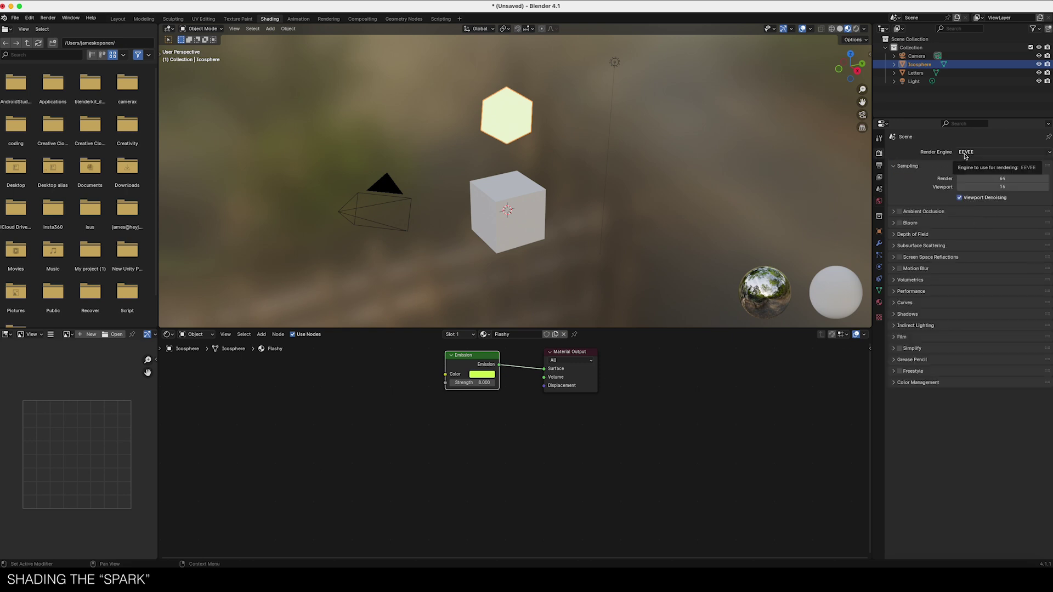
click(899, 223)
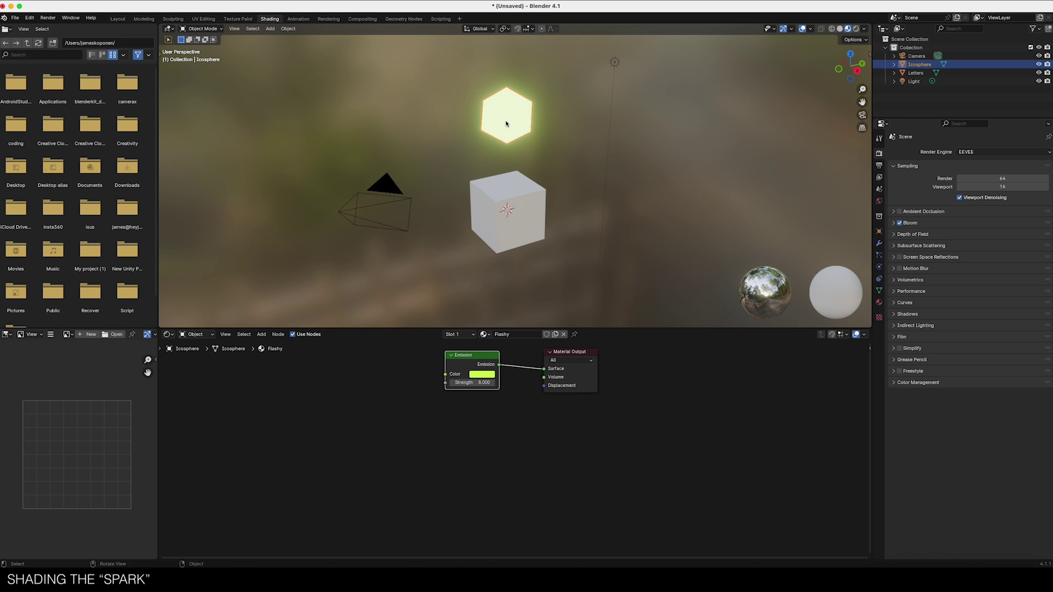
Step: Move the glowing sphere far below and off to the side, outside the camera view
key(g)
key(z)
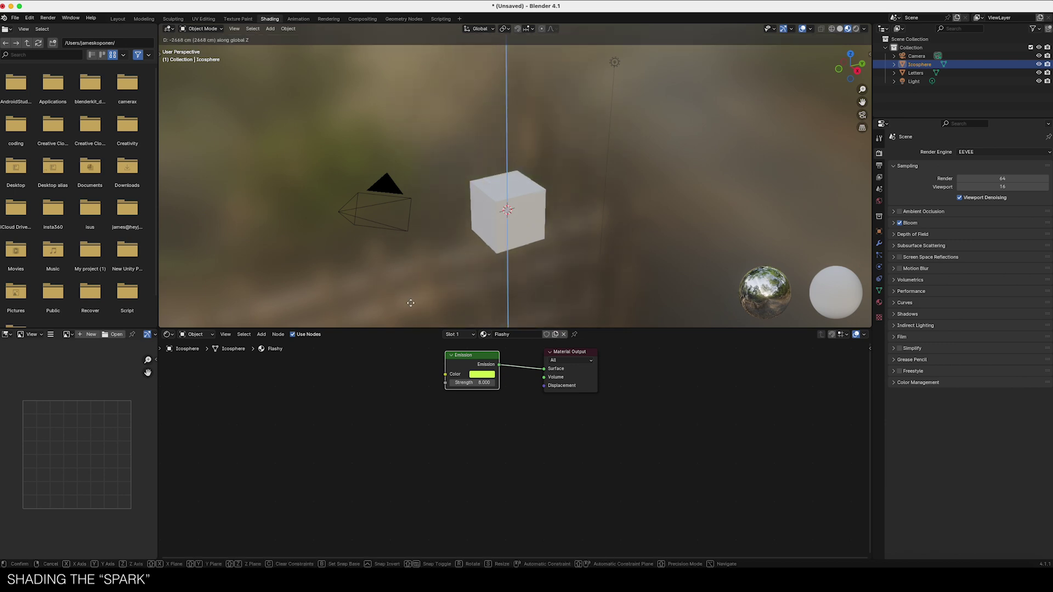
click(404, 87)
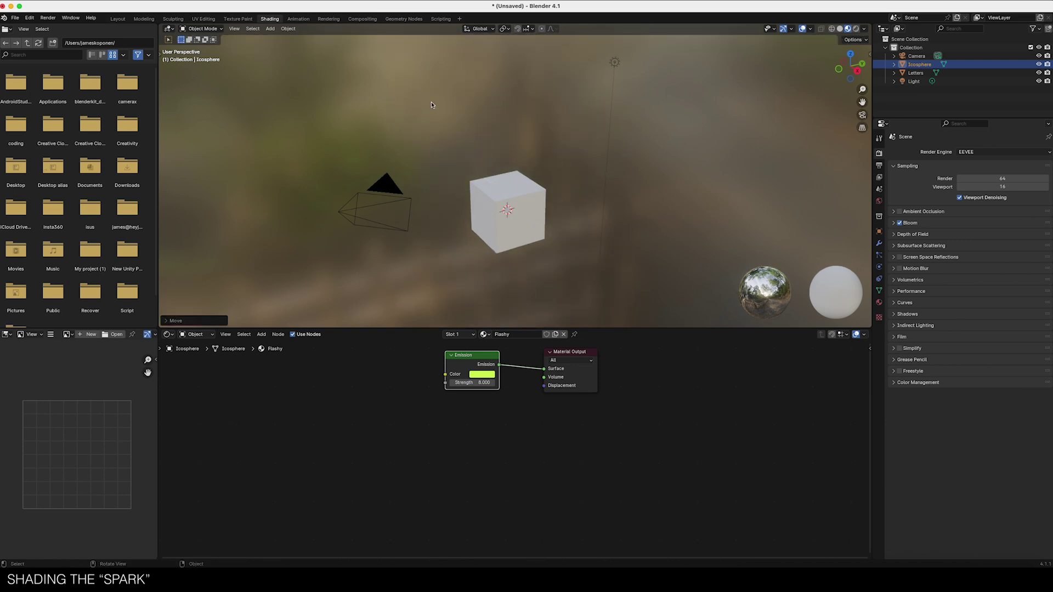
key(KP_7)
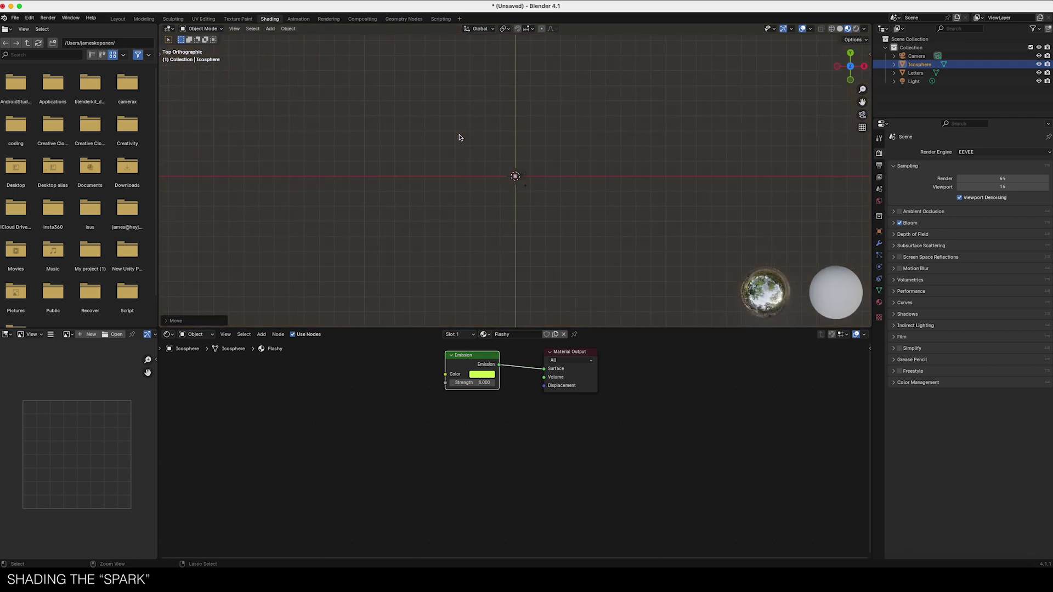
scroll(458, 137, up, 3)
key(g)
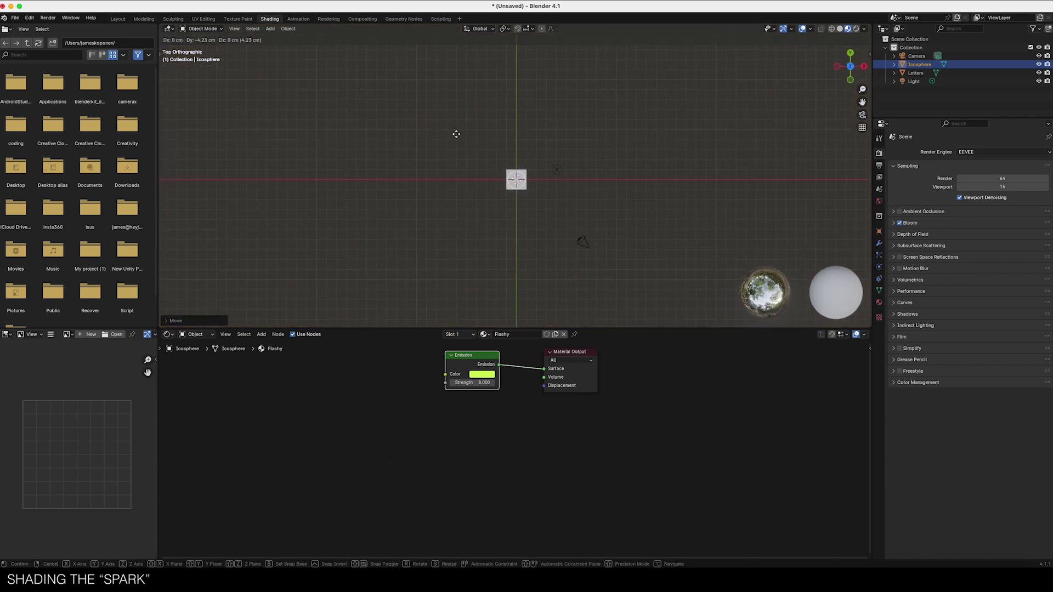
click(171, 247)
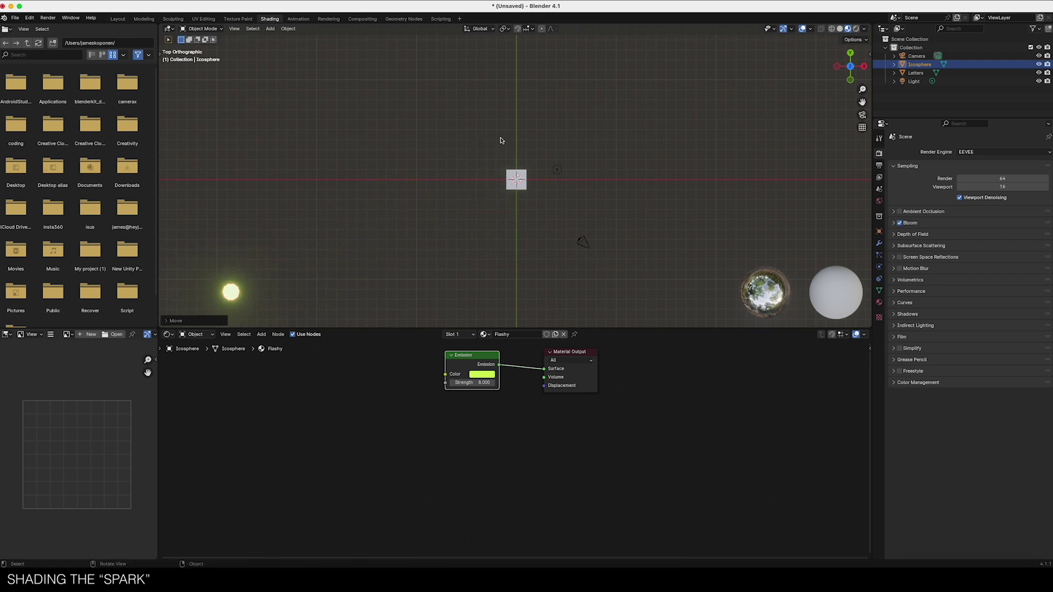
key(KP_0)
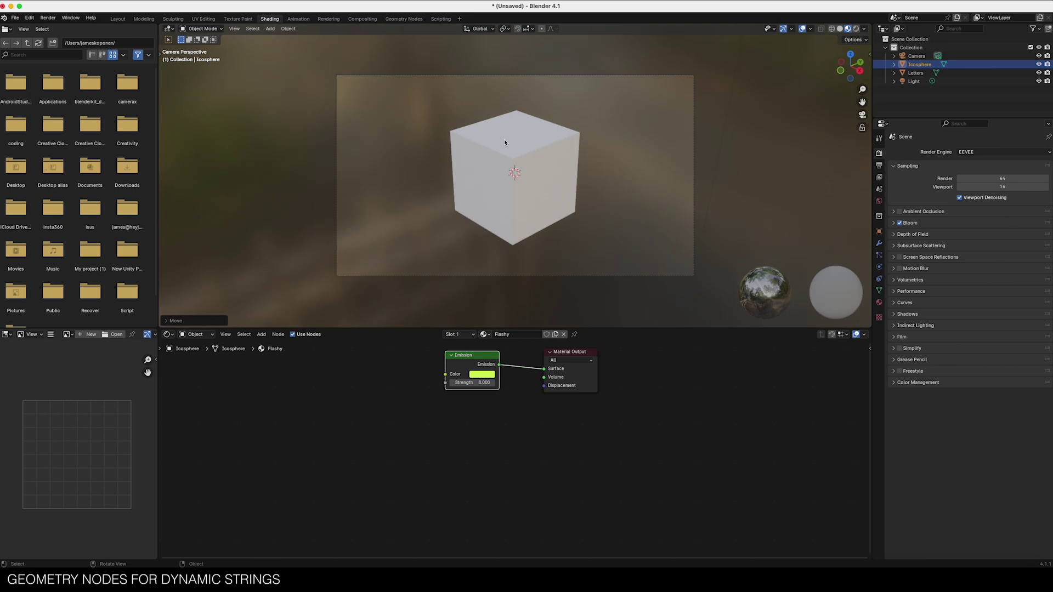
Step: Rename the icosphere to 'bits' in the Outliner
double_click(918, 63)
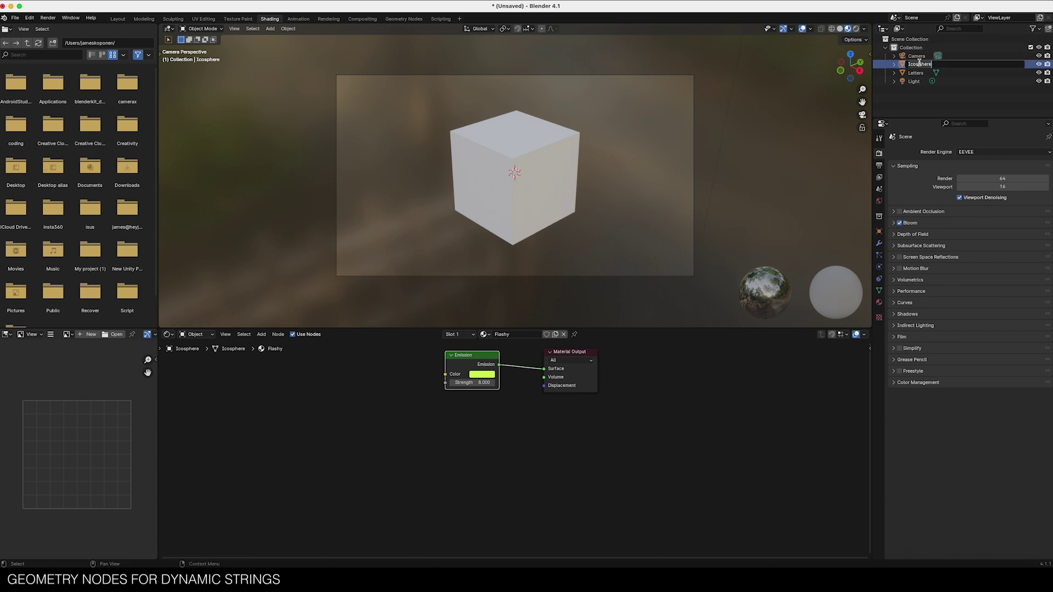
text(bits)
key(Return)
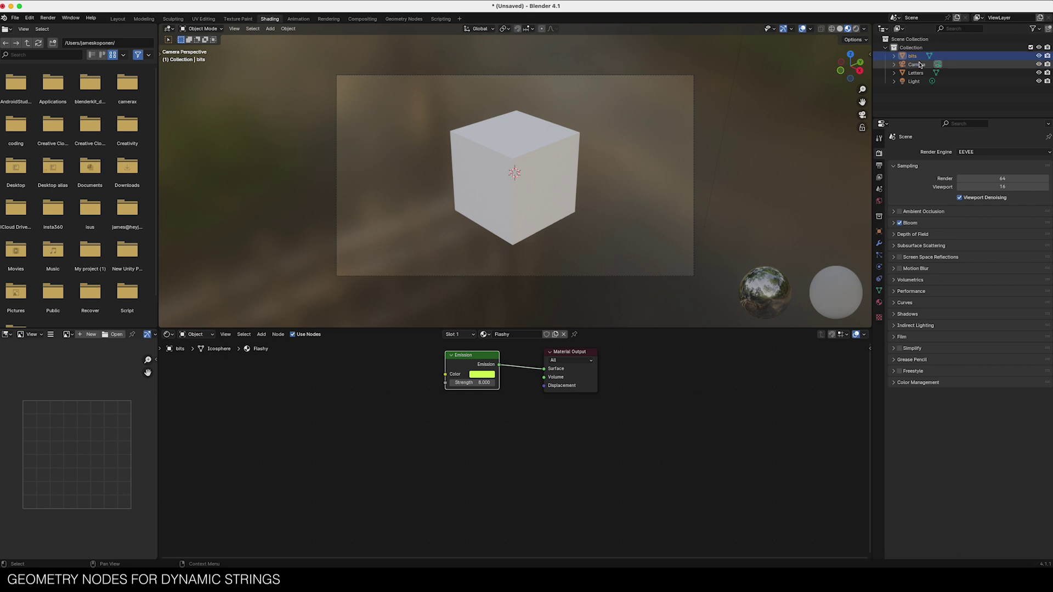
click(512, 148)
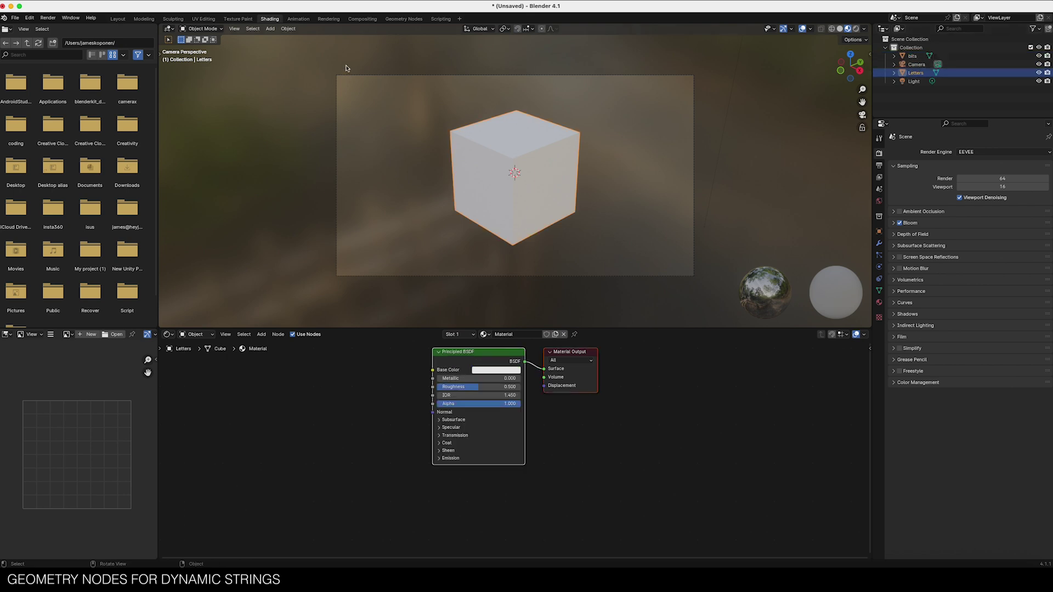
Step: Create a new geometry node tree for Letters and delete its Group Input node
click(403, 19)
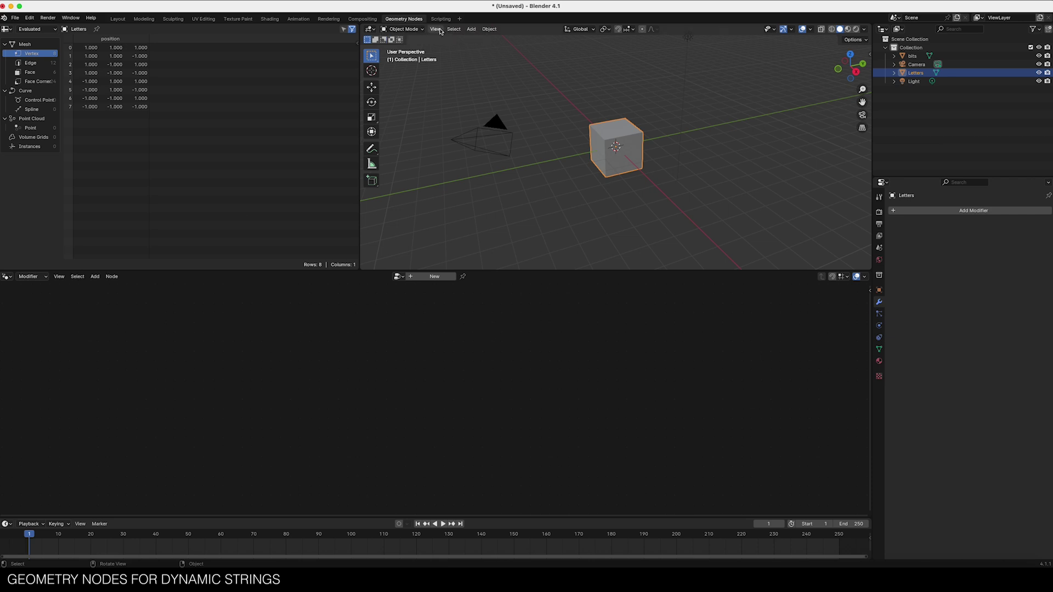
click(428, 277)
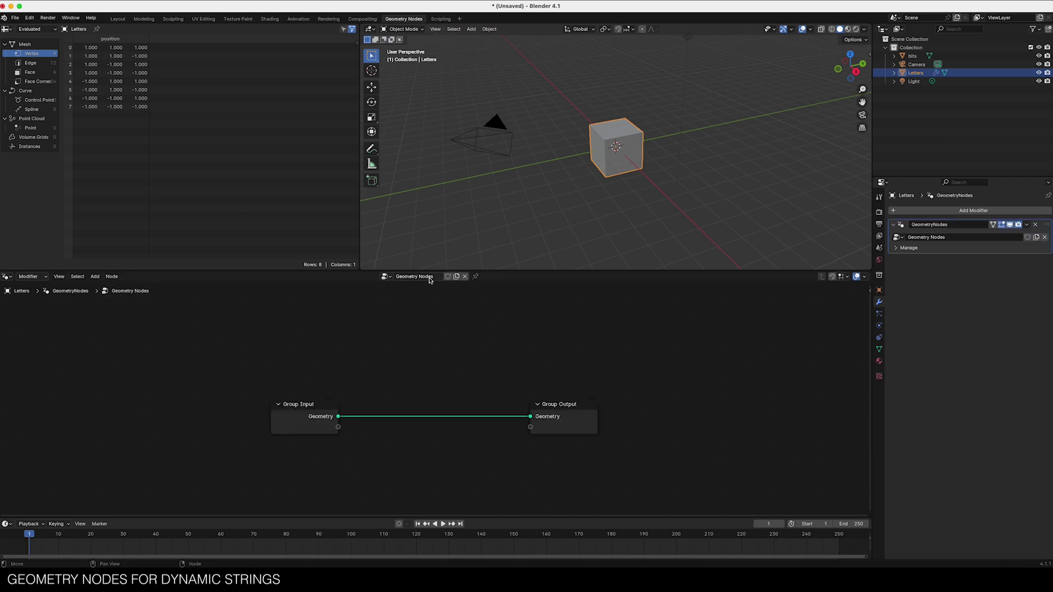
click(309, 408)
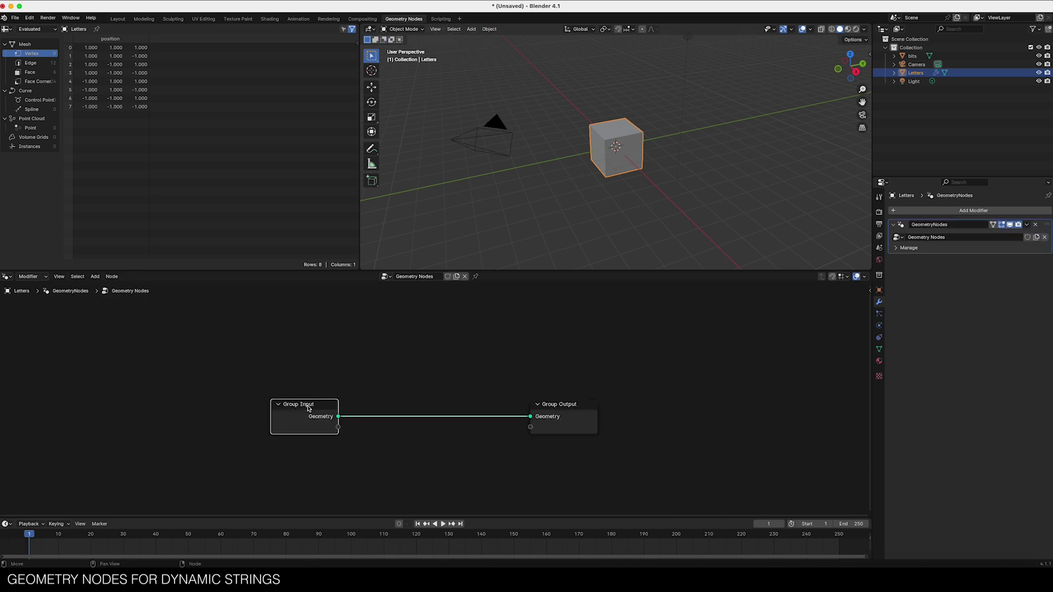
key(x)
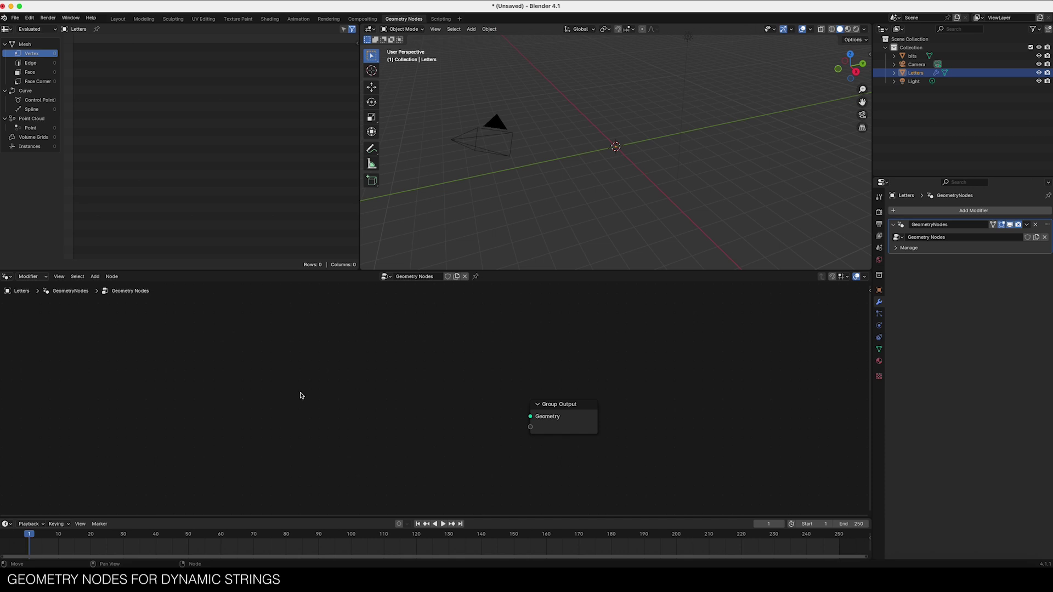
Step: Add a String node reading 'LETTERS' linked to Group Output
key(shift+a)
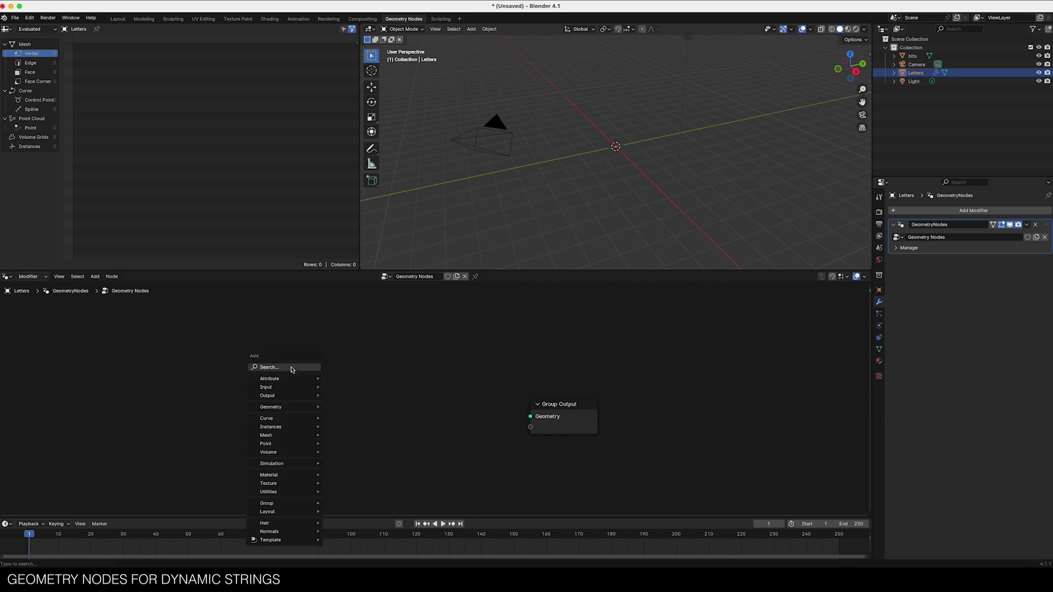
text(string)
key(Return)
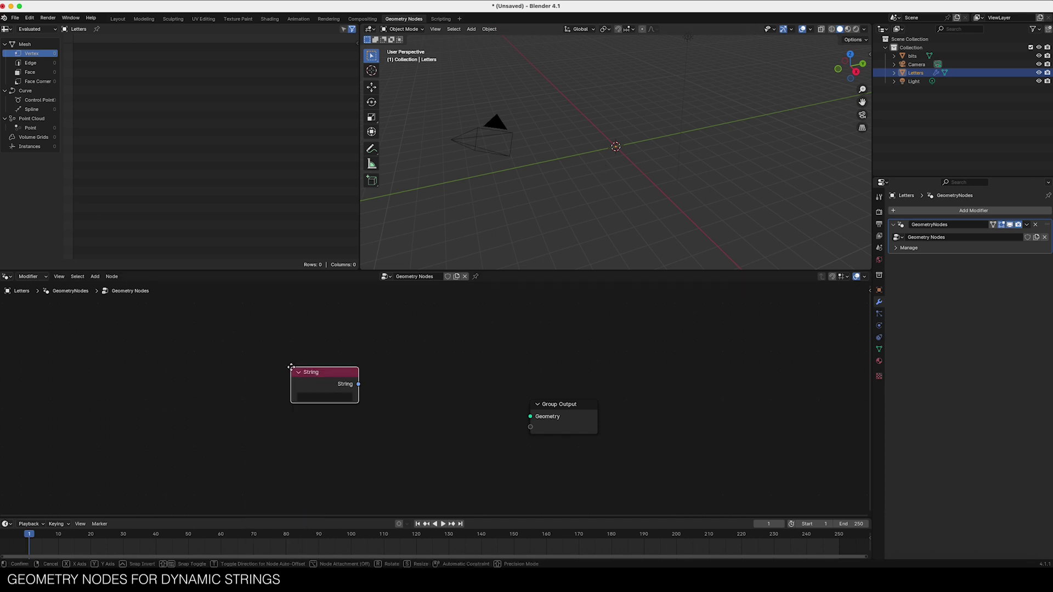
click(291, 410)
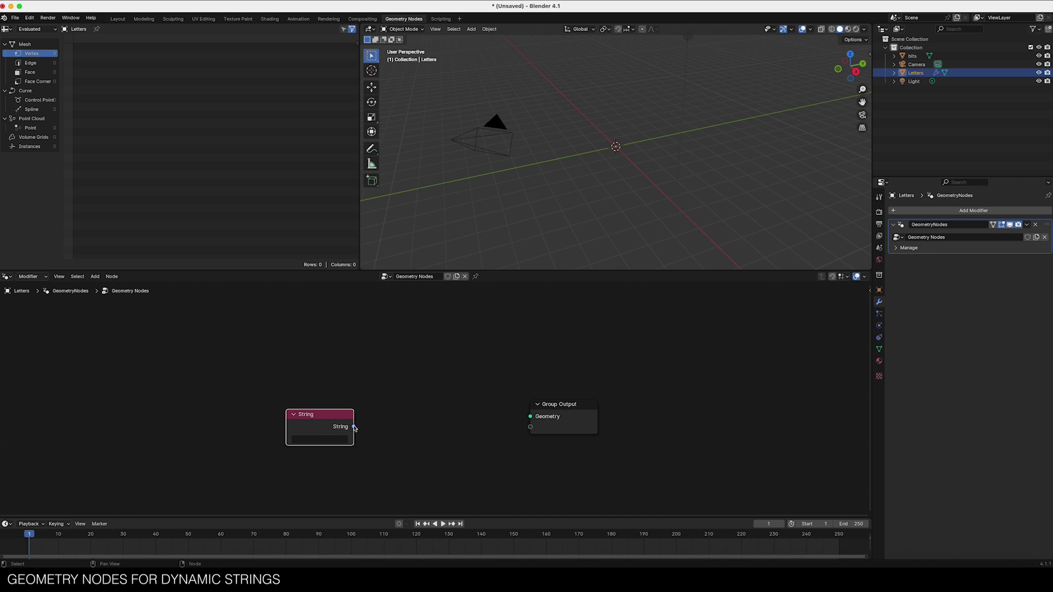
drag(354, 428, 530, 416)
drag(335, 410, 331, 395)
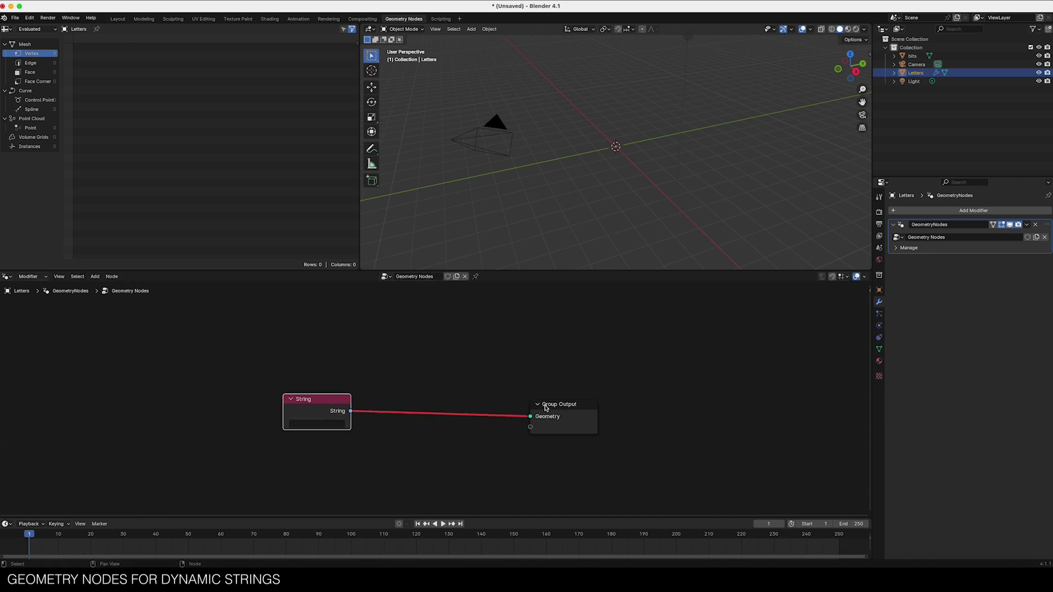
drag(543, 410, 545, 403)
click(322, 425)
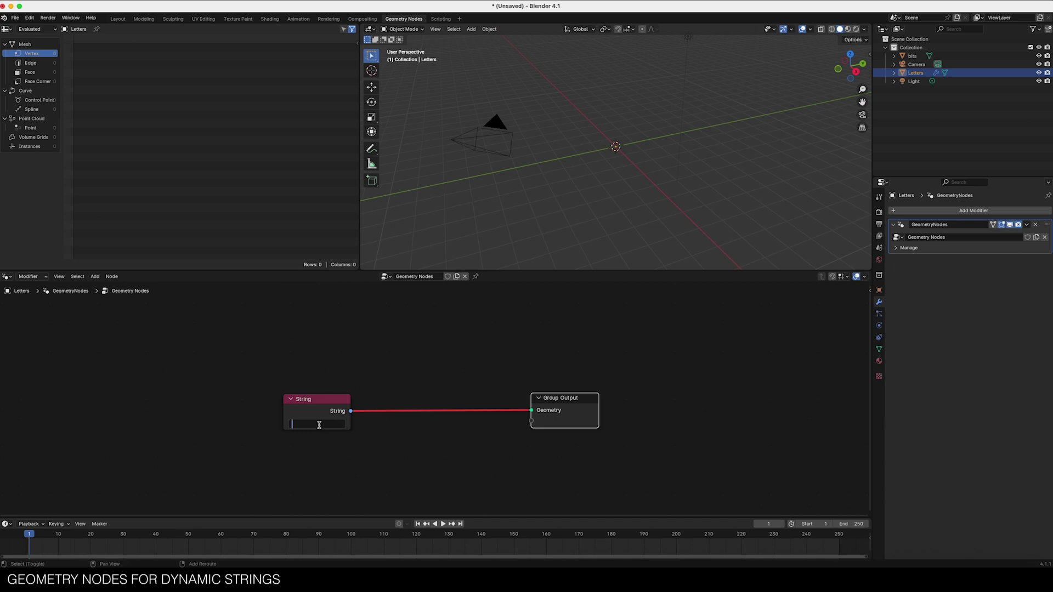
text(LETTERS)
key(Return)
drag(321, 407, 326, 397)
drag(576, 398, 587, 389)
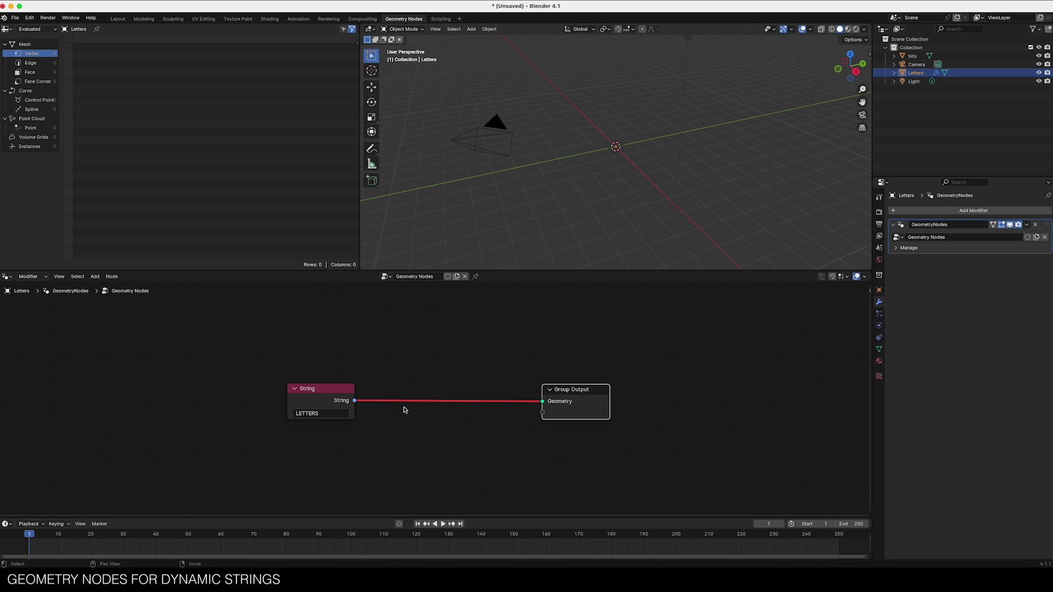
Step: Insert a String to Curves node with horizontal alignment set to Center
key(shift+a)
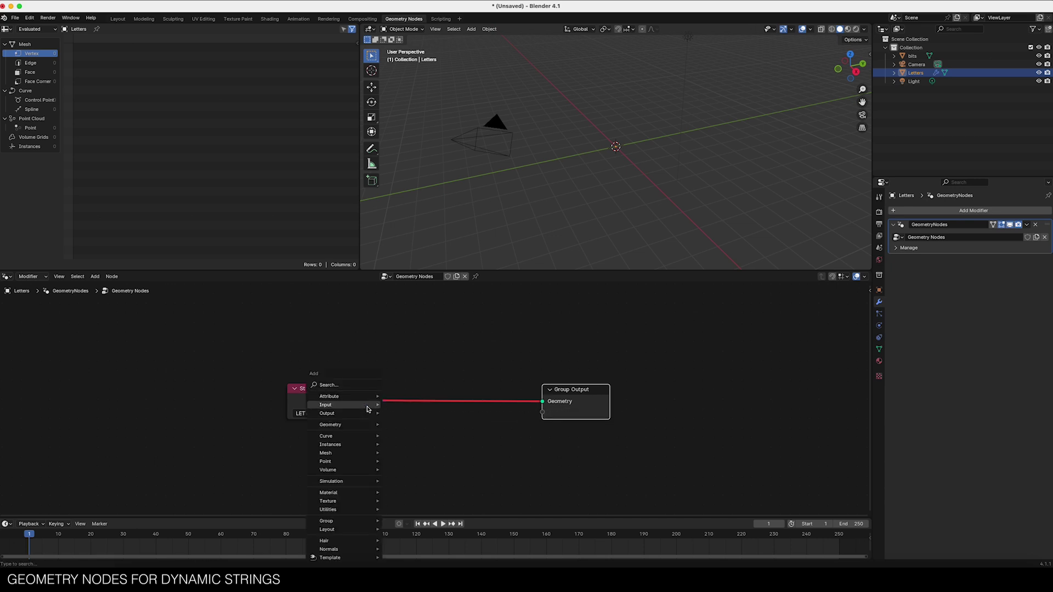
click(348, 385)
text(string)
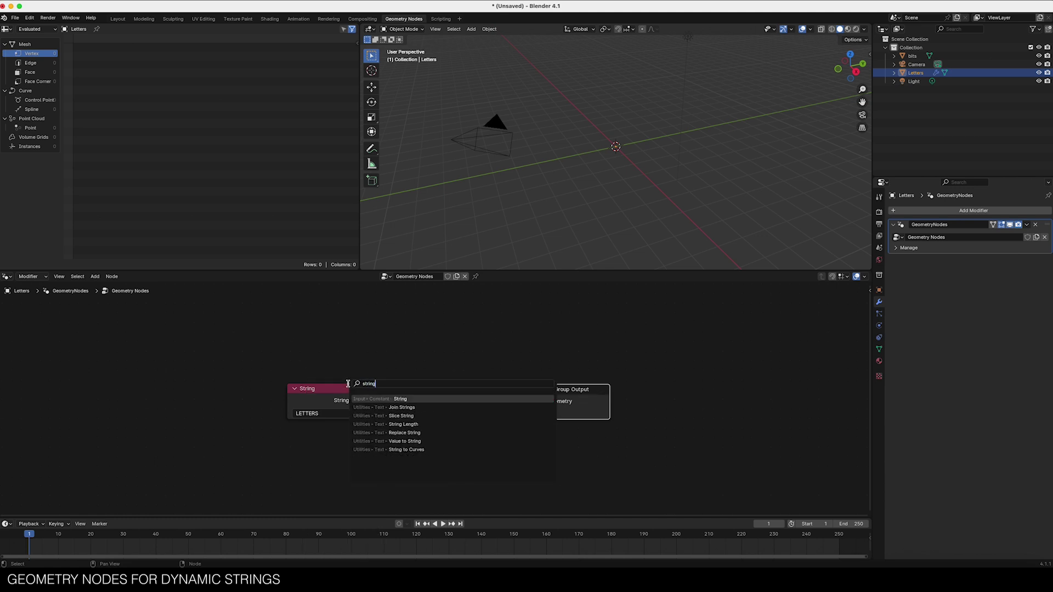
click(394, 450)
click(394, 348)
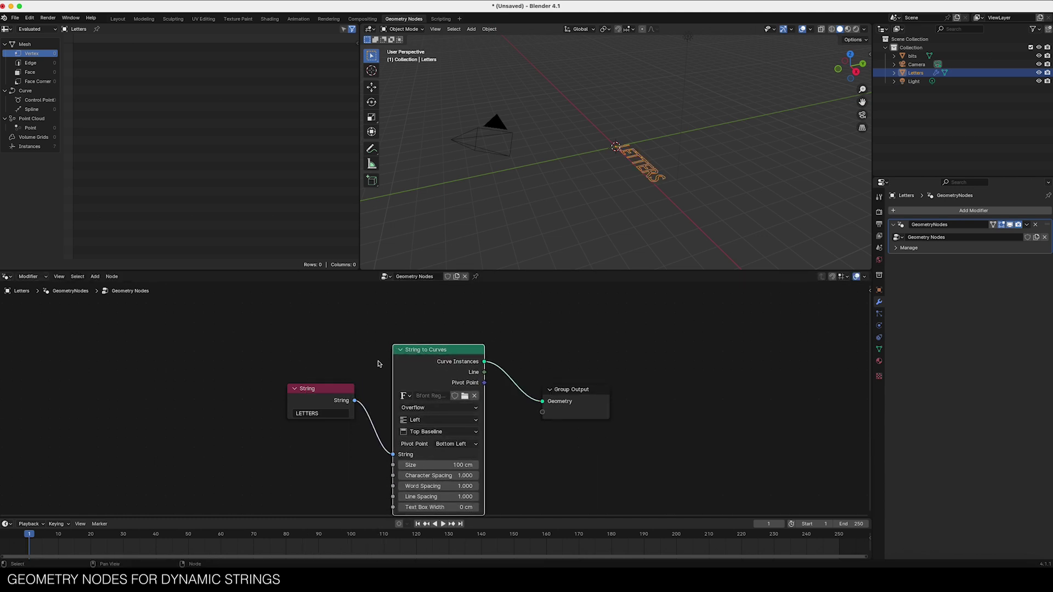
click(414, 419)
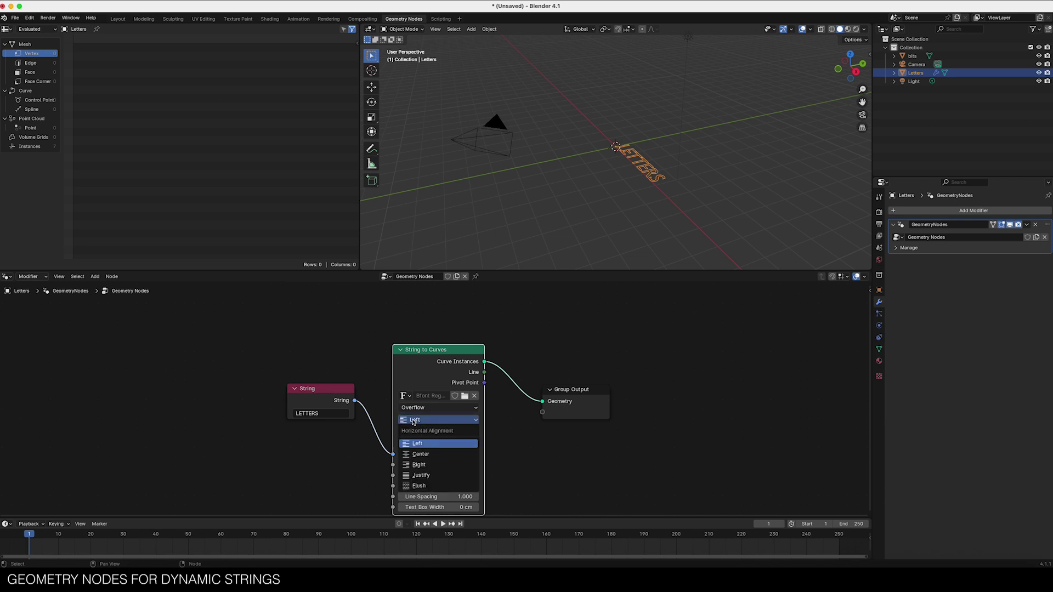
click(413, 454)
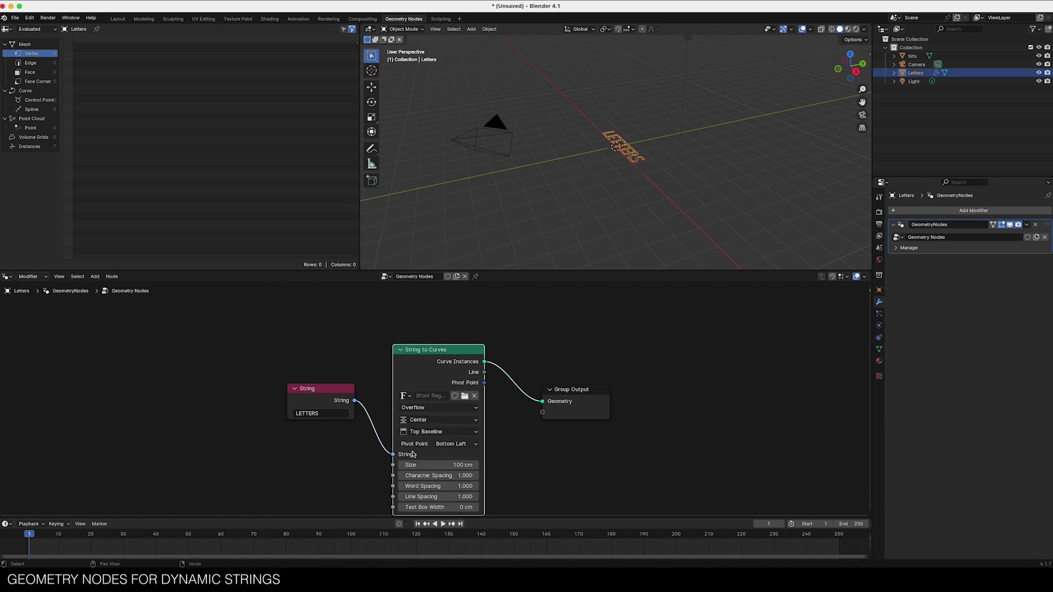
drag(567, 390, 706, 386)
mouse_move(485, 364)
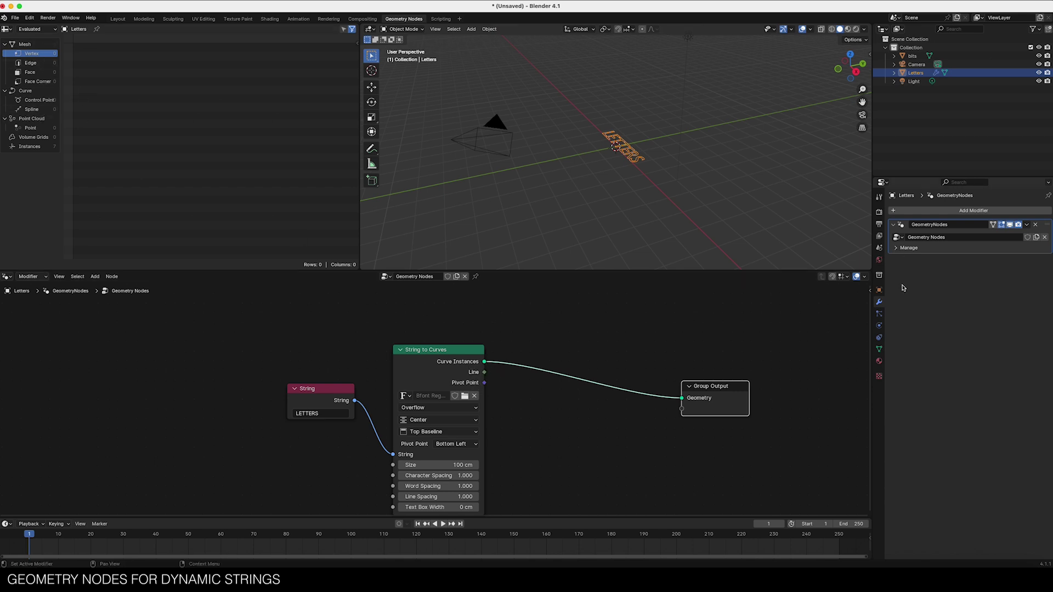
click(879, 314)
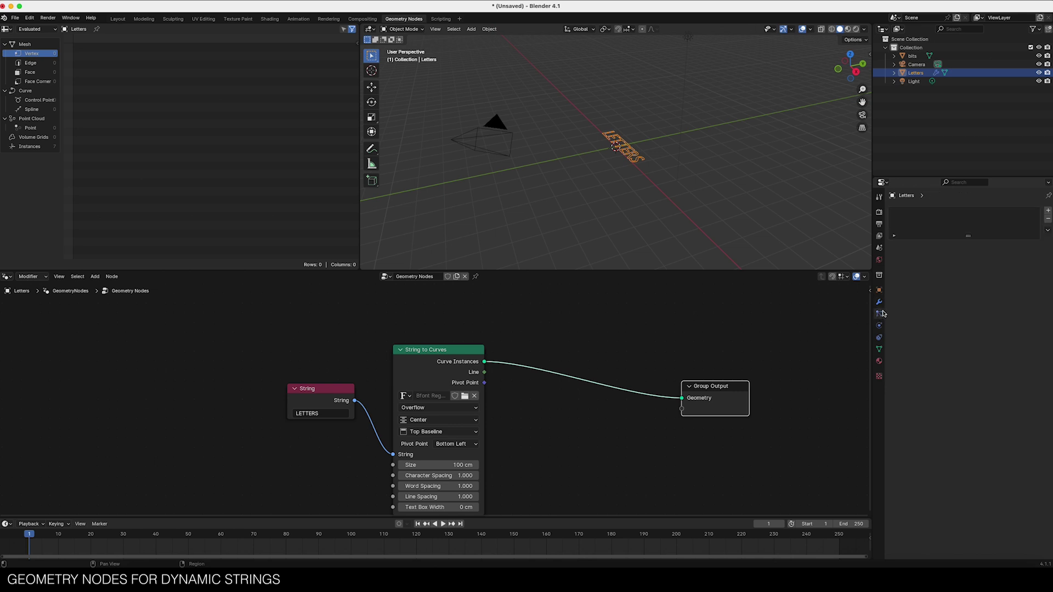
Step: Add a default 1000-particle system to Letters, preview it, and reveal its ParticleSystem modifier
click(1047, 210)
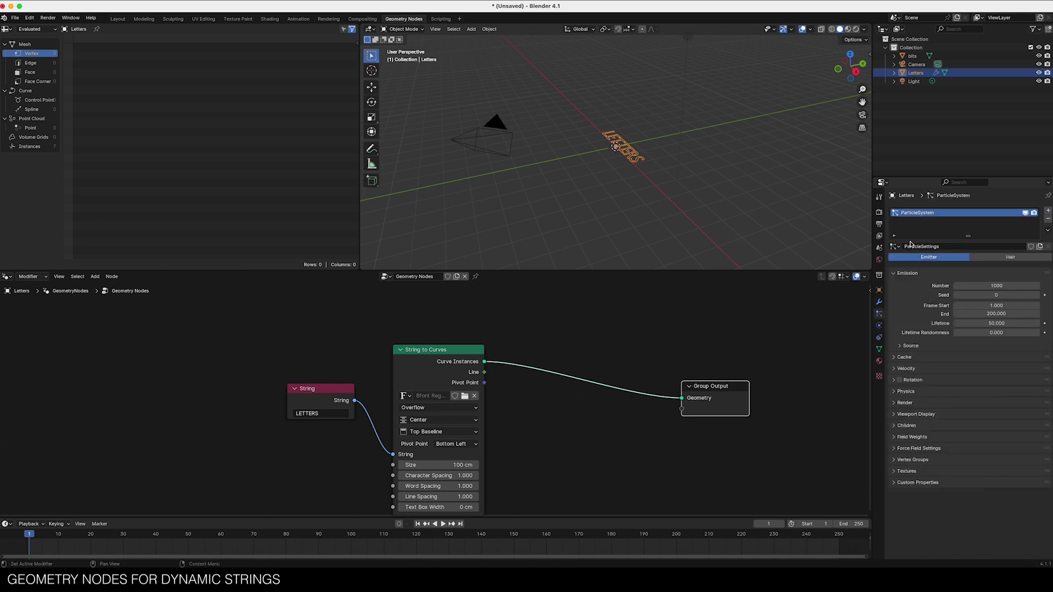
key(space)
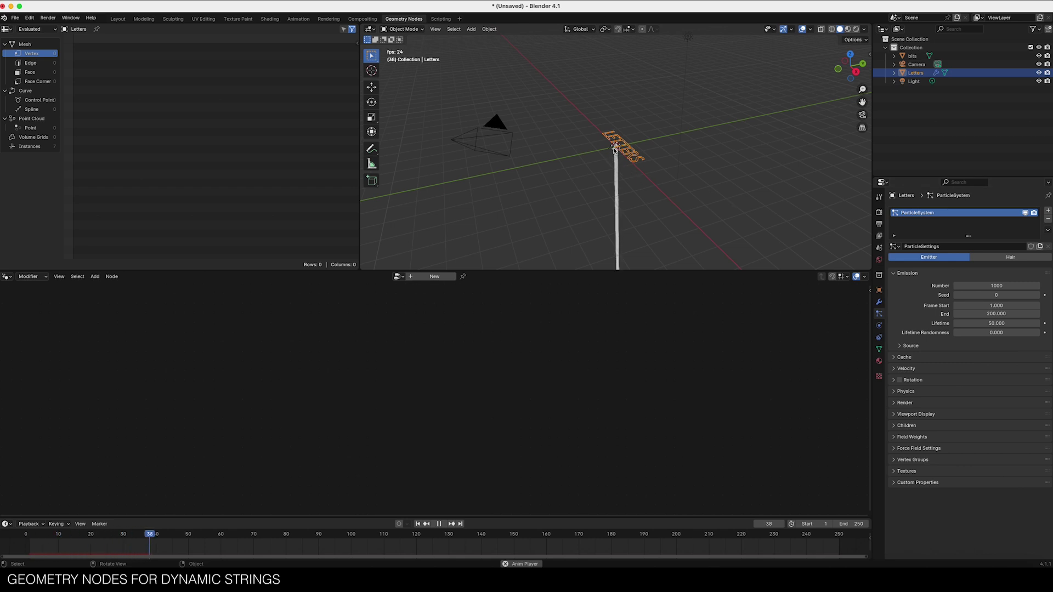
key(space)
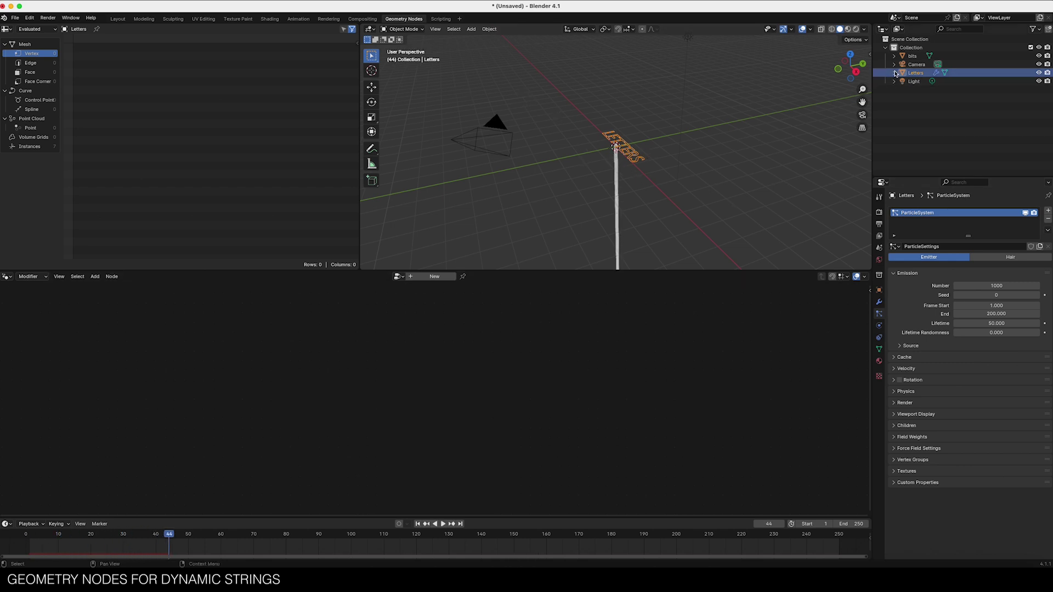
click(894, 73)
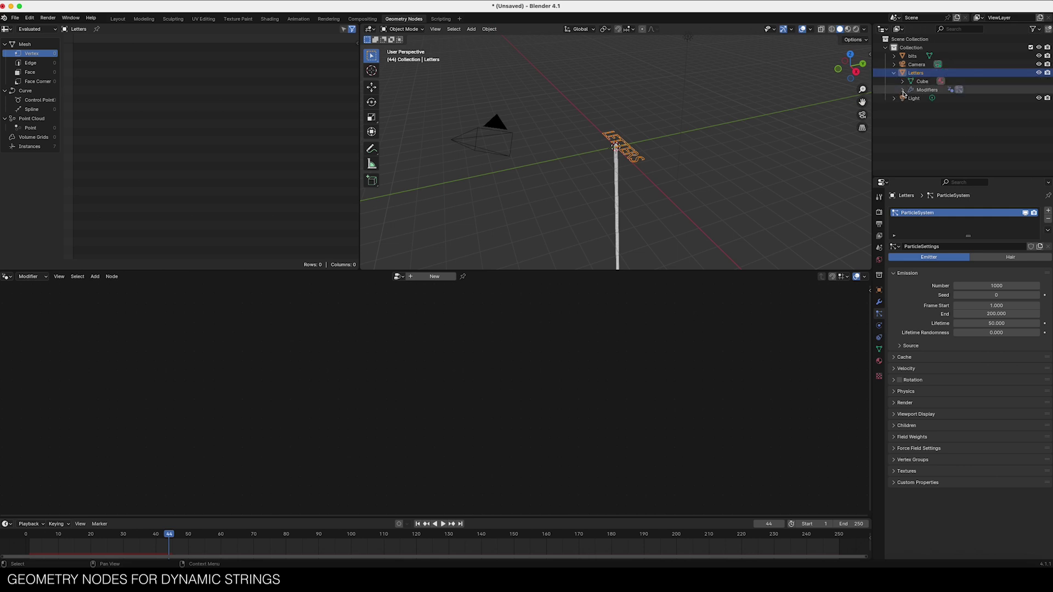
click(902, 90)
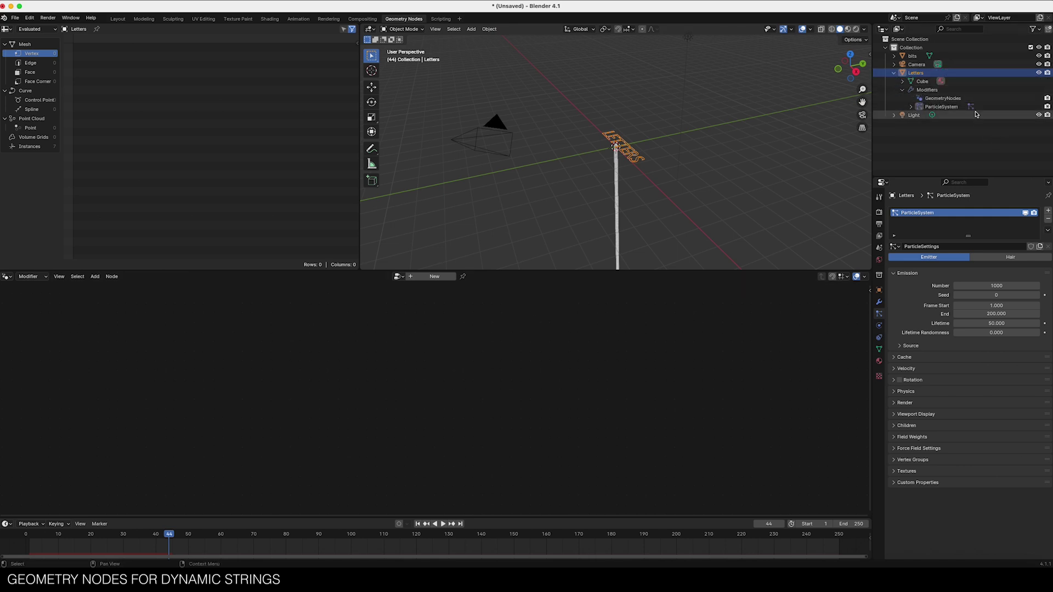
click(930, 107)
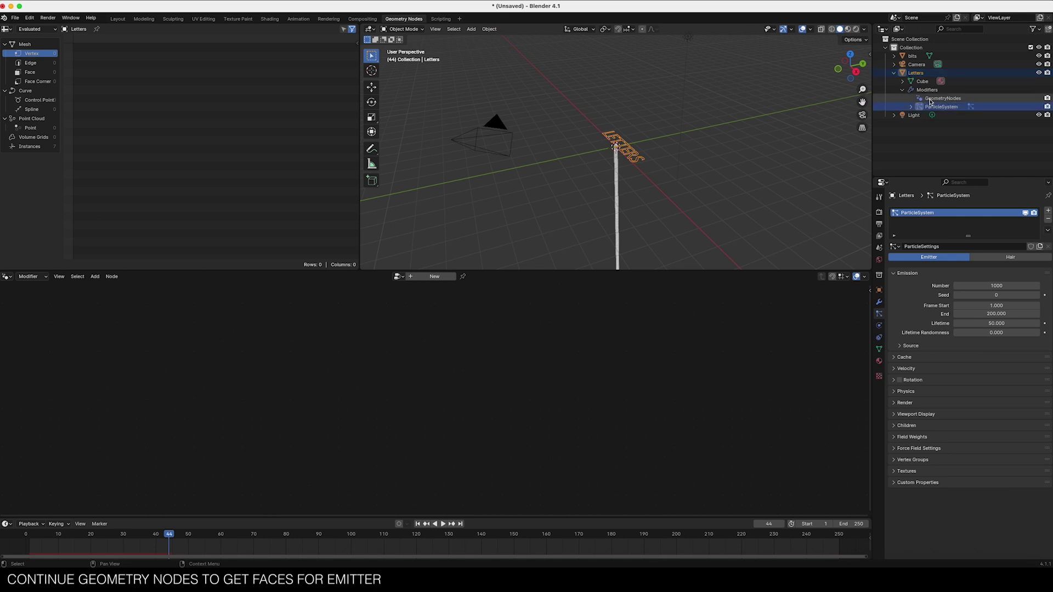
Step: Show the GeometryNodes tree and spread out the String, String to Curves and Group Output nodes
click(942, 98)
drag(314, 386, 198, 354)
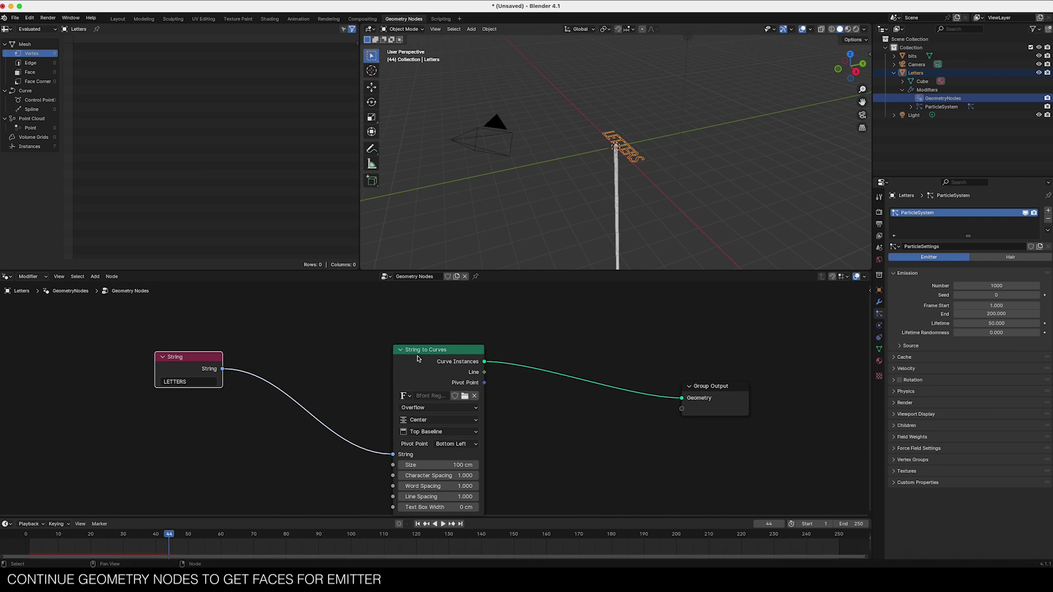
drag(418, 359, 318, 325)
click(707, 393)
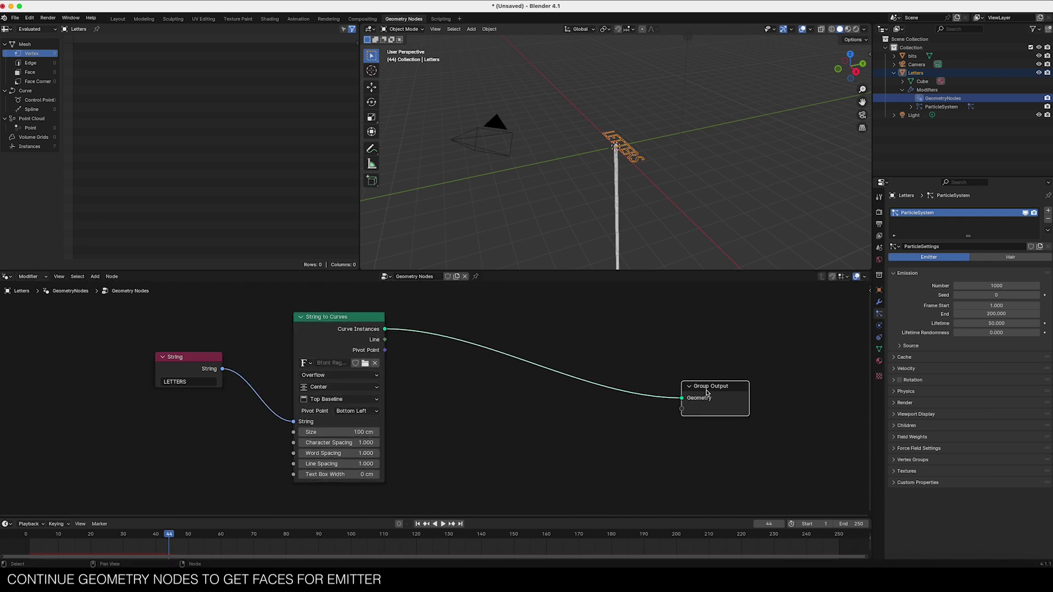
drag(707, 393, 734, 357)
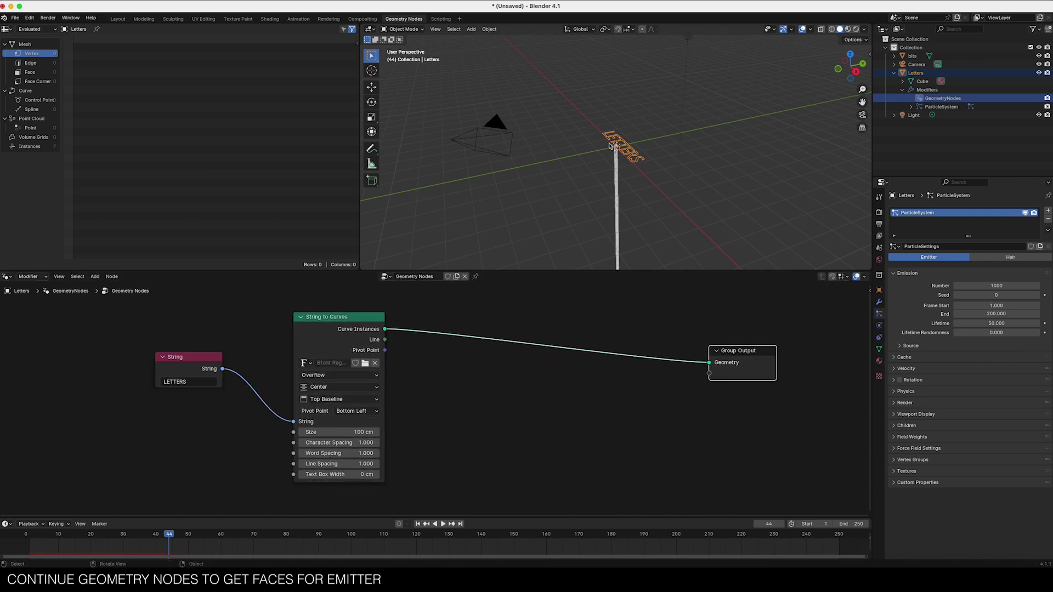
Step: Insert a Fill Curve node before Group Output so the text is solid, then play
key(shift+a)
click(495, 347)
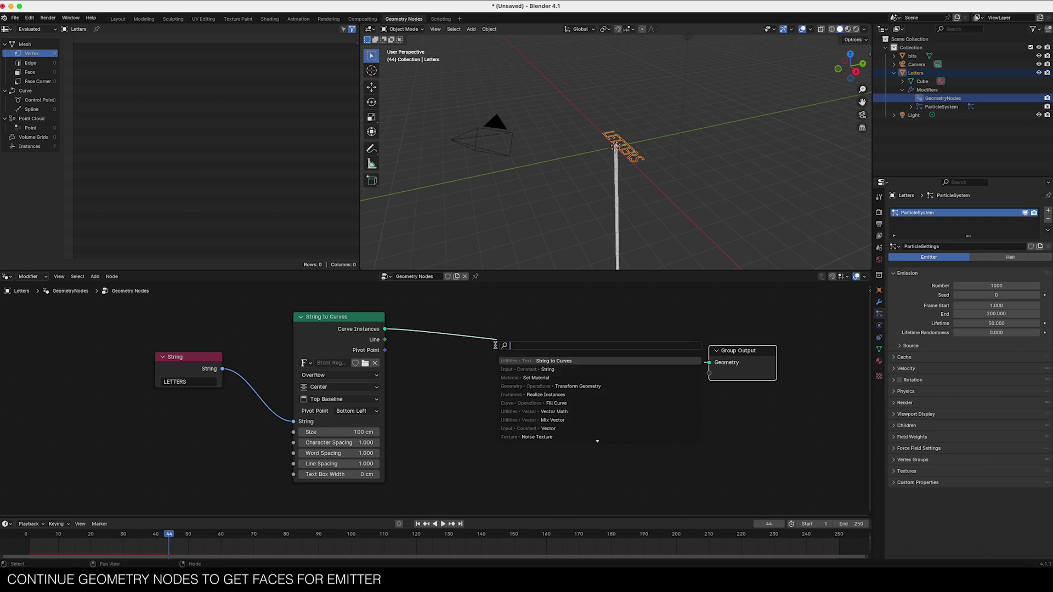
text(fill)
key(Return)
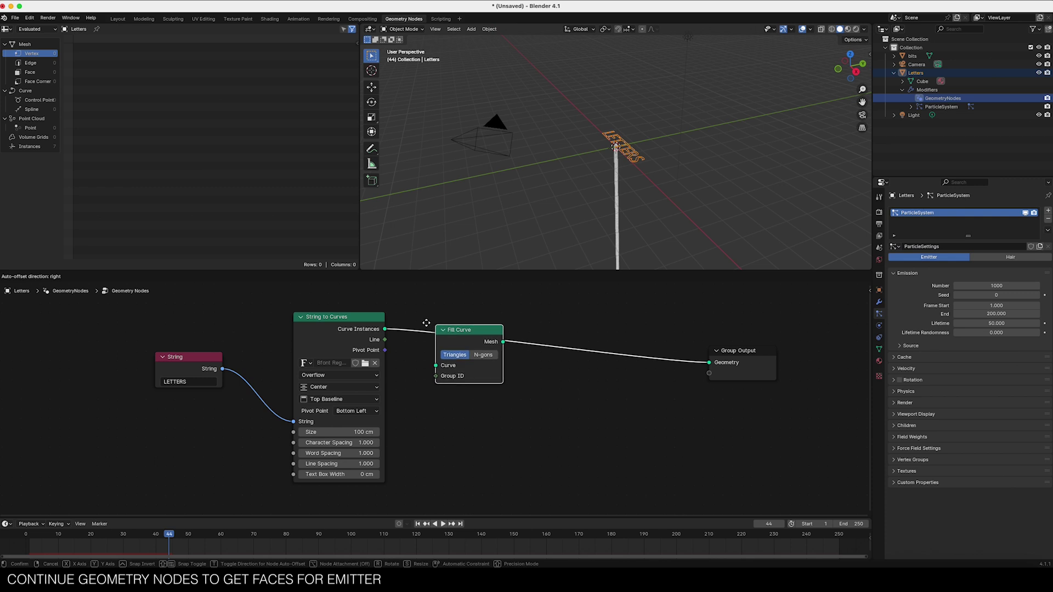
click(418, 317)
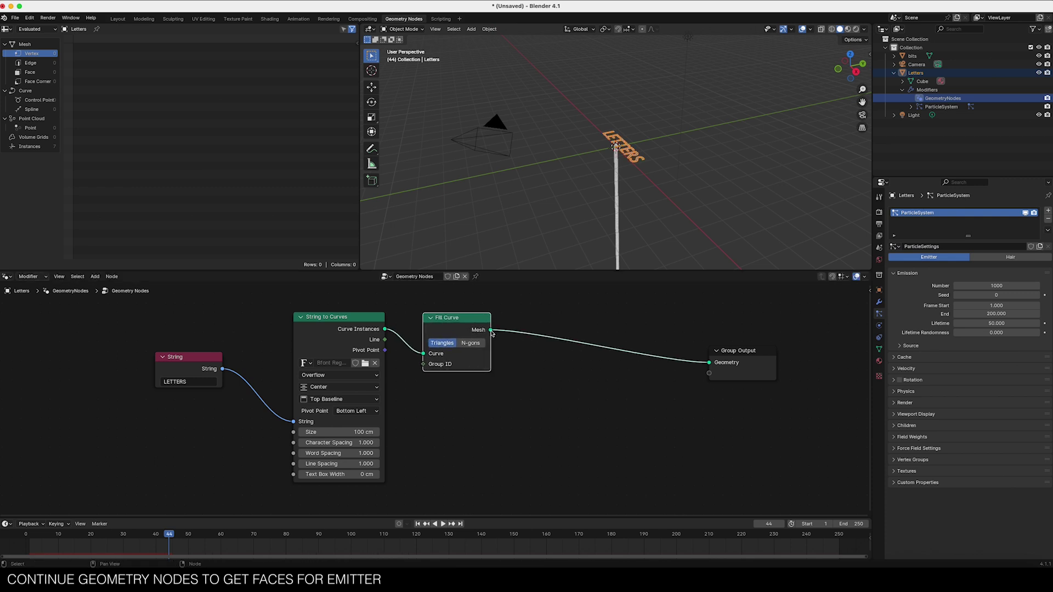
mouse_move(491, 332)
drag(729, 347, 777, 319)
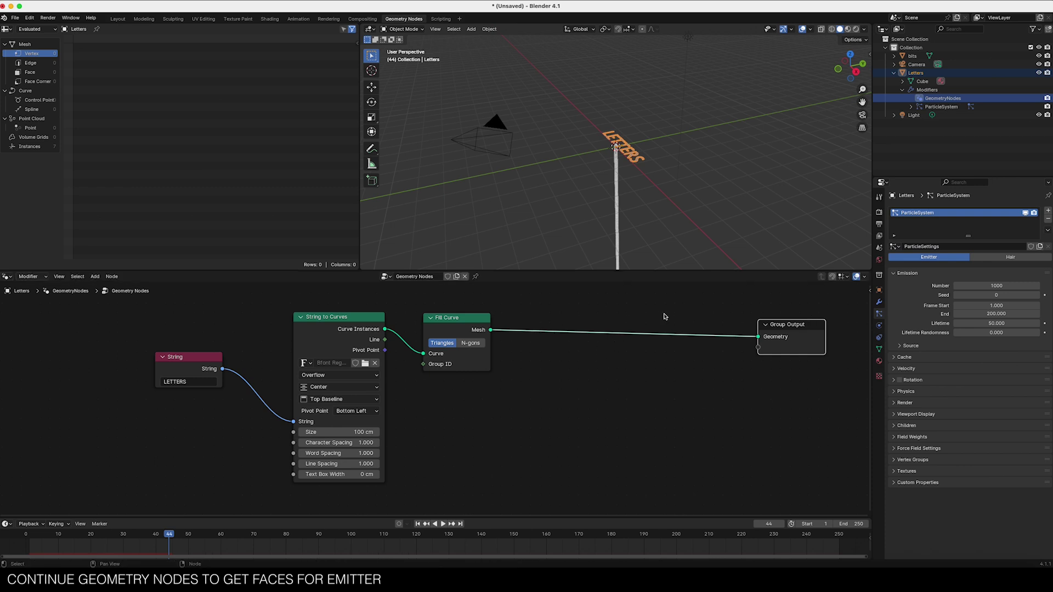
key(space)
Step: Insert a Realize Instances node between Fill Curve and Group Output
key(shift+a)
click(575, 357)
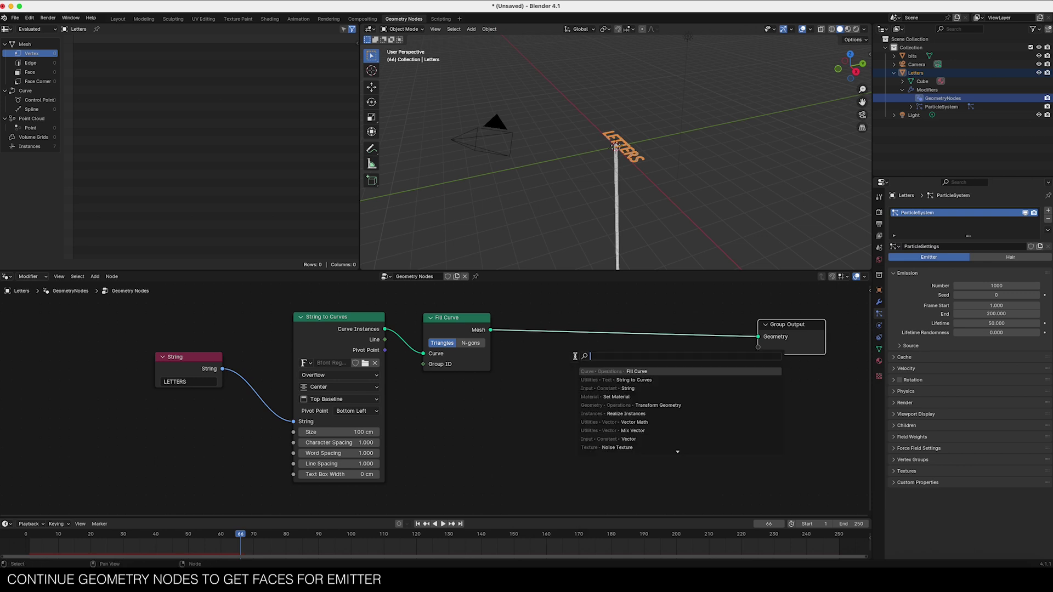
text(realize)
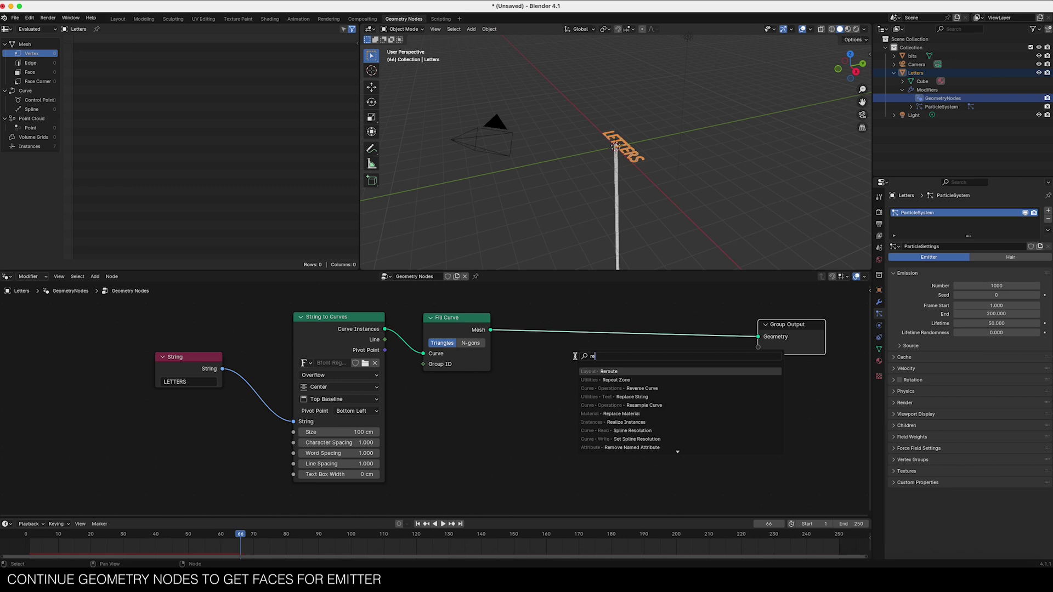
key(Return)
click(577, 316)
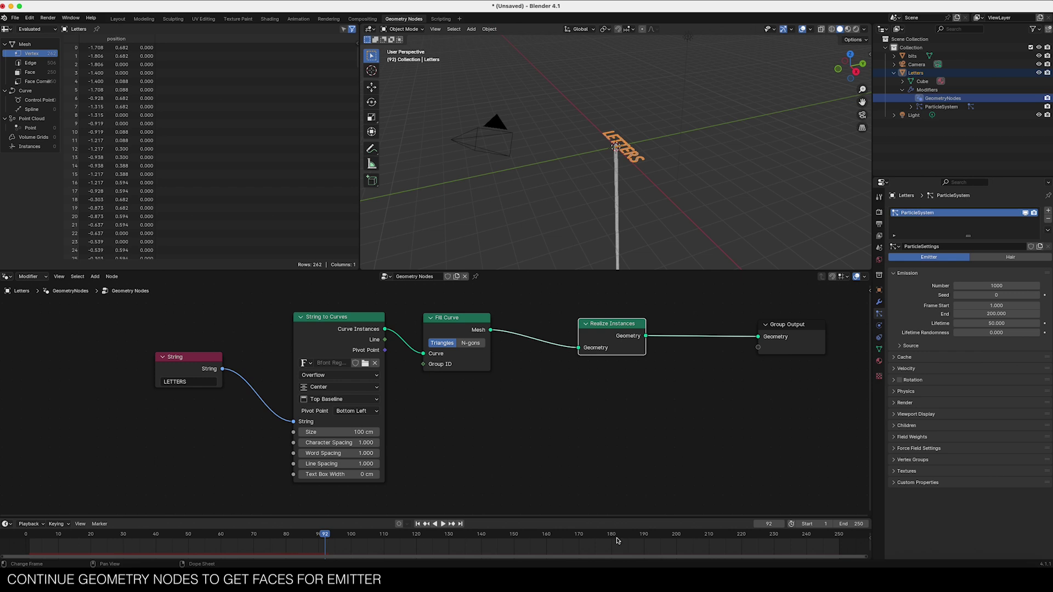
Step: Set the scene end frame to 30 and preview the particles
click(851, 524)
text(30)
key(Return)
key(space)
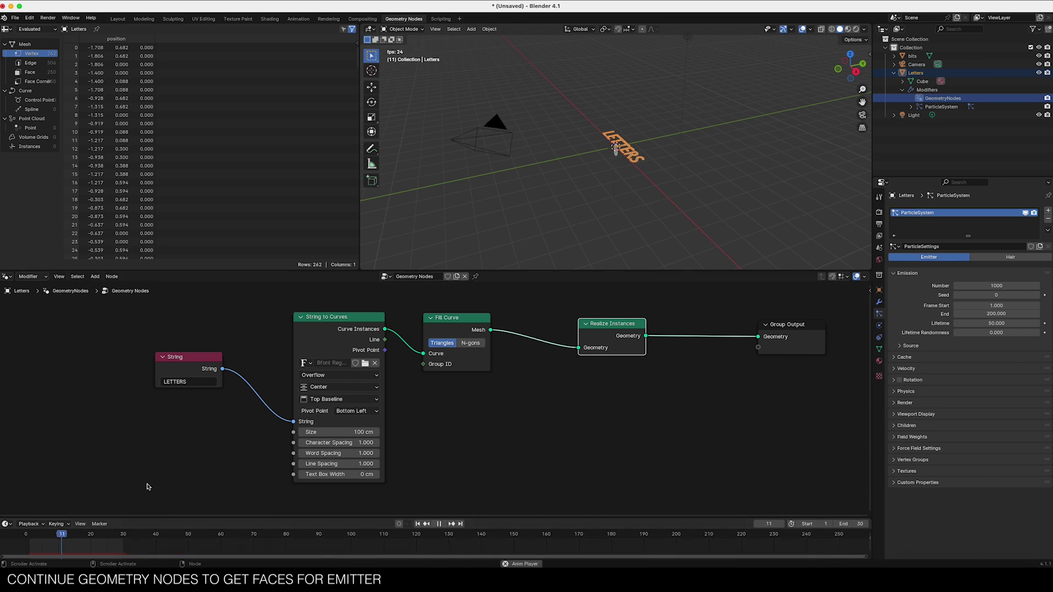
key(space)
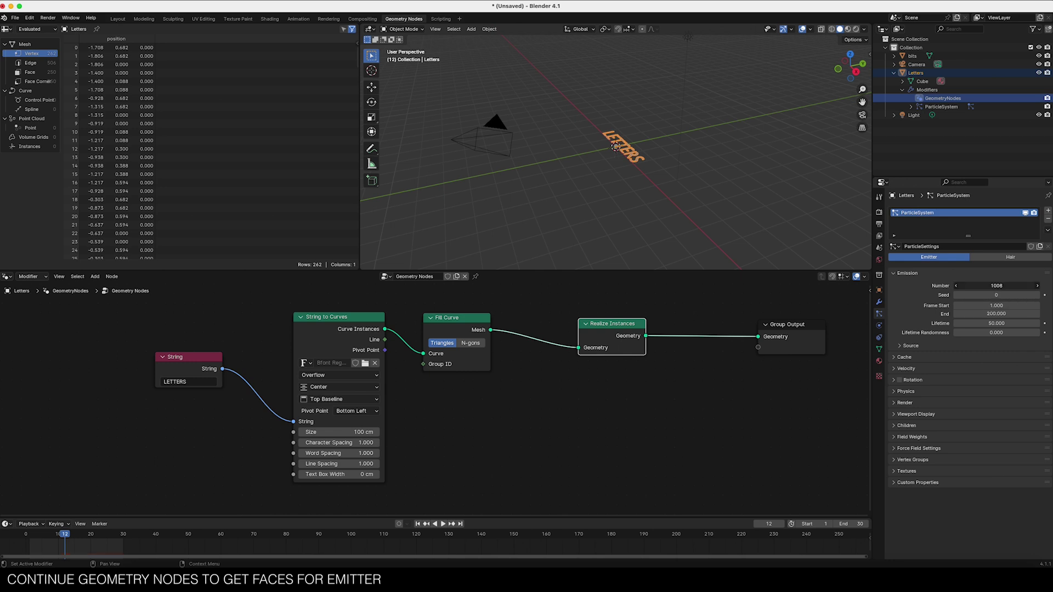
Step: Raise the particle count to 1011, preview again, and shift Realize Instances right
drag(997, 286, 998, 286)
key(space)
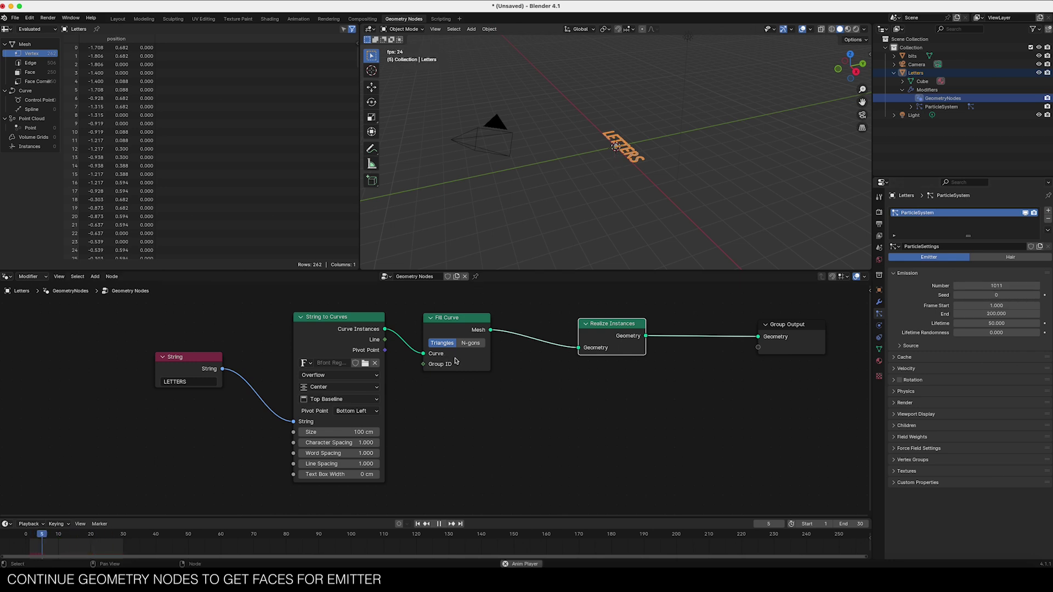
key(space)
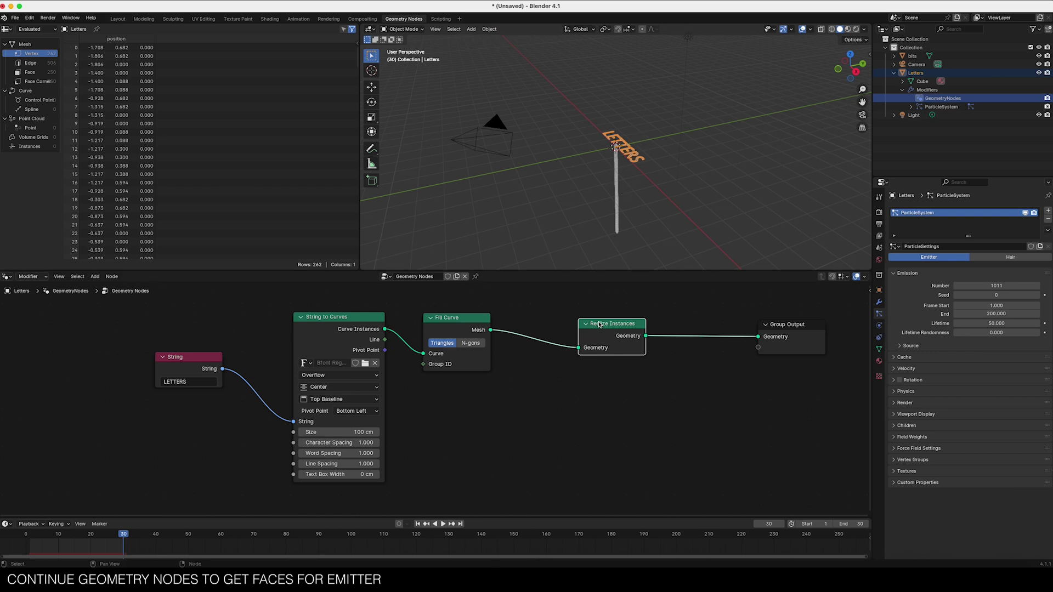
drag(606, 323, 651, 319)
Step: Insert a Transform Geometry node after Fill Curve with Rotation X 90° and Z 90°
key(shift+a)
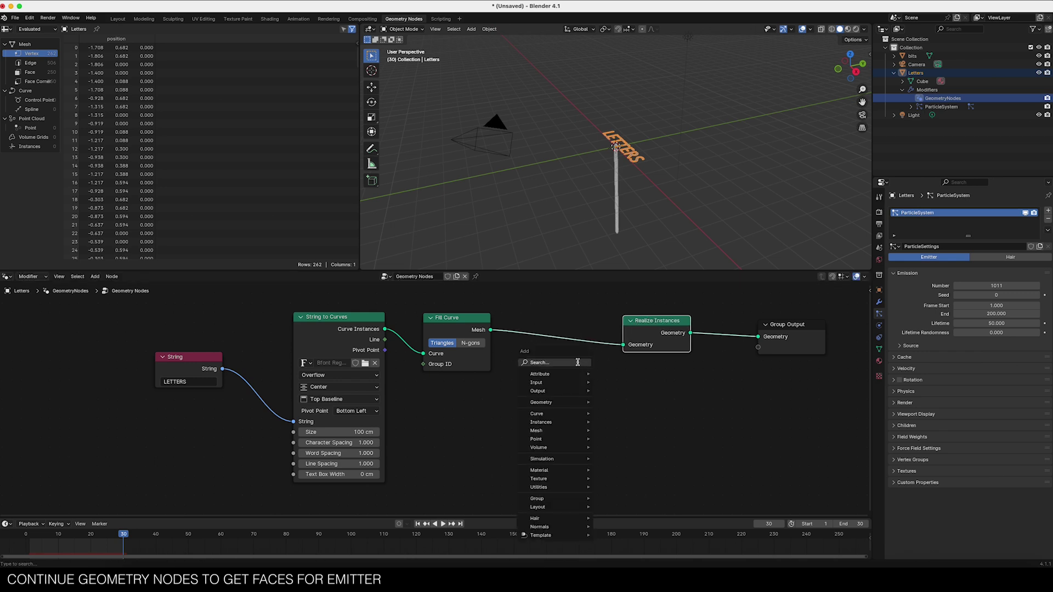
text(tran)
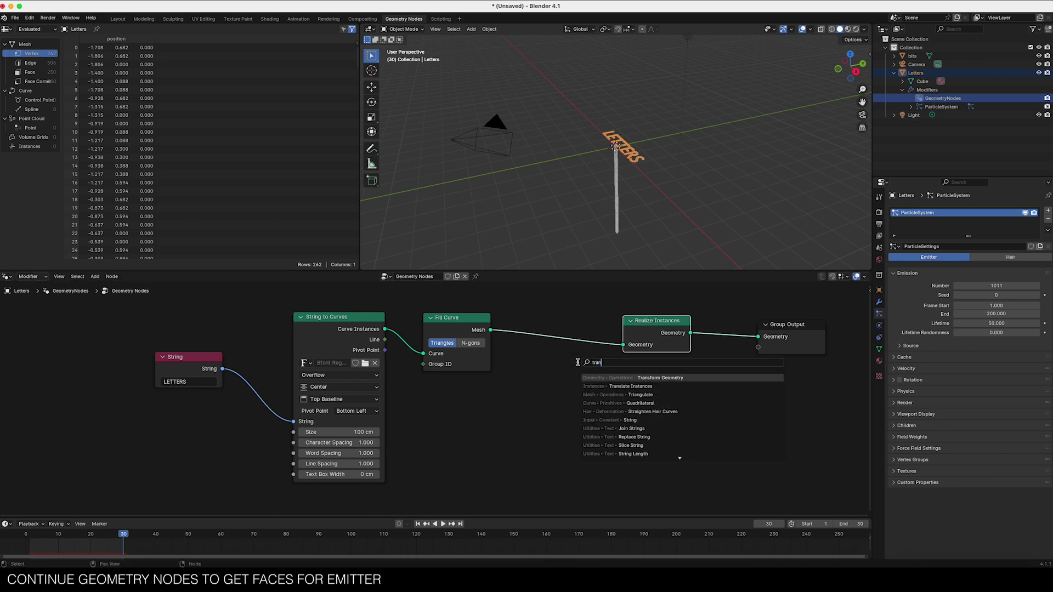
key(Return)
click(535, 312)
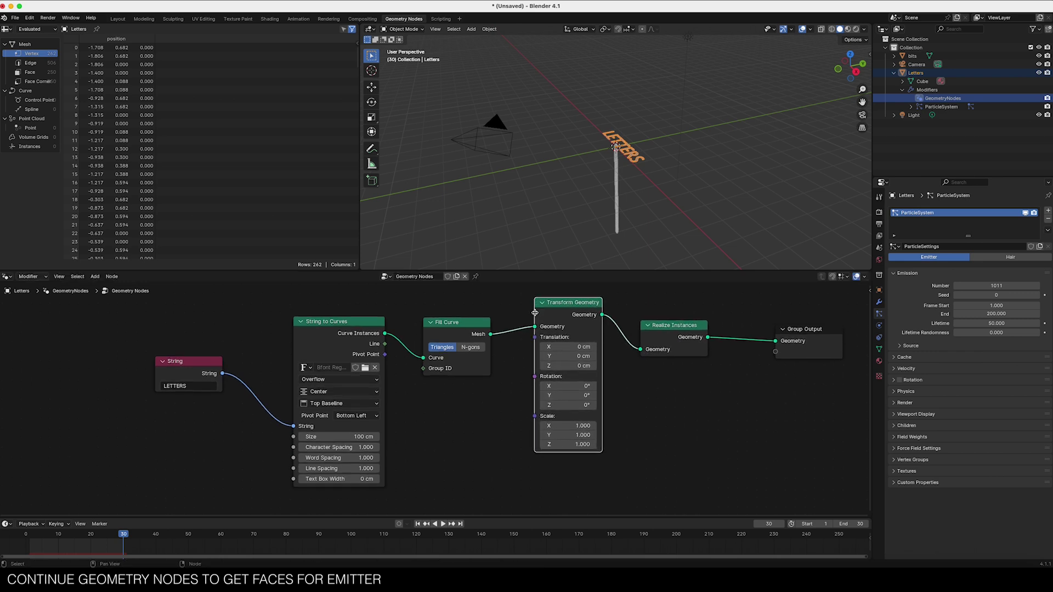
click(564, 387)
text(90)
key(Return)
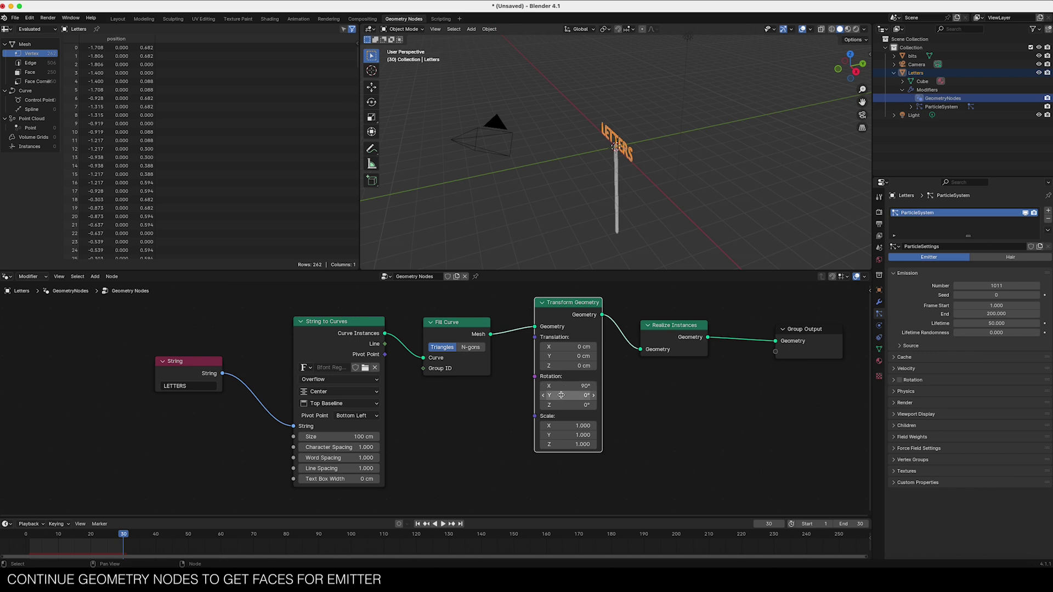
click(567, 405)
text(90)
key(Return)
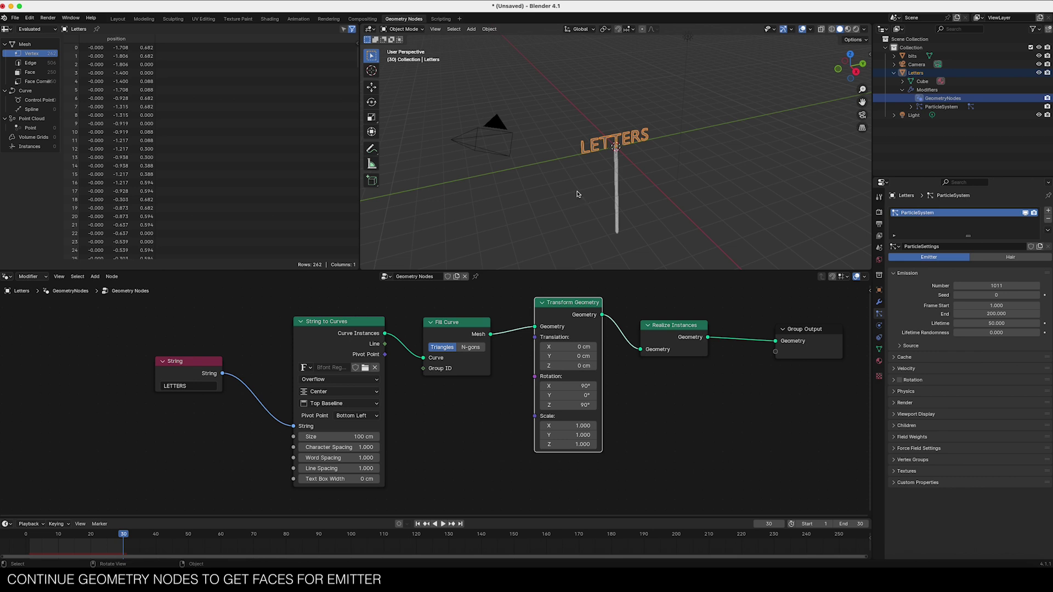
key(KP_7)
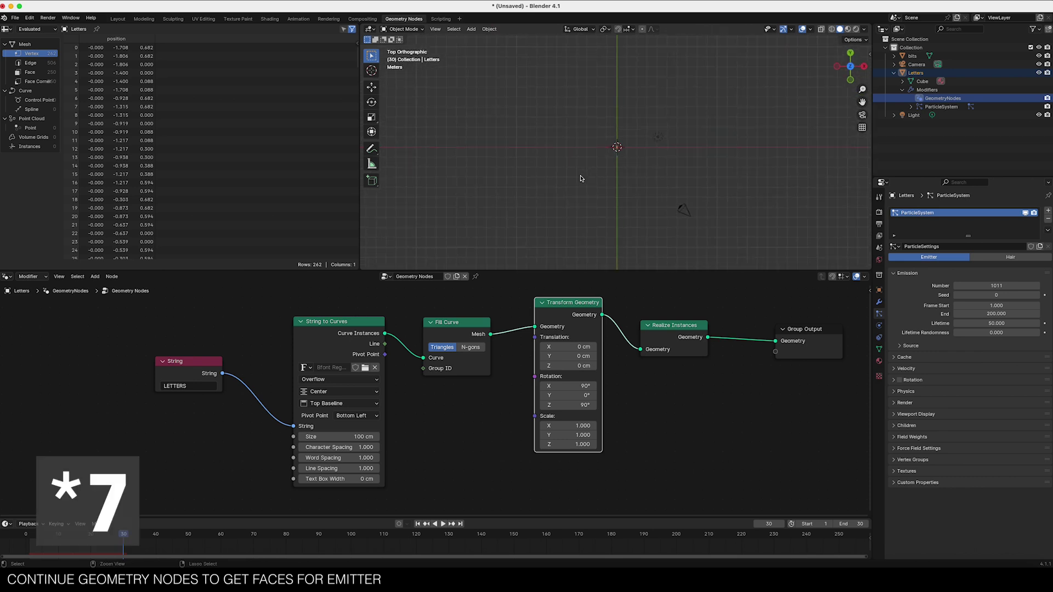
Step: In top view, move and rotate the camera to face the LETTERS text
click(672, 199)
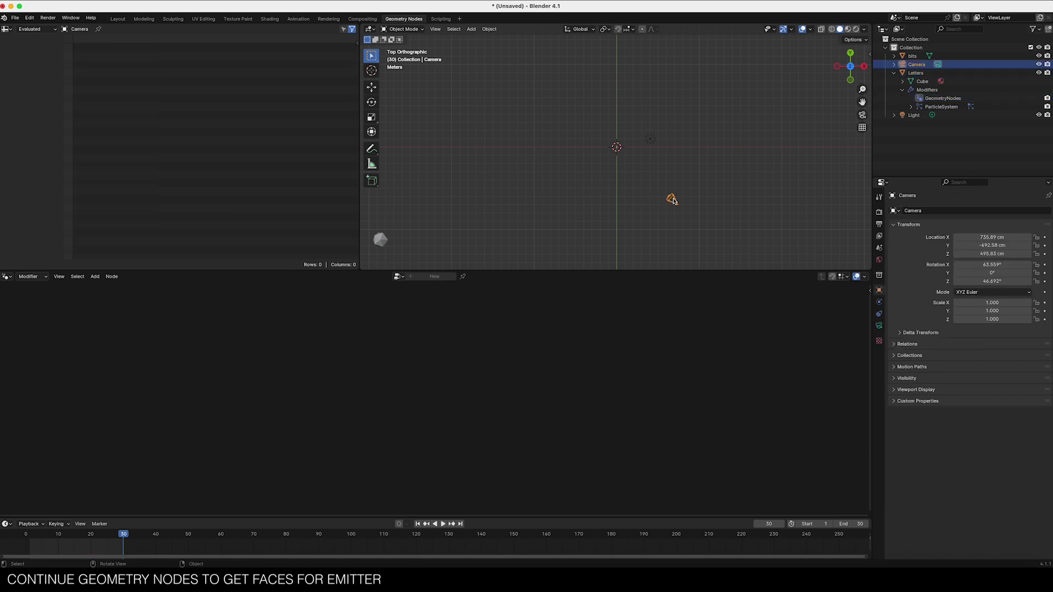
key(g)
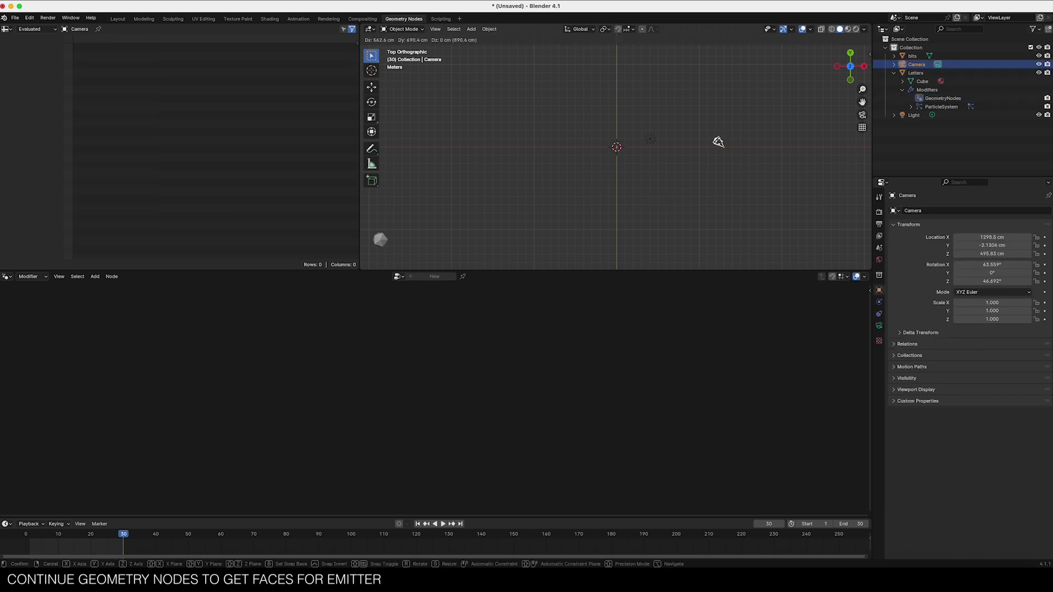
click(718, 143)
key(r)
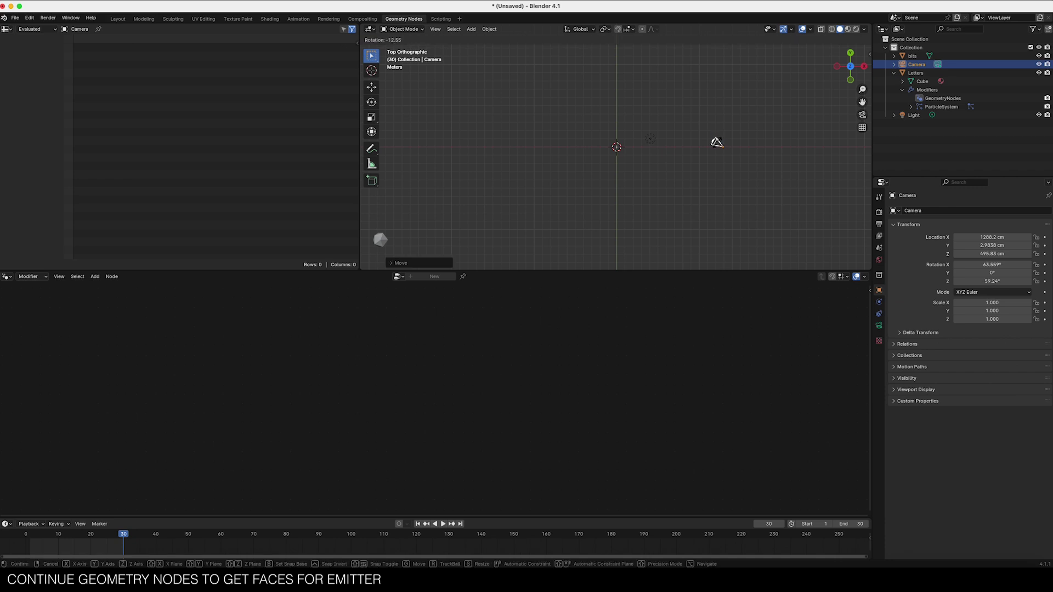
click(716, 146)
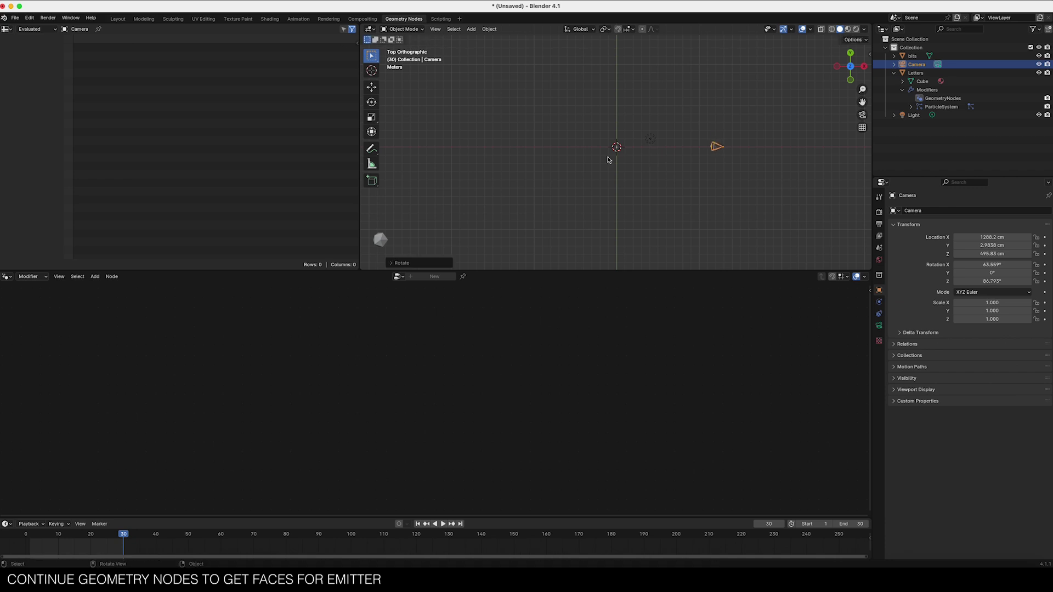
Step: Refine the camera angle to about 69.3°, 1.37°, 89.9° and preview
key(KP_0)
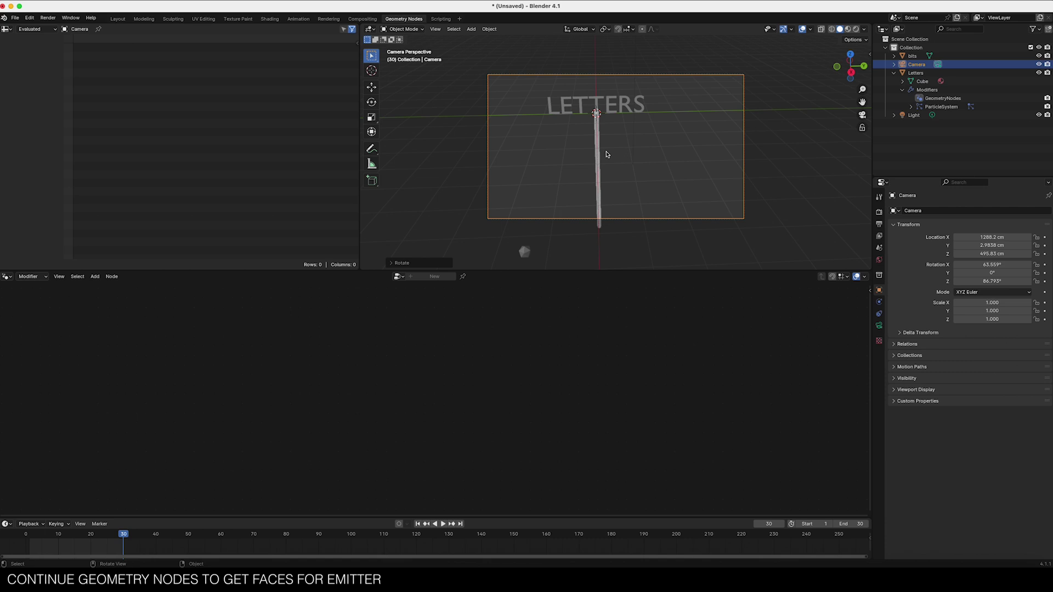
key(r)
key(r)
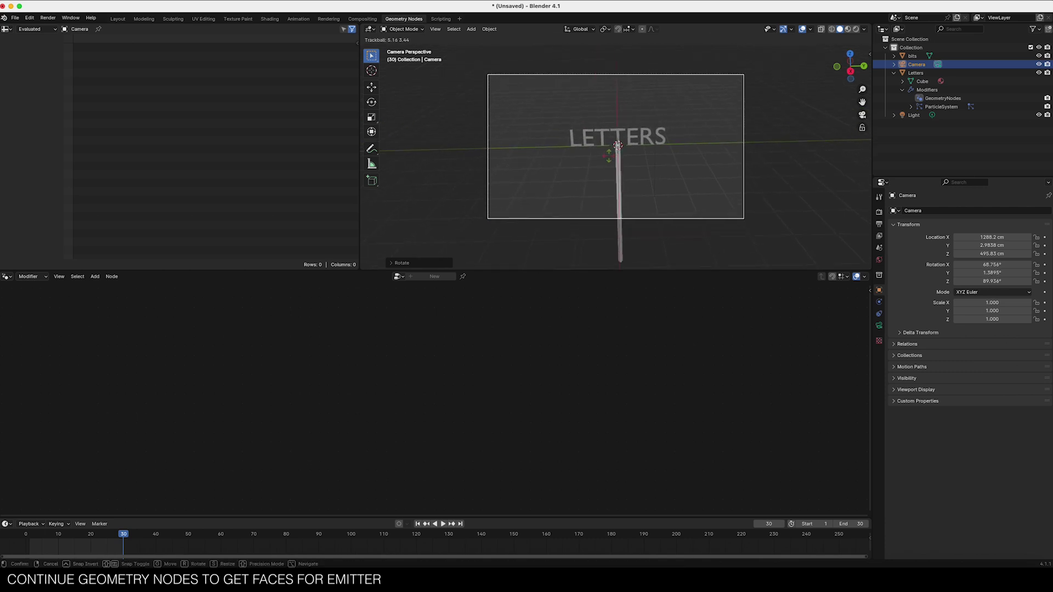
click(608, 158)
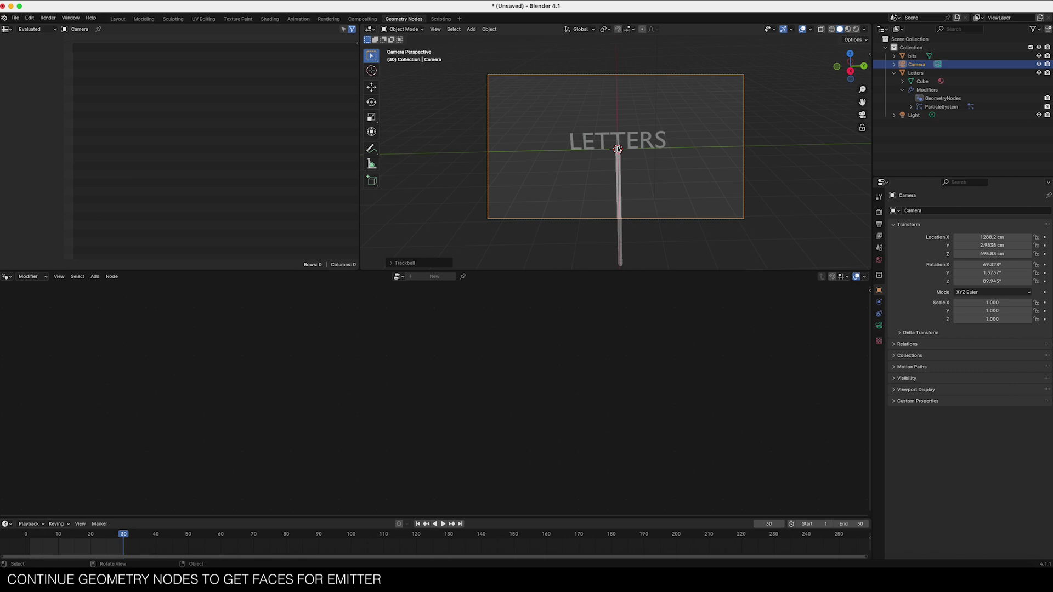
key(space)
key(space)
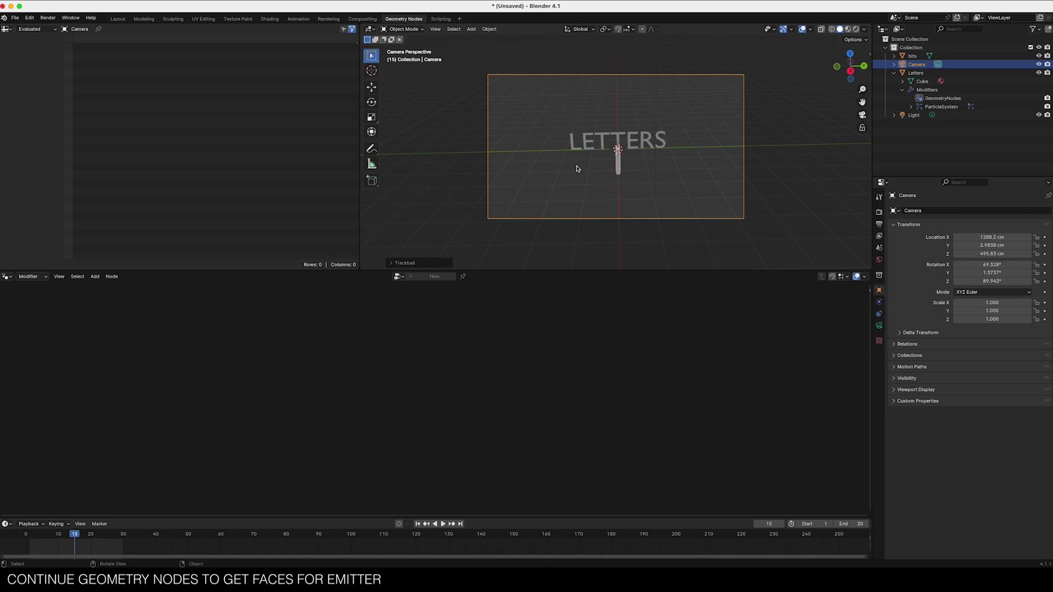
key(ctrl+s)
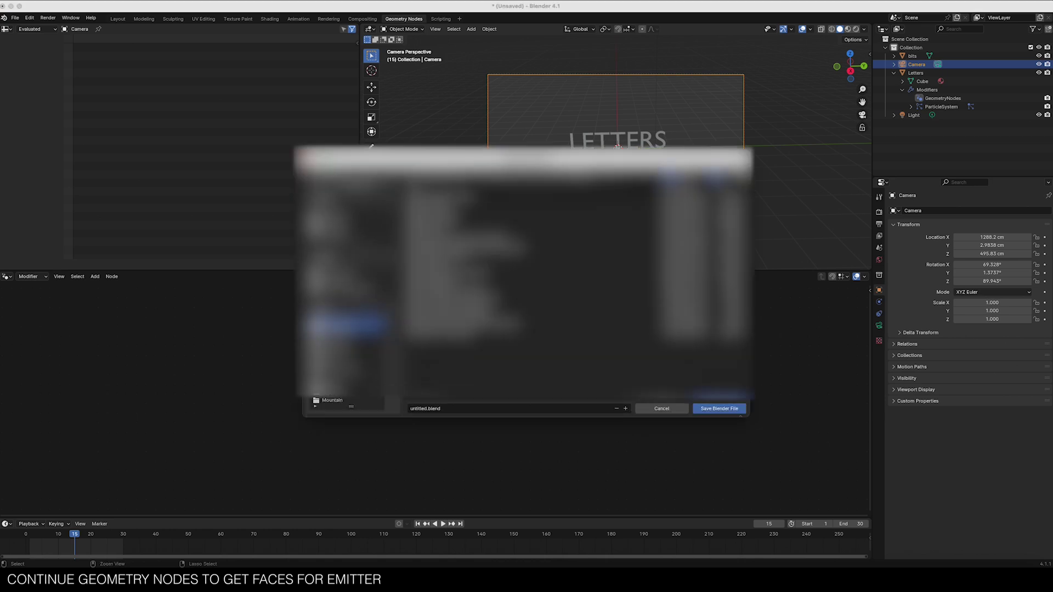
Step: Save the file as 'flash point' and play the animation to preview
click(441, 408)
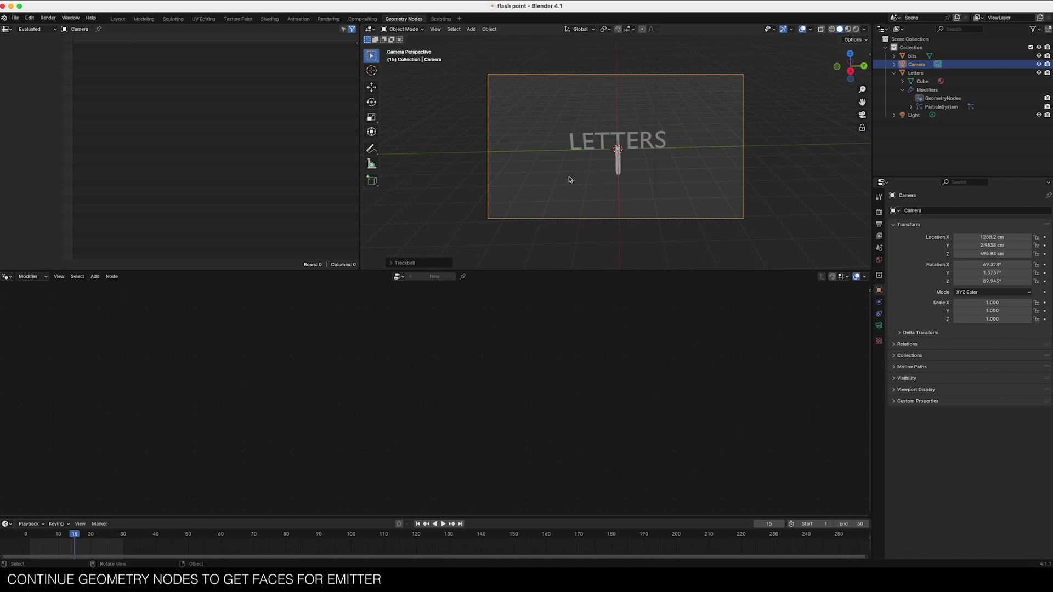
ctrl+scroll(569, 180, up, 6)
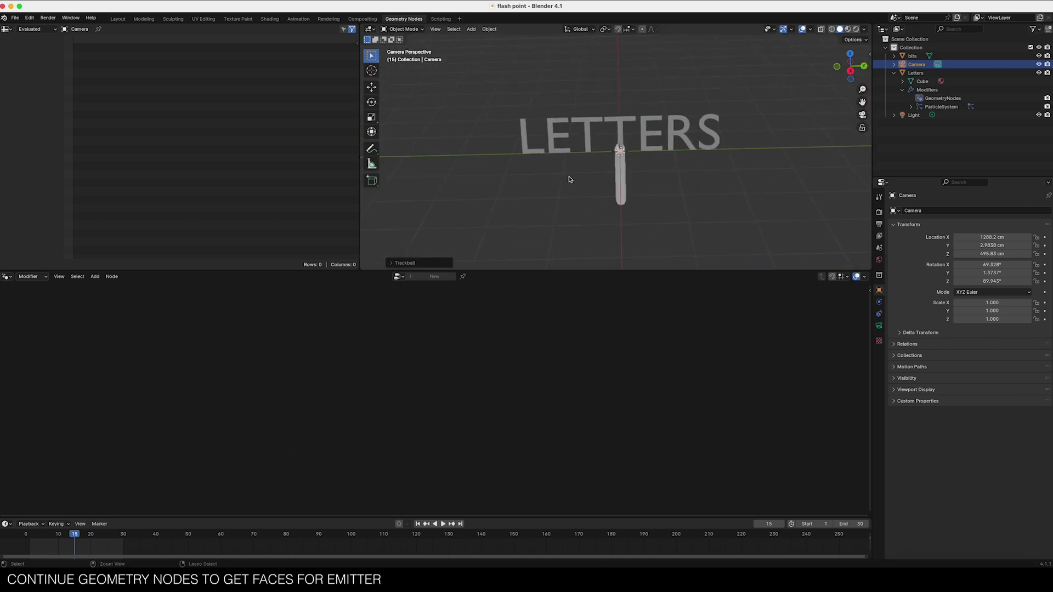
key(space)
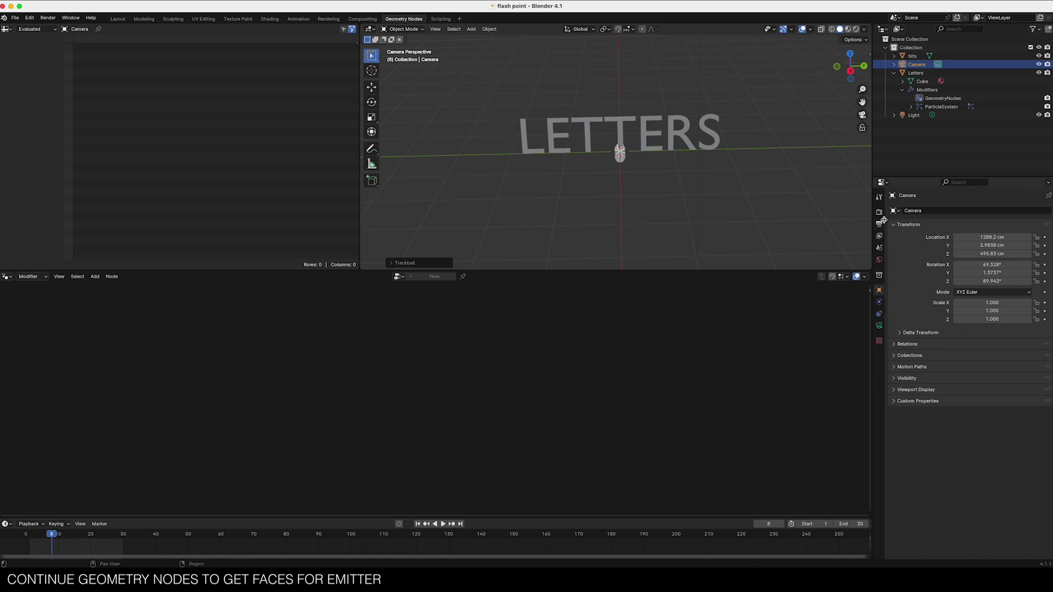
click(647, 140)
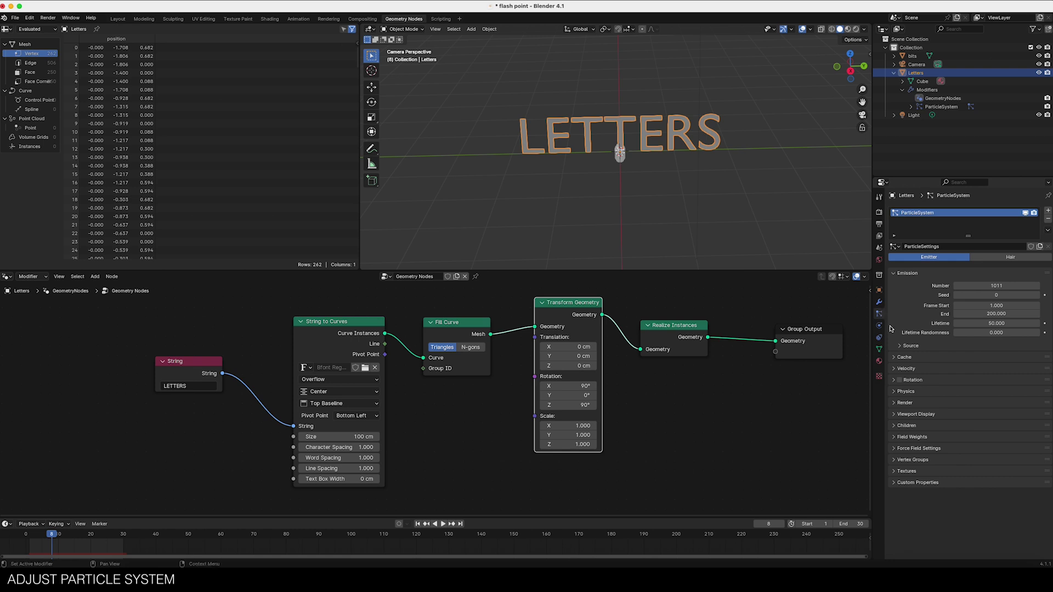
Step: Turn on Use Modifier Stack for particle emission and play back to see sparks across LETTERS
click(900, 346)
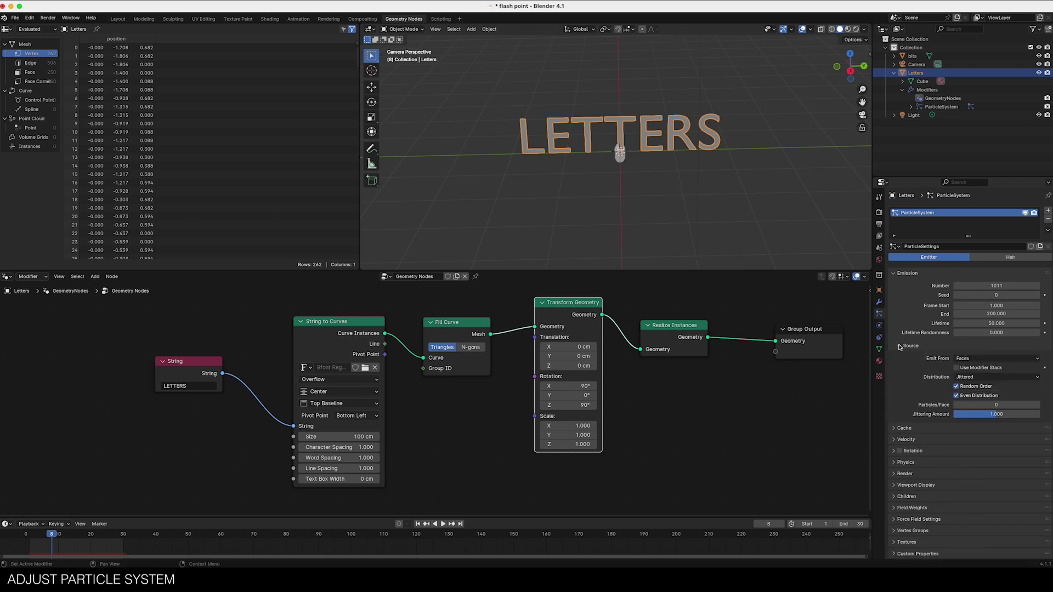
click(957, 367)
key(space)
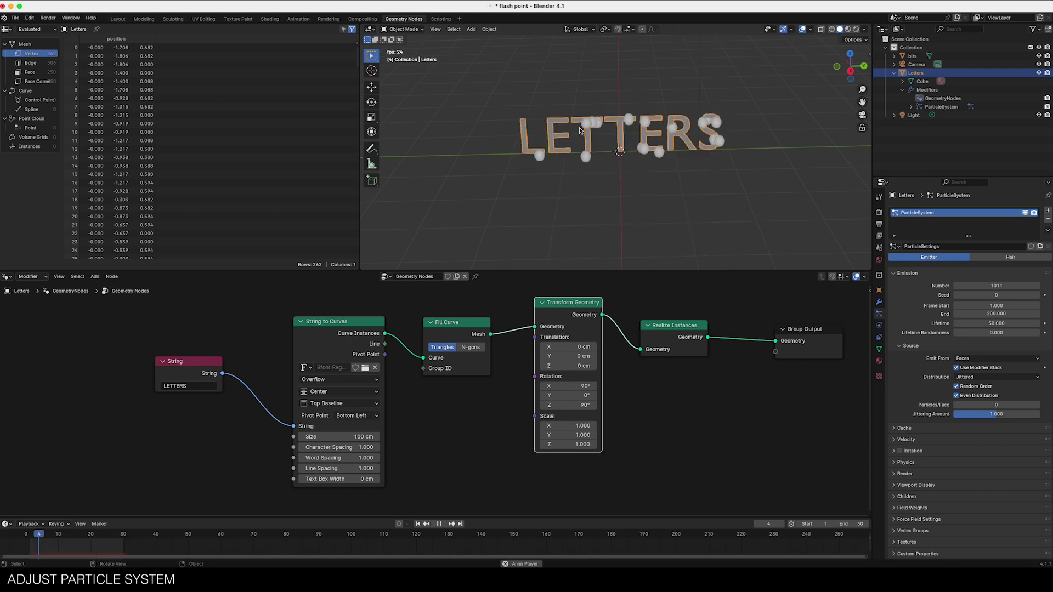
key(space)
middle_drag(571, 153, 570, 152)
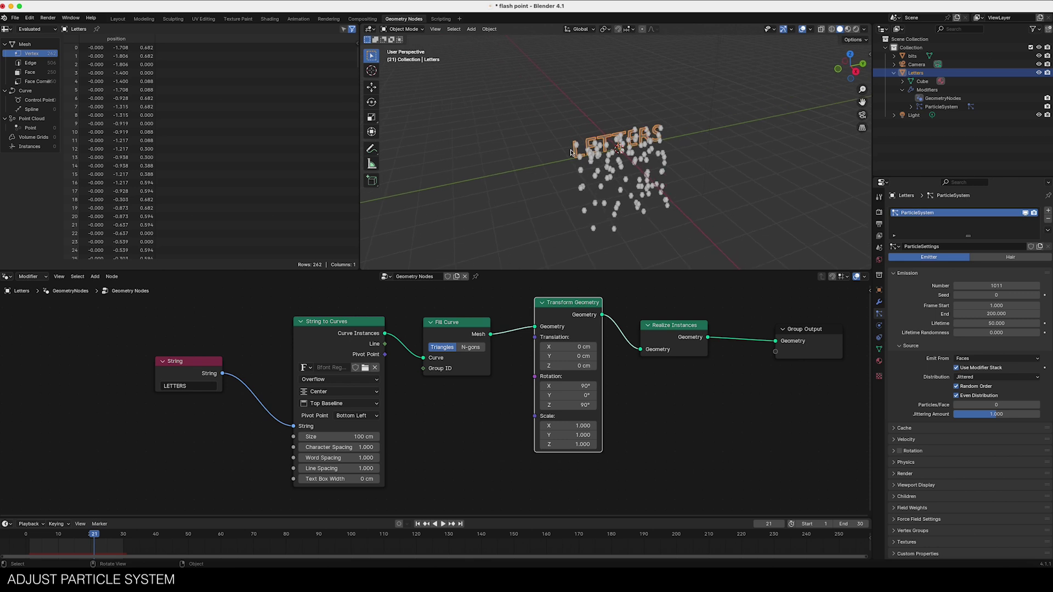
key(KP_0)
key(space)
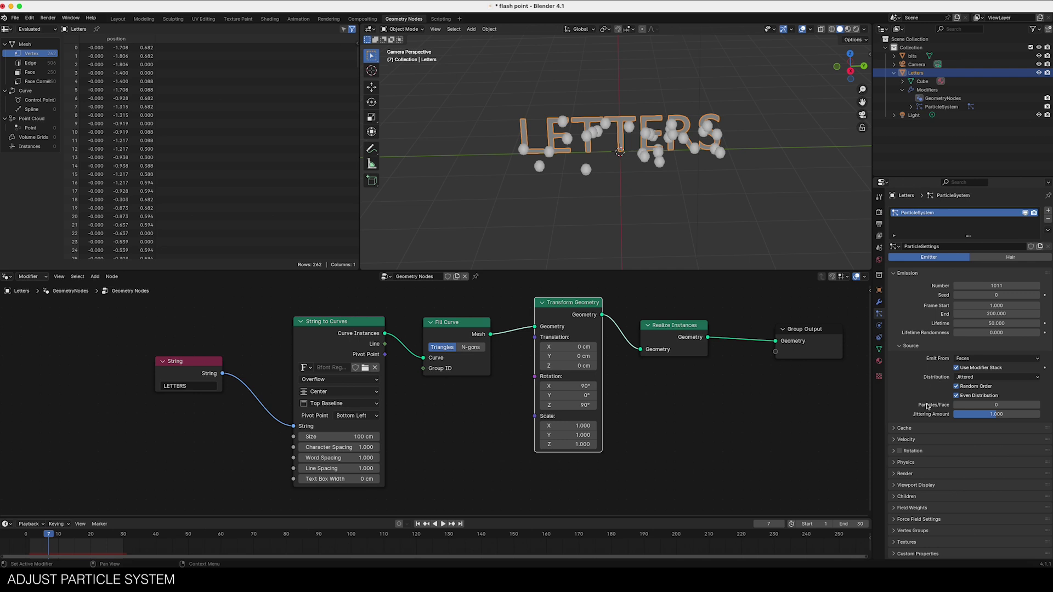
Step: Render the particles as instances of the bits object and preview them in Rendered shading
click(895, 475)
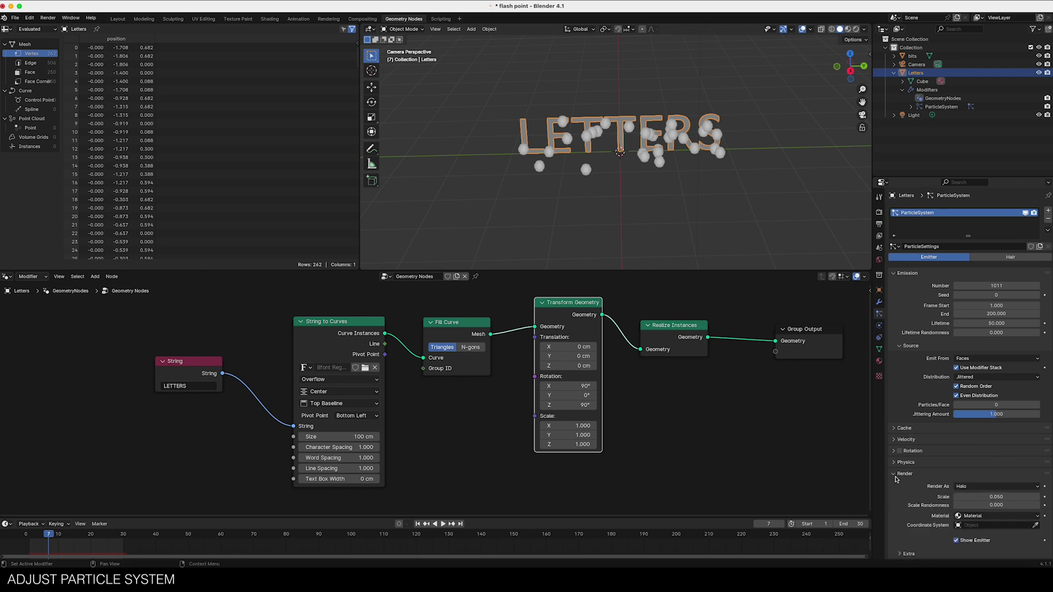
click(960, 487)
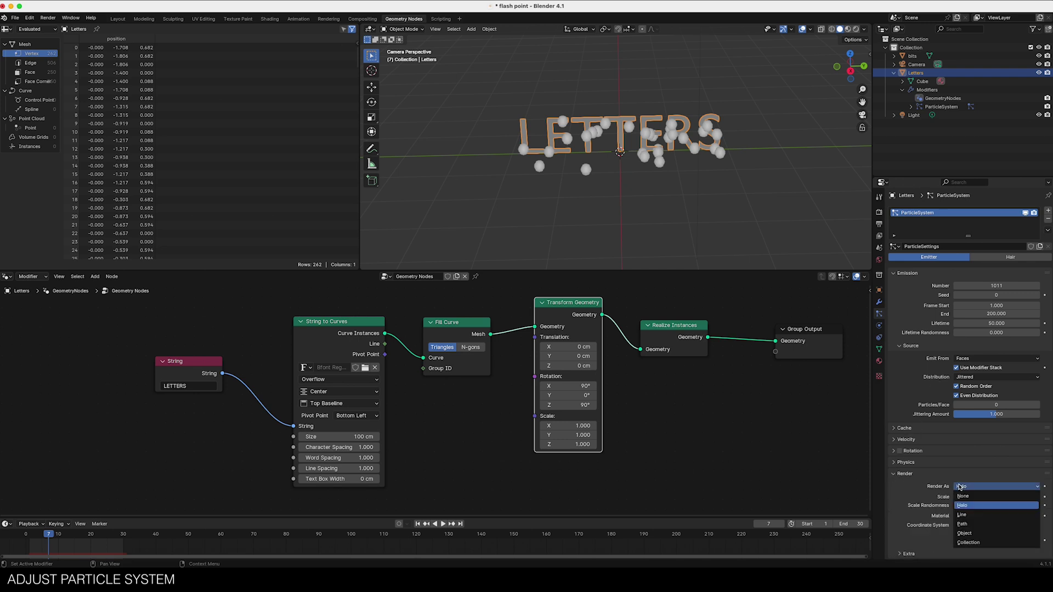
click(966, 534)
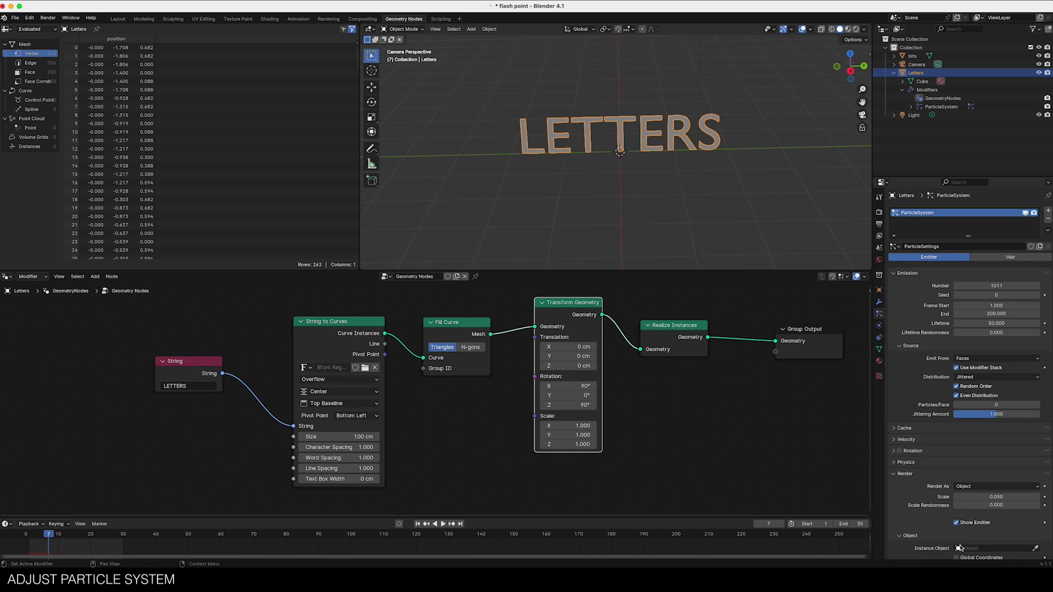
click(960, 549)
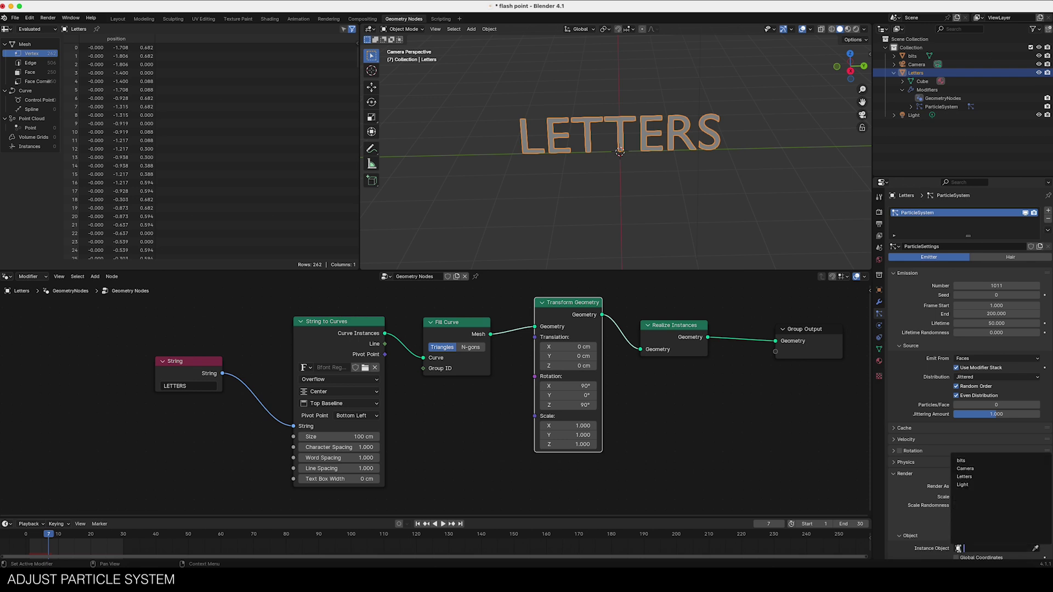
click(959, 461)
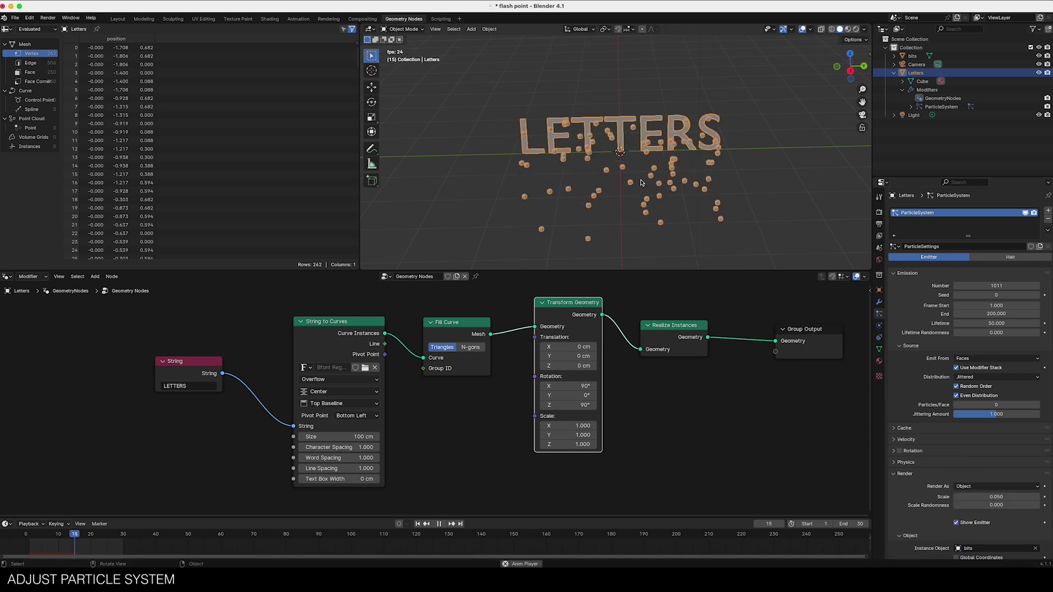
click(849, 30)
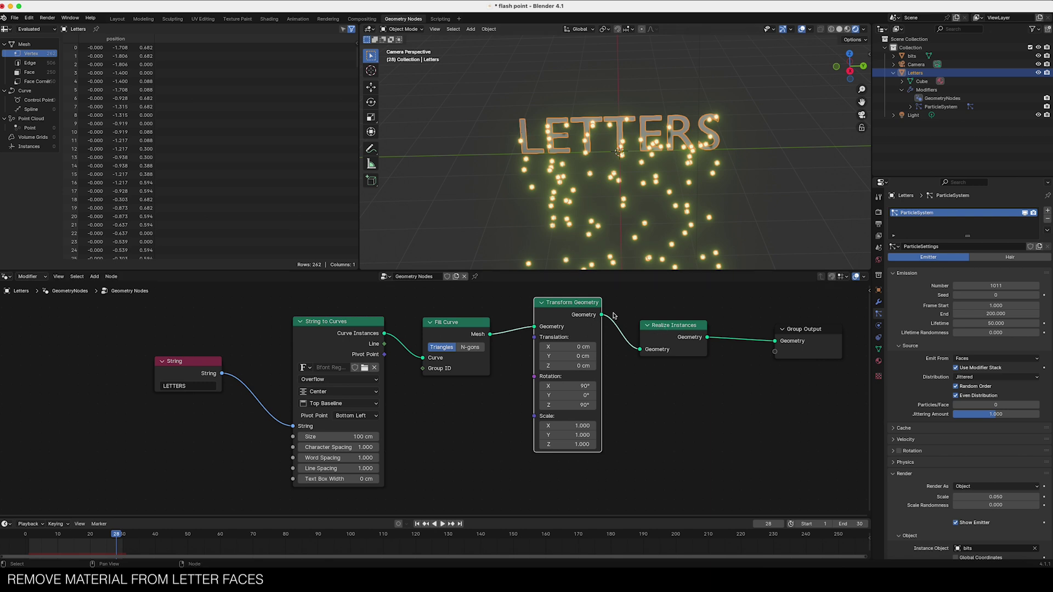
Step: Insert a Set Material node on the link between Realize Instances and Group Output
drag(580, 308, 551, 308)
drag(675, 325, 637, 323)
drag(785, 329, 793, 325)
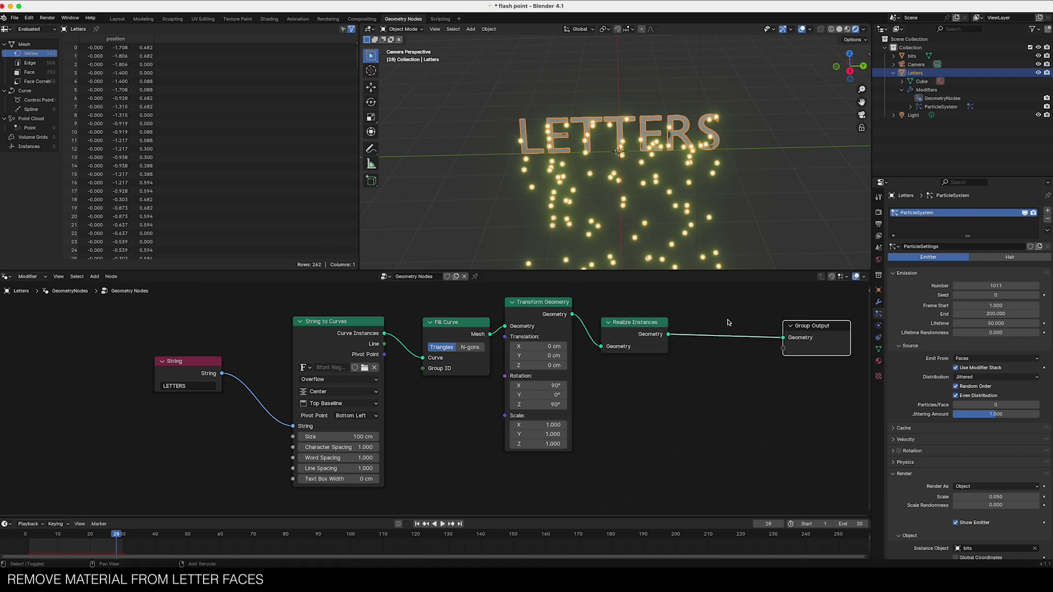
key(shift+a)
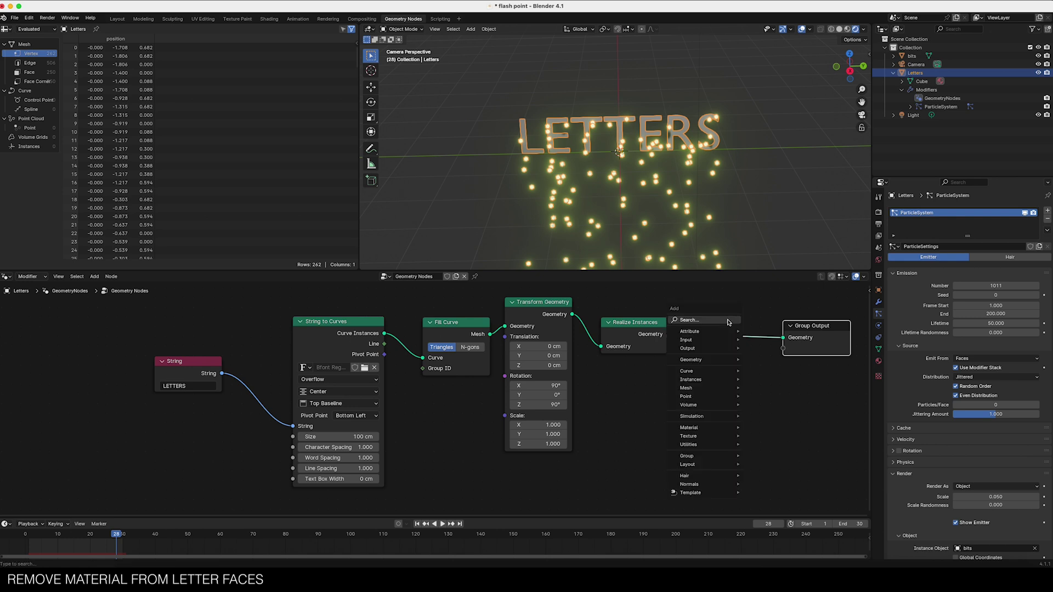
text(set)
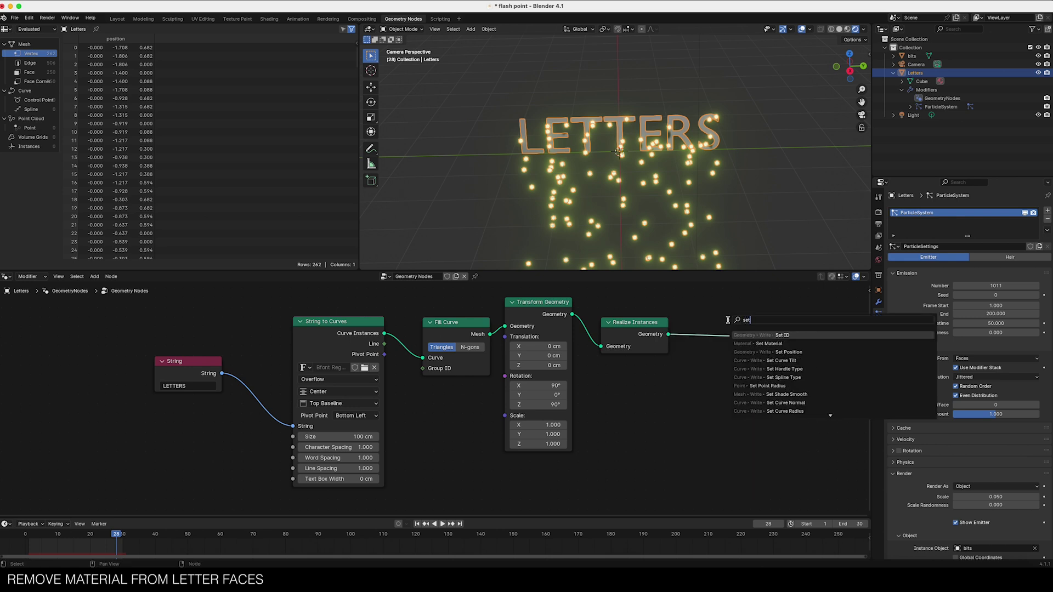
text( m)
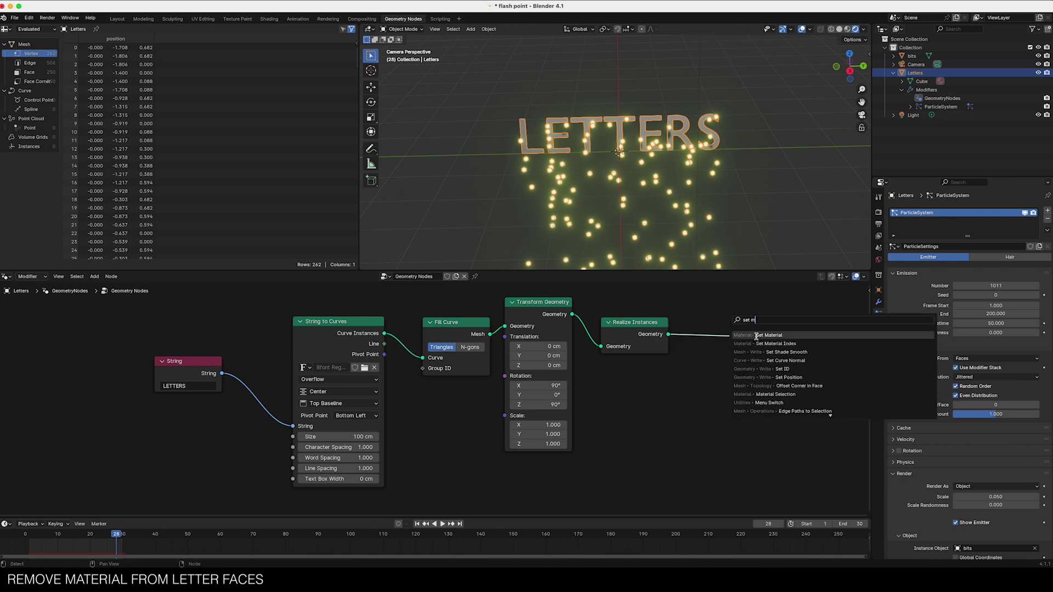
click(756, 335)
click(726, 354)
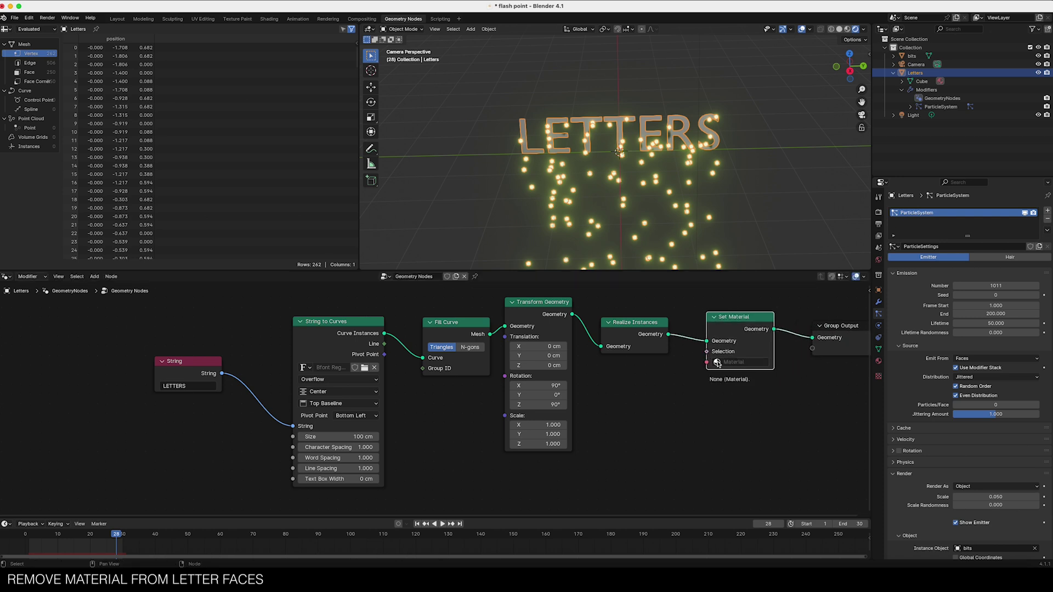
Step: Assign the Flashy material in Set Material and view the glowing letters from the camera
click(717, 363)
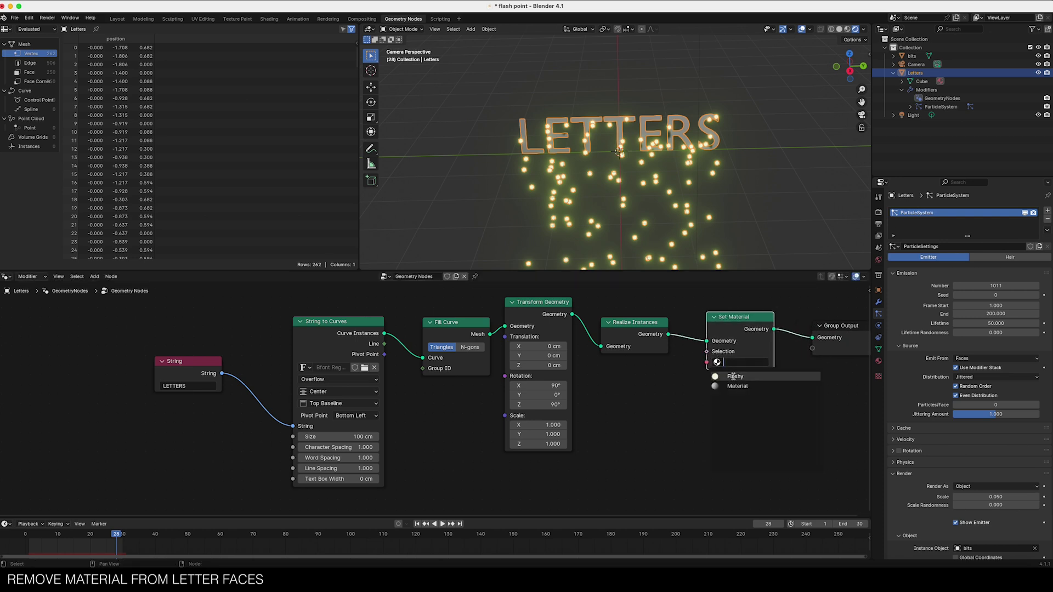
click(733, 377)
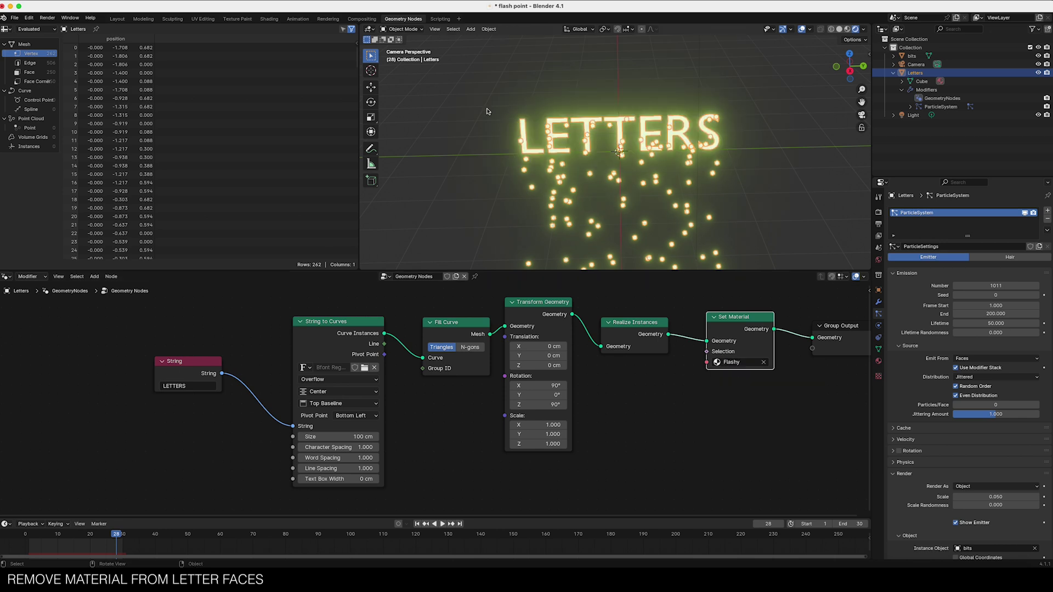
scroll(512, 125, left, 10)
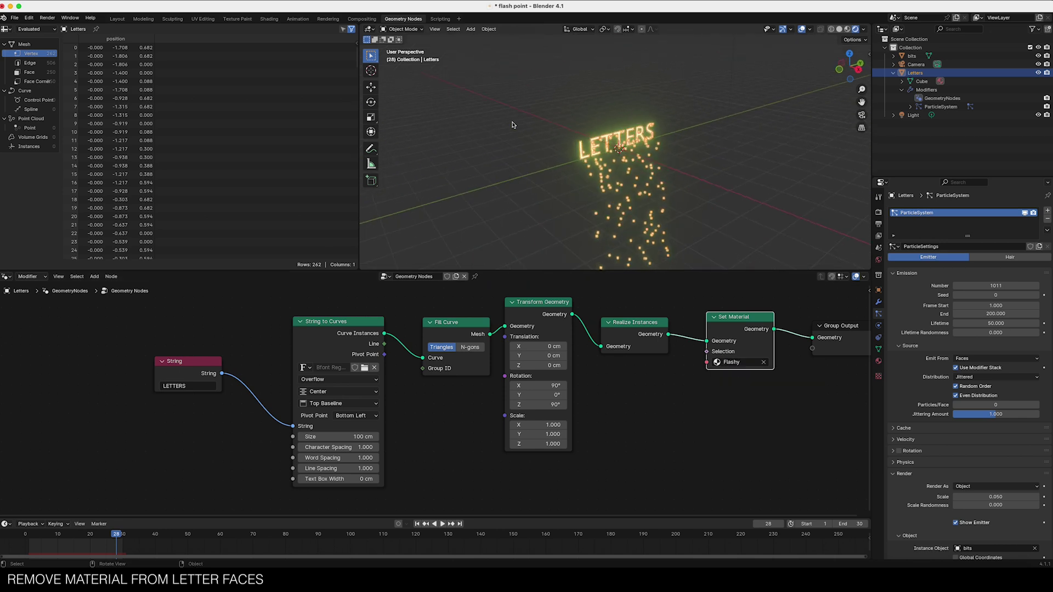
scroll(511, 125, up, 5)
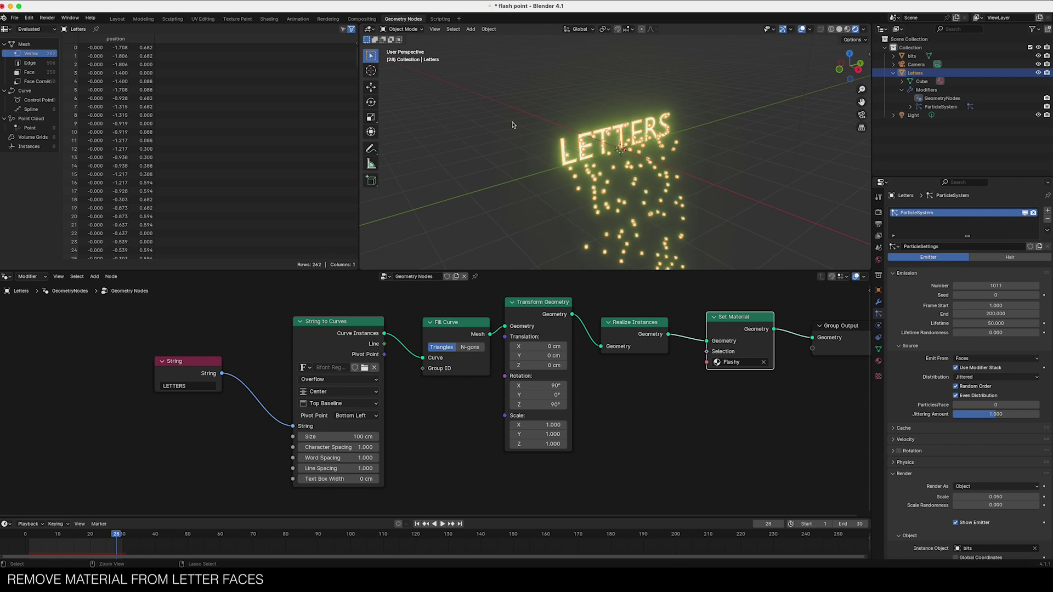
ctrl+middle_drag(512, 125, 532, 163)
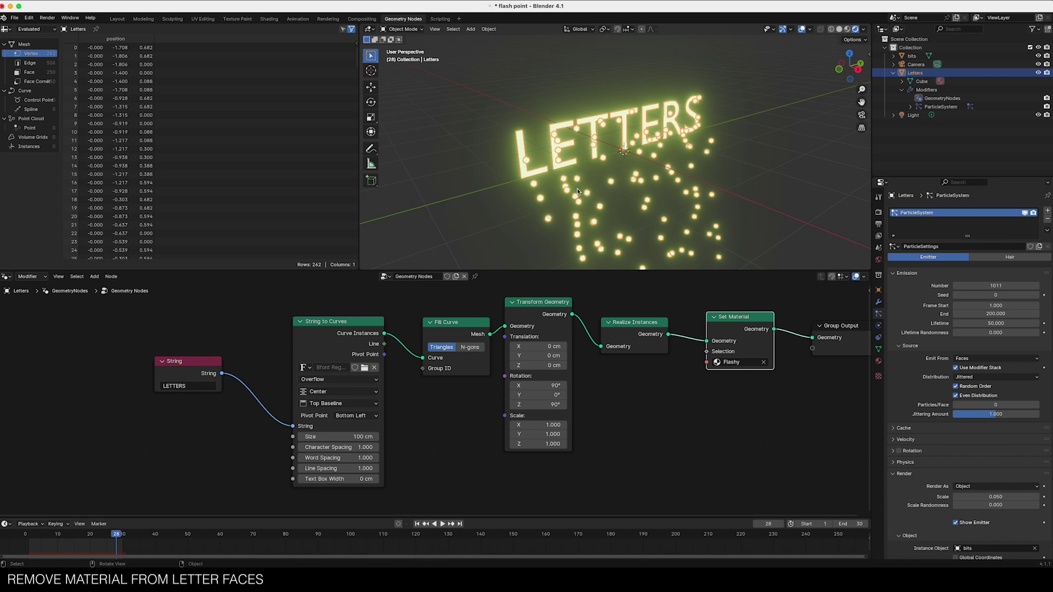
key(KP_0)
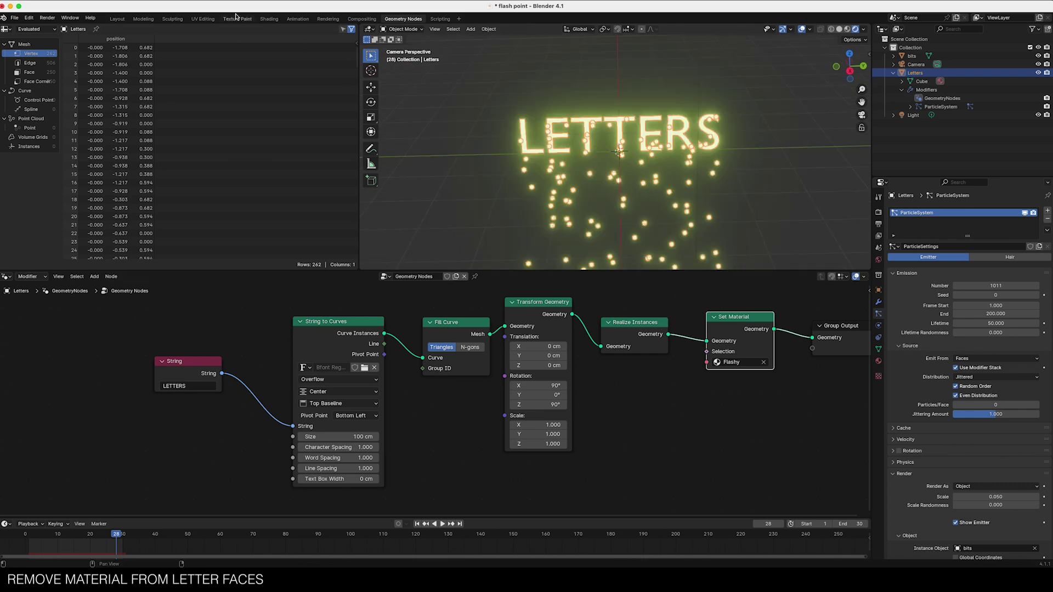
Step: In the Shading workspace, duplicate the Letters material and rename the copy 'Nothing'
click(270, 19)
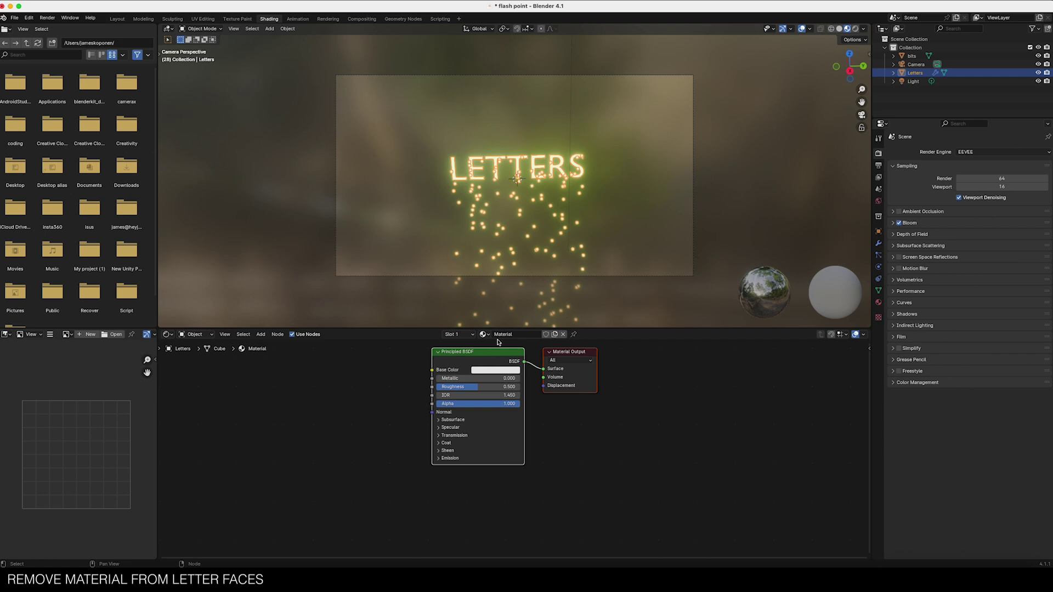
click(557, 336)
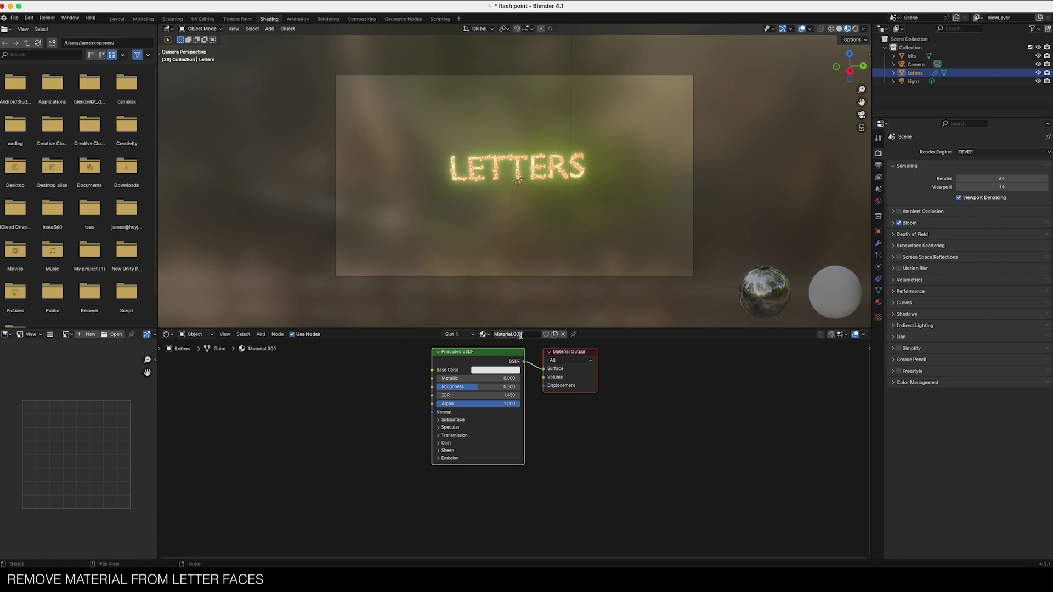
double_click(510, 335)
text(Nothing)
key(Return)
Step: Set the Principled BSDF Alpha of the Nothing material to 0
drag(488, 356, 479, 376)
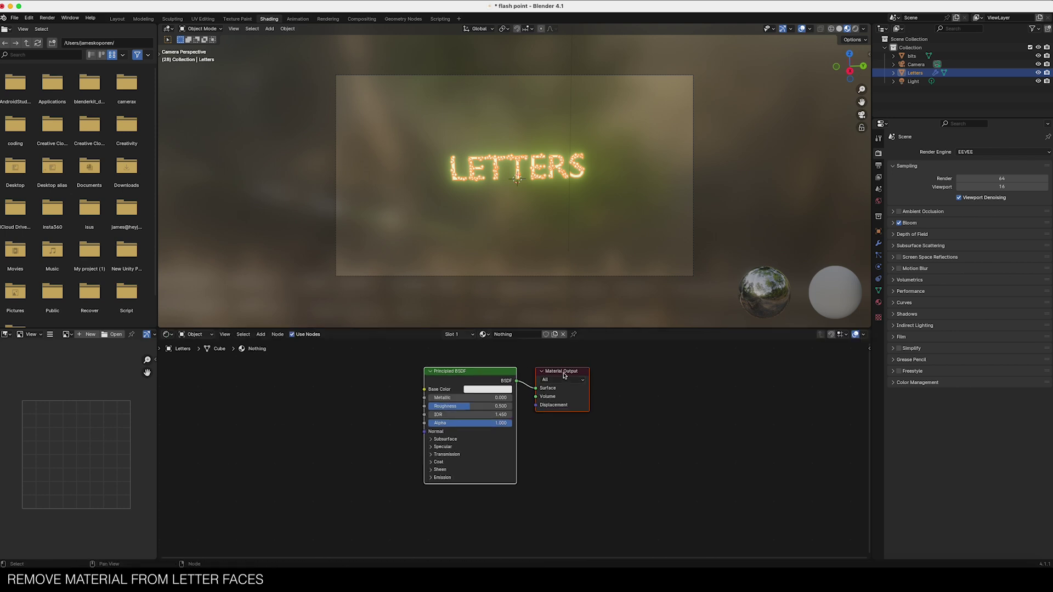
drag(564, 375, 579, 376)
click(500, 374)
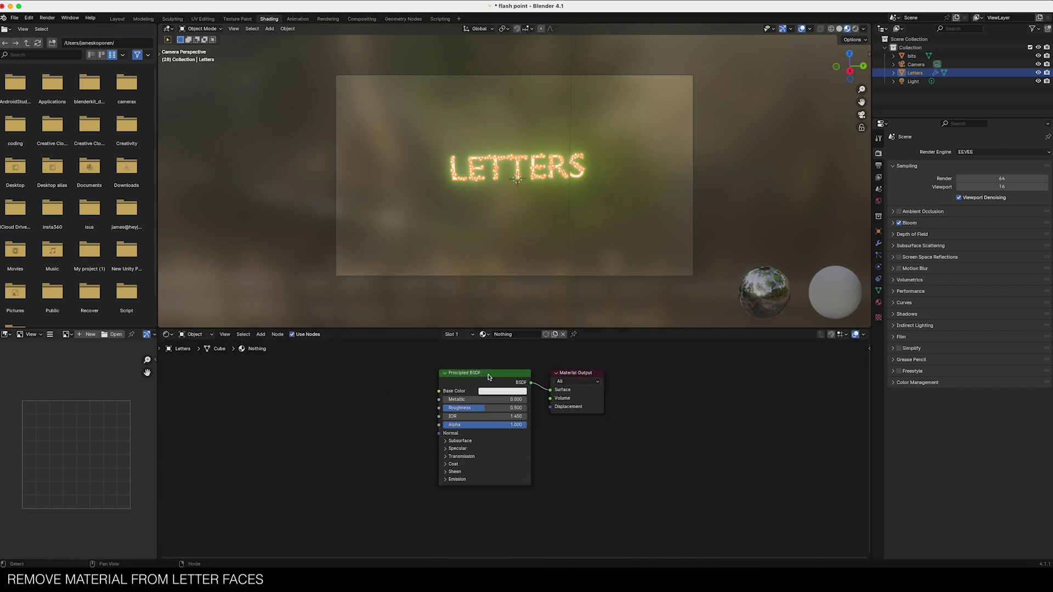
key(x)
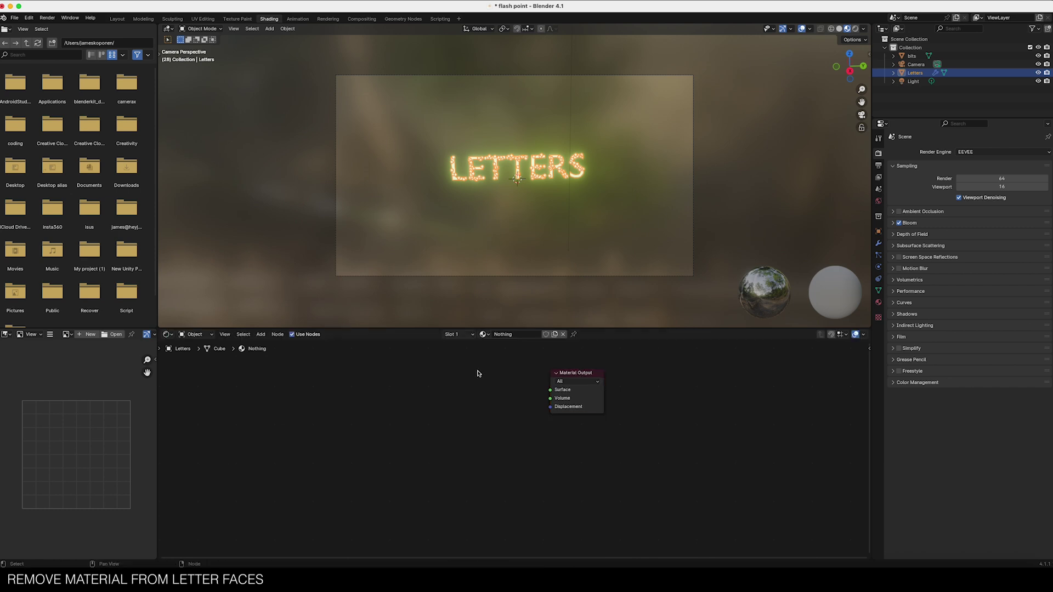
key(super+z)
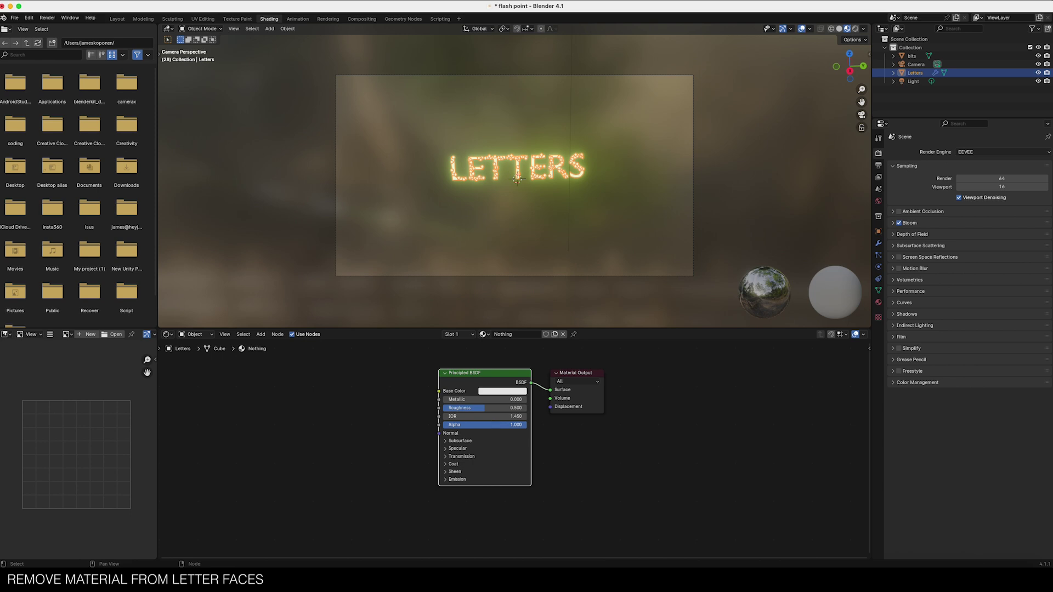
drag(524, 424, 433, 427)
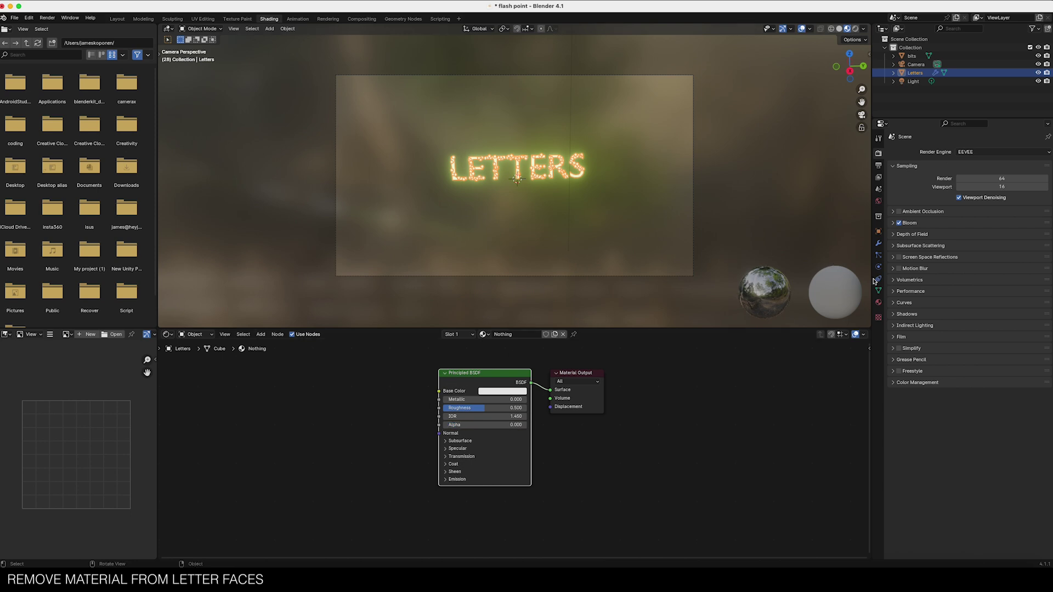
Step: Set the Nothing material's Blend Mode to Alpha Blend
click(880, 303)
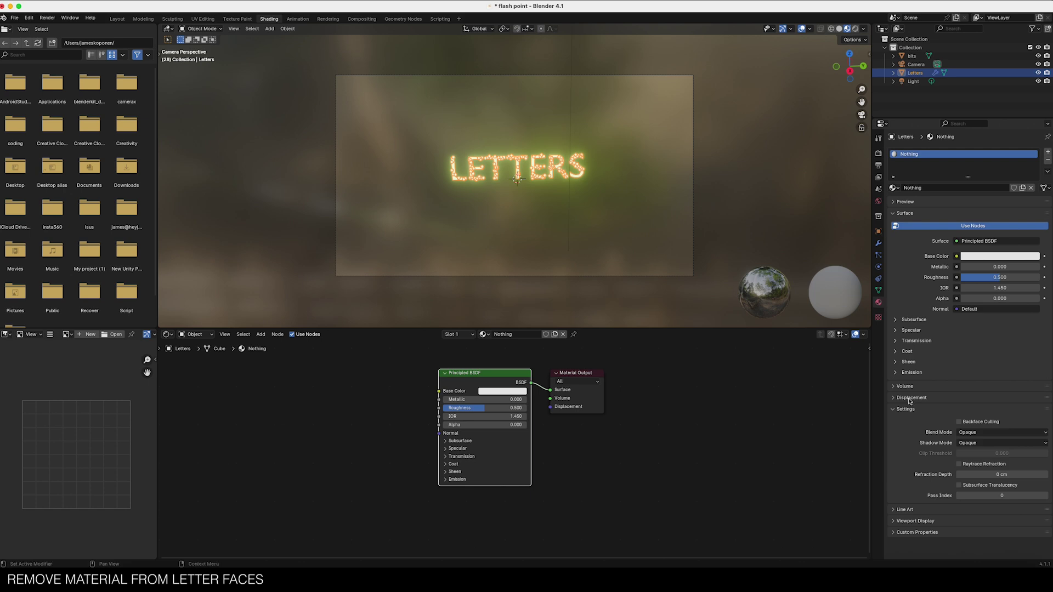
click(967, 432)
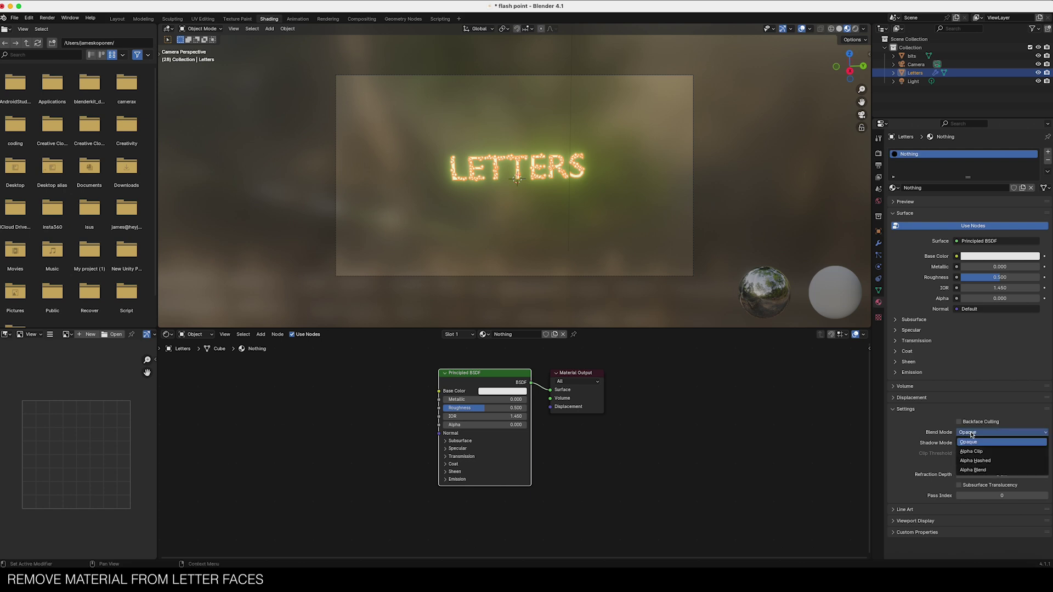
click(972, 470)
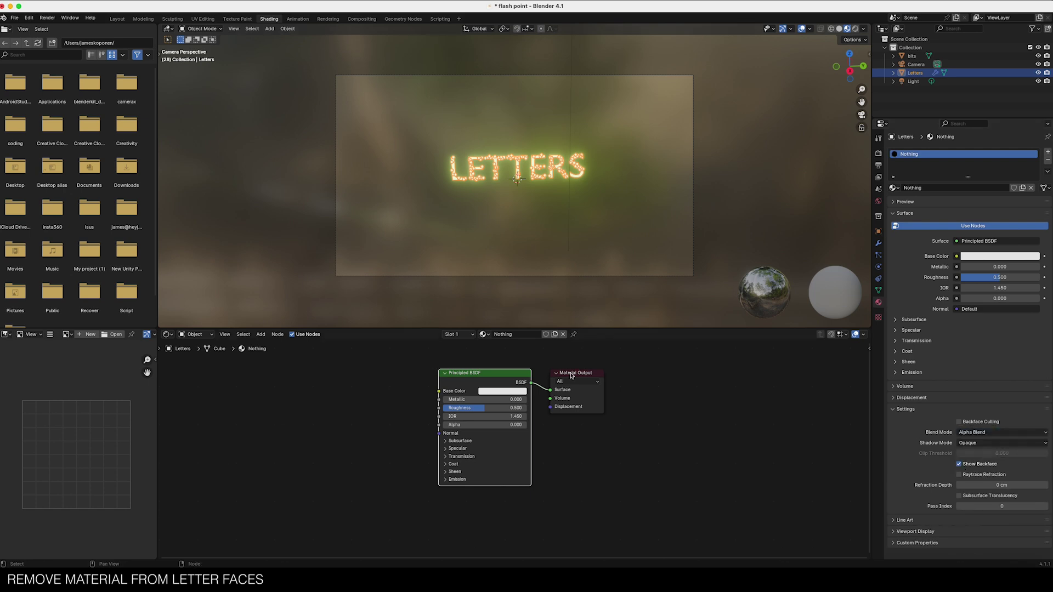
ctrl+middle_drag(498, 160, 471, 123)
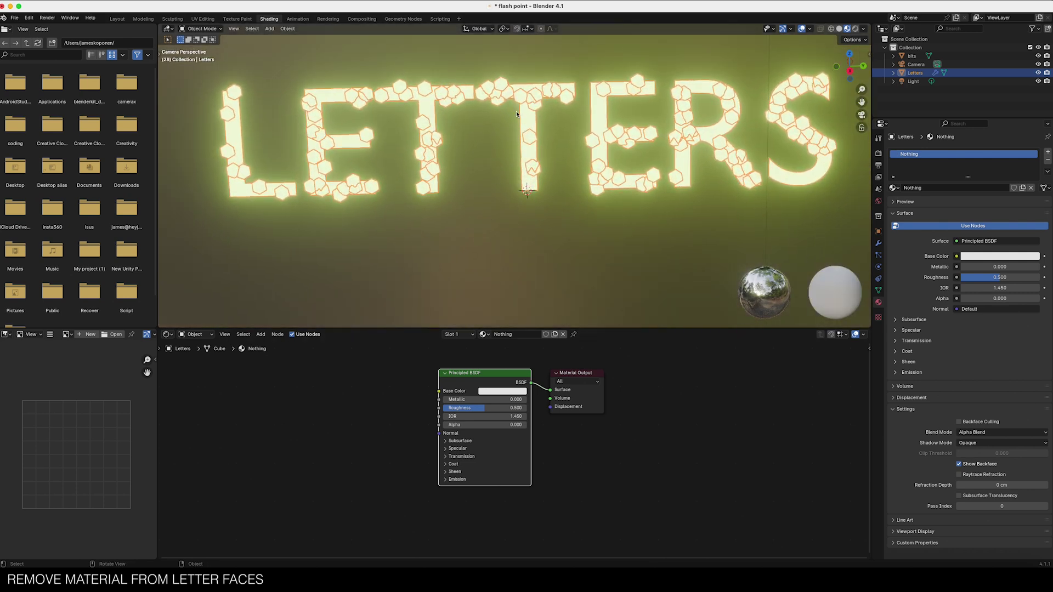
click(403, 19)
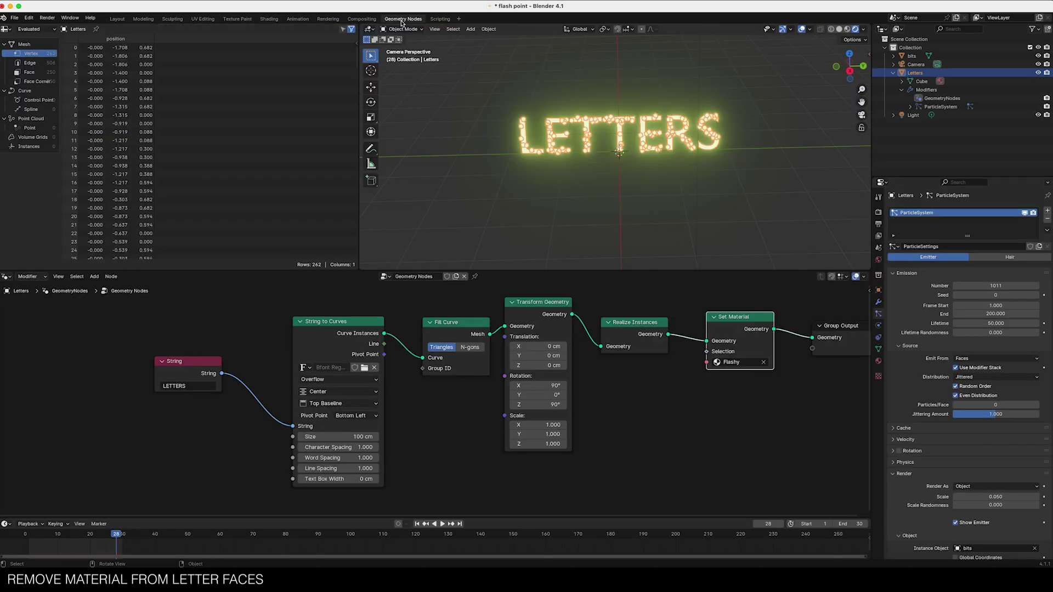
Step: Switch the Set Material node from Flashy to Nothing and inspect the spark-only LETTERS
click(716, 363)
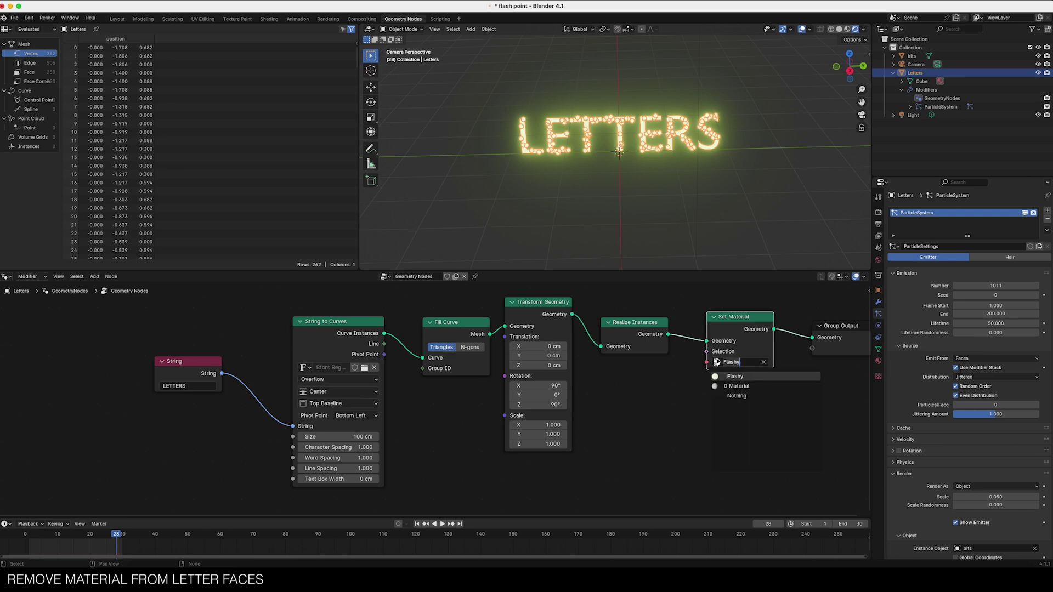
click(735, 394)
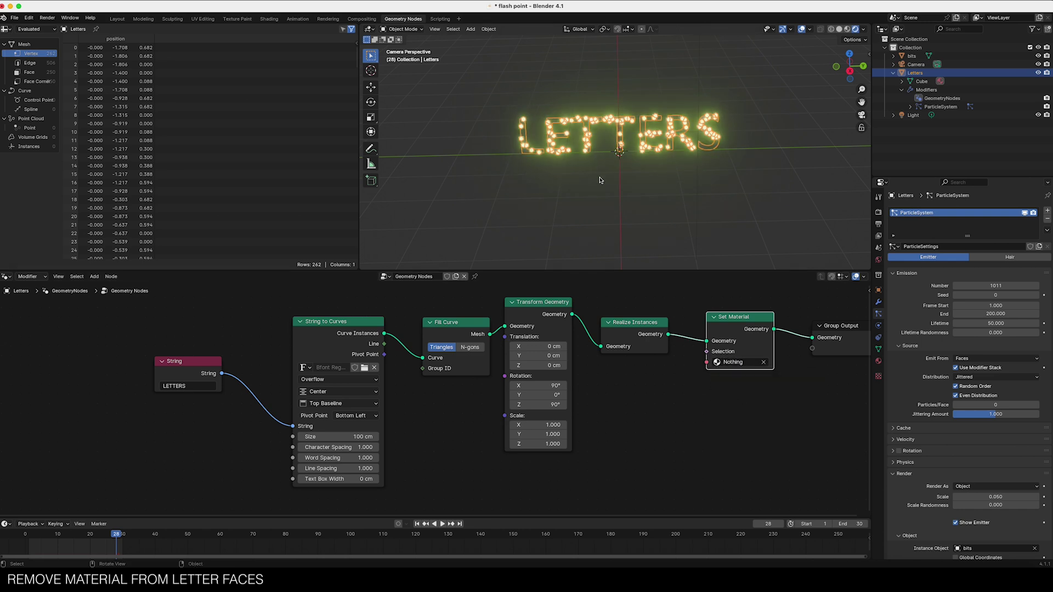
scroll(600, 177, up, 4)
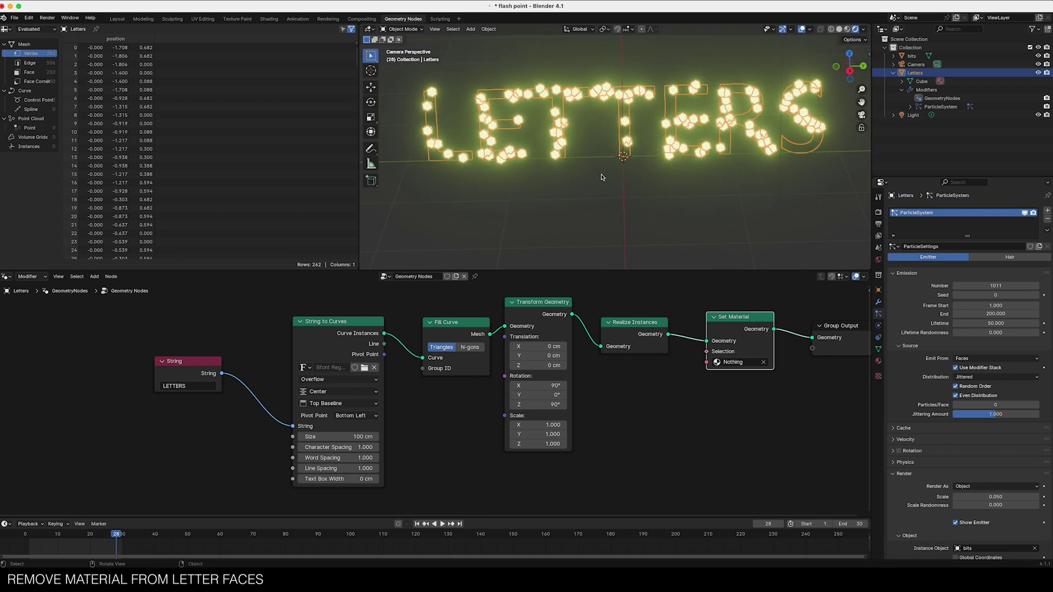
click(601, 177)
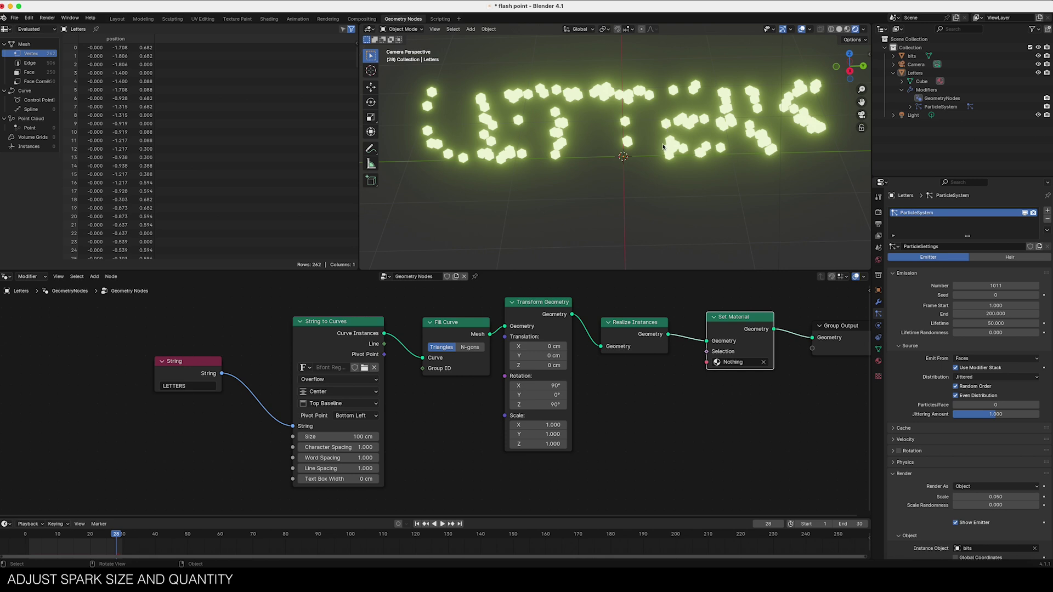
middle_drag(663, 147, 651, 130)
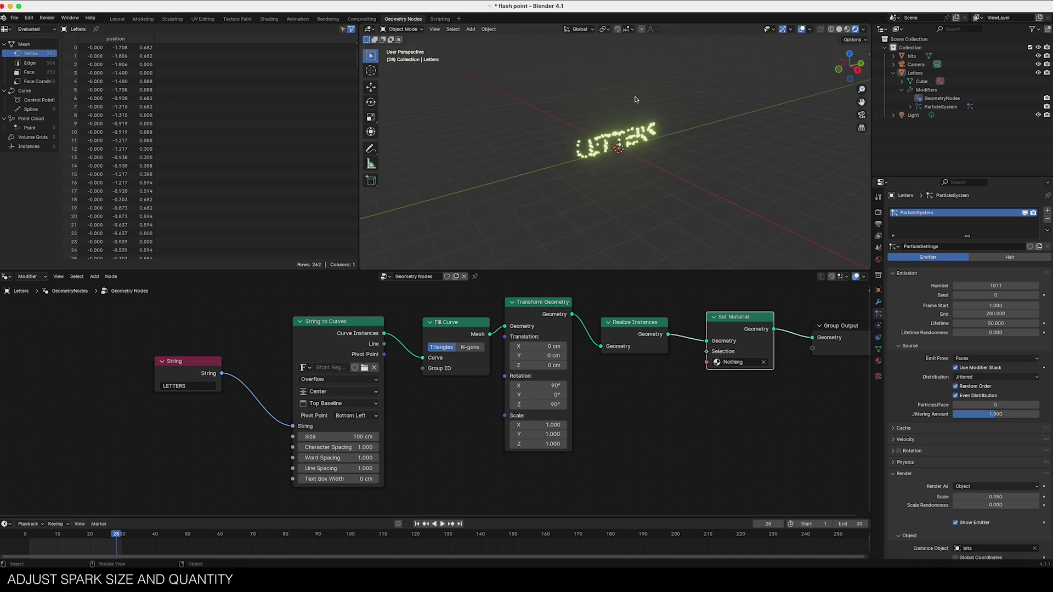
key(KP_0)
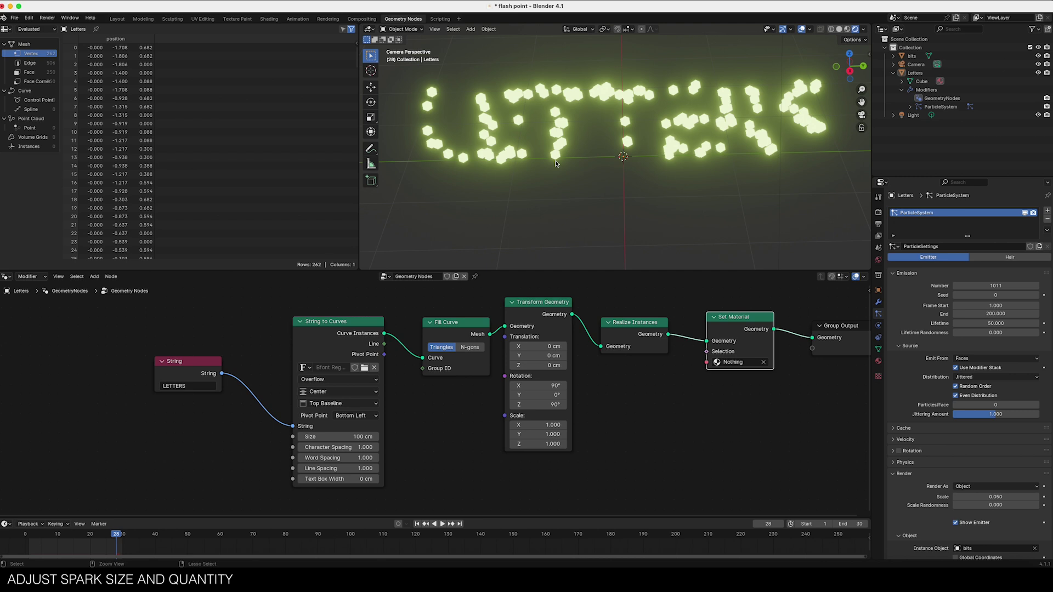
scroll(556, 162, down, 3)
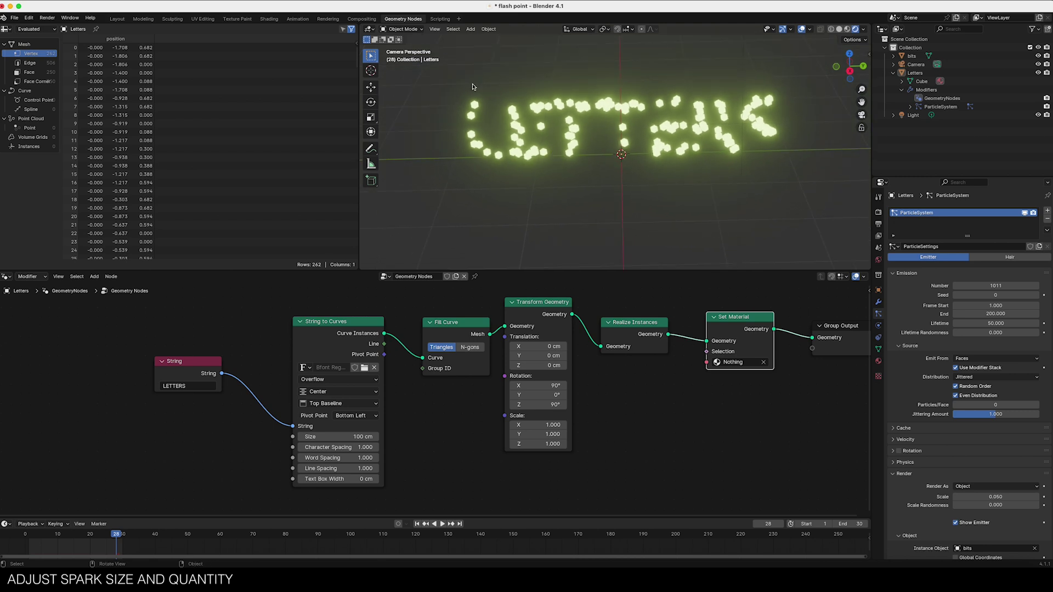
click(565, 107)
Step: Set the particle render Scale to 0.005 and save the file
click(939, 107)
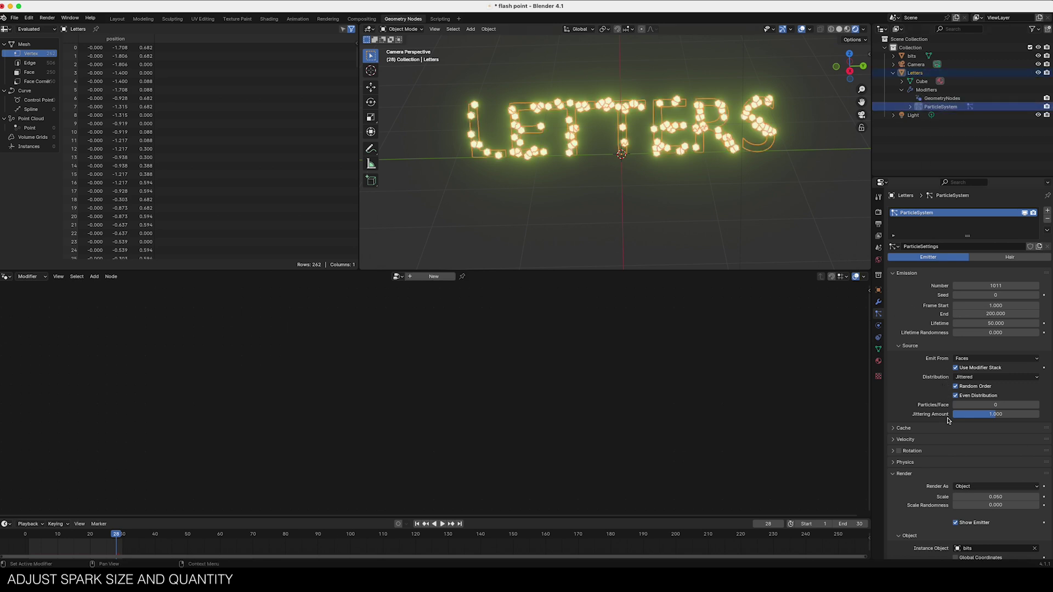
scroll(957, 443, down, 3)
scroll(954, 441, down, 3)
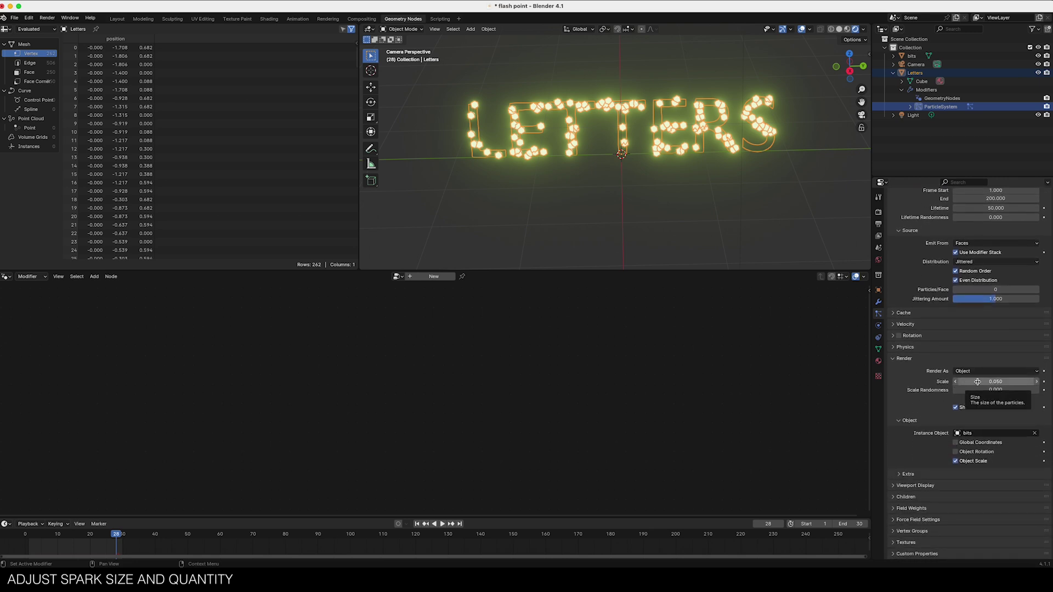
click(977, 382)
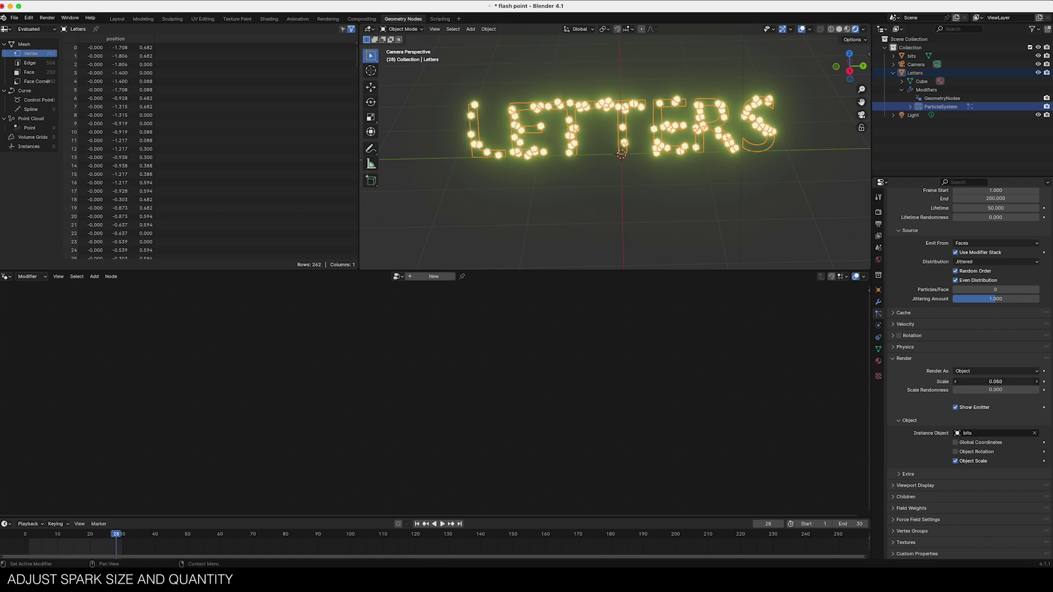
click(969, 383)
key(Return)
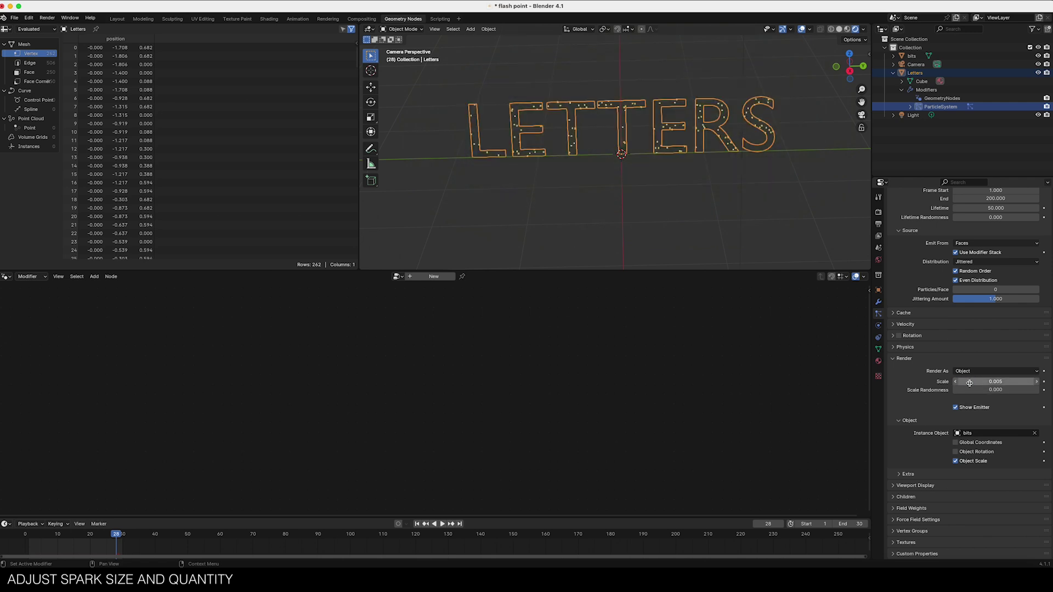
scroll(603, 240, up, 8)
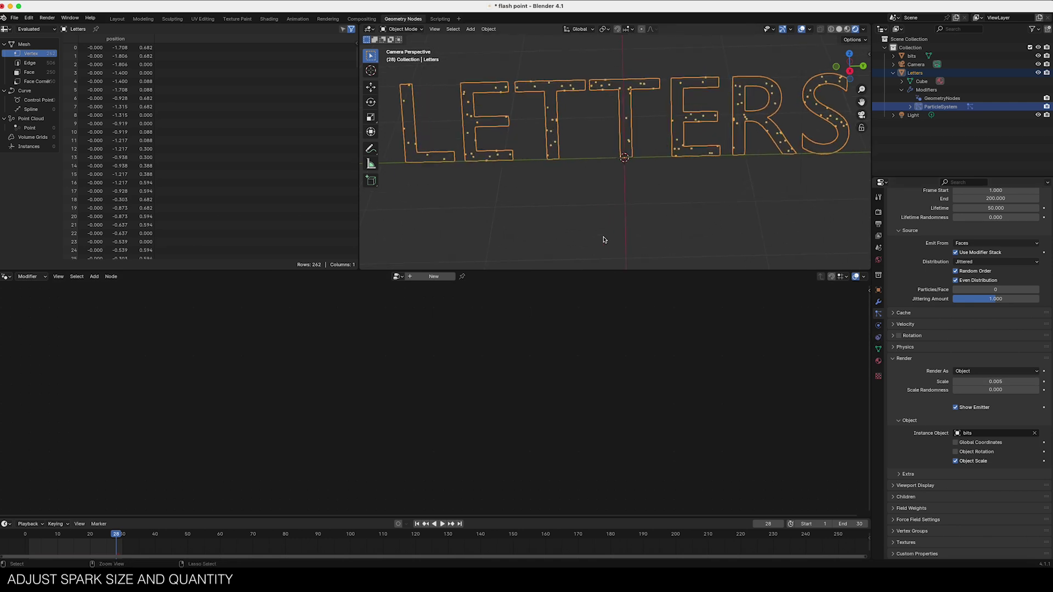
scroll(603, 240, up, 2)
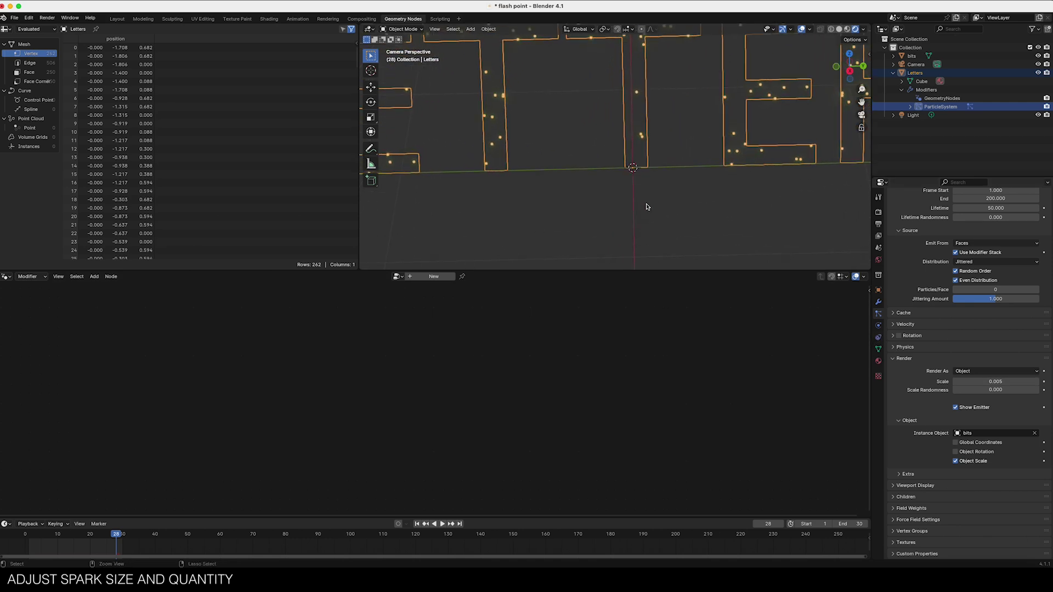
scroll(647, 207, up, 6)
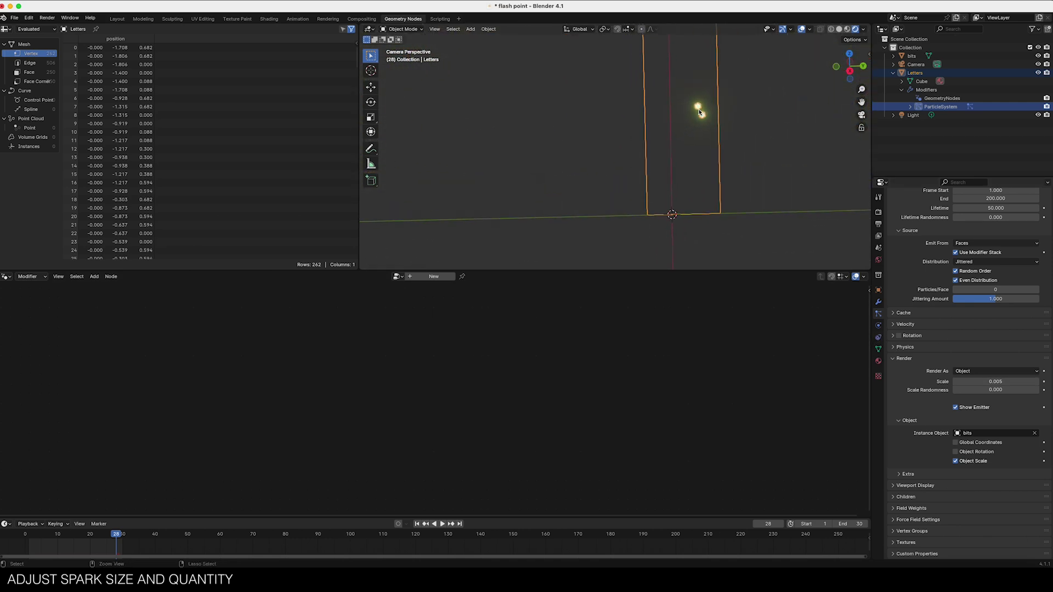
scroll(699, 112, down, 1)
scroll(690, 120, down, 8)
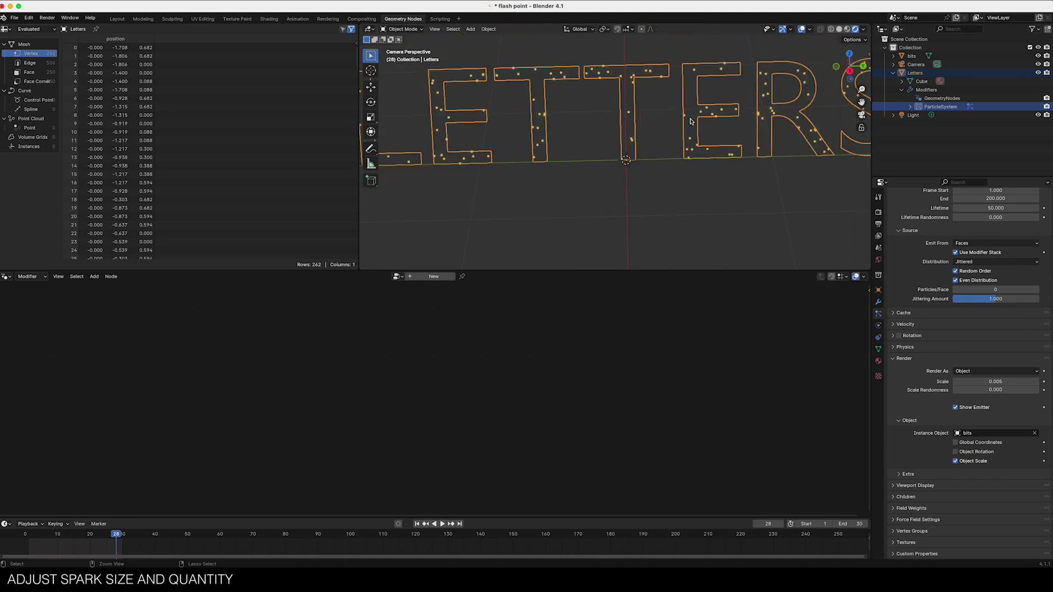
key(ctrl+s)
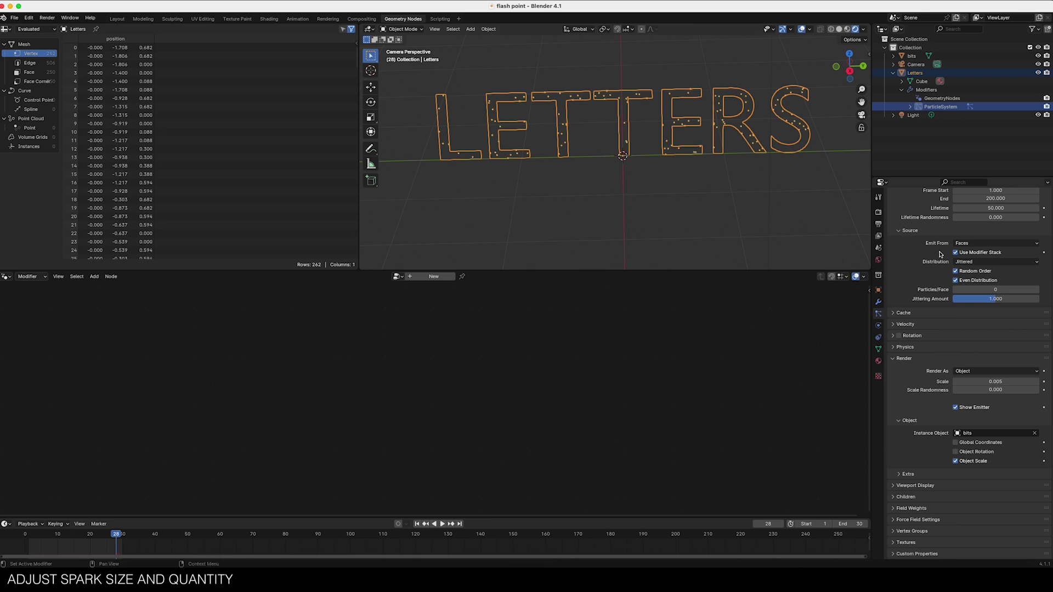
Step: Raise the particle Emission Number to 10000
scroll(968, 206, up, 5)
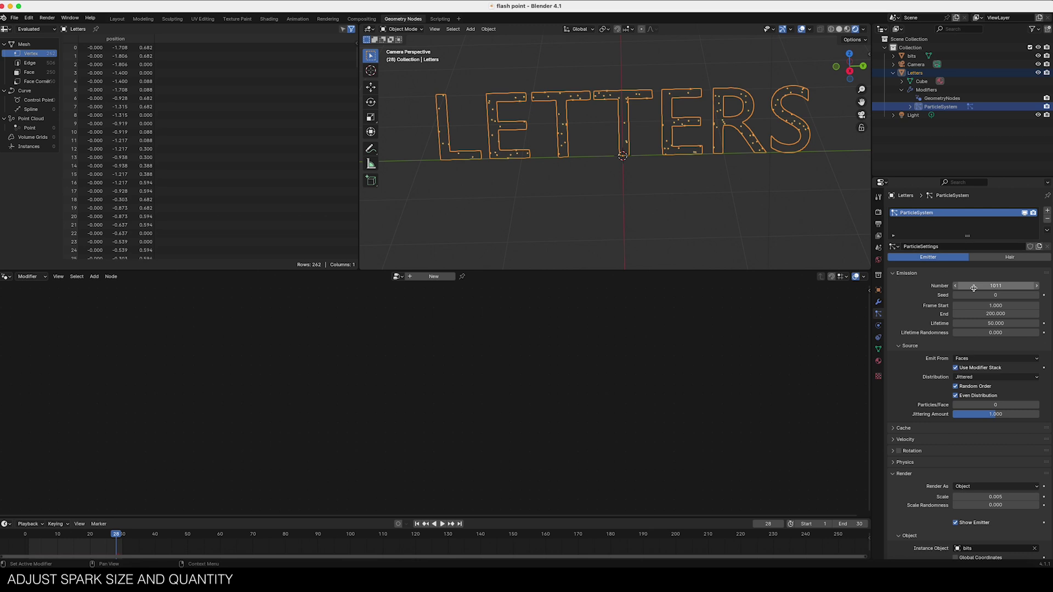
click(973, 286)
text(10000)
key(Return)
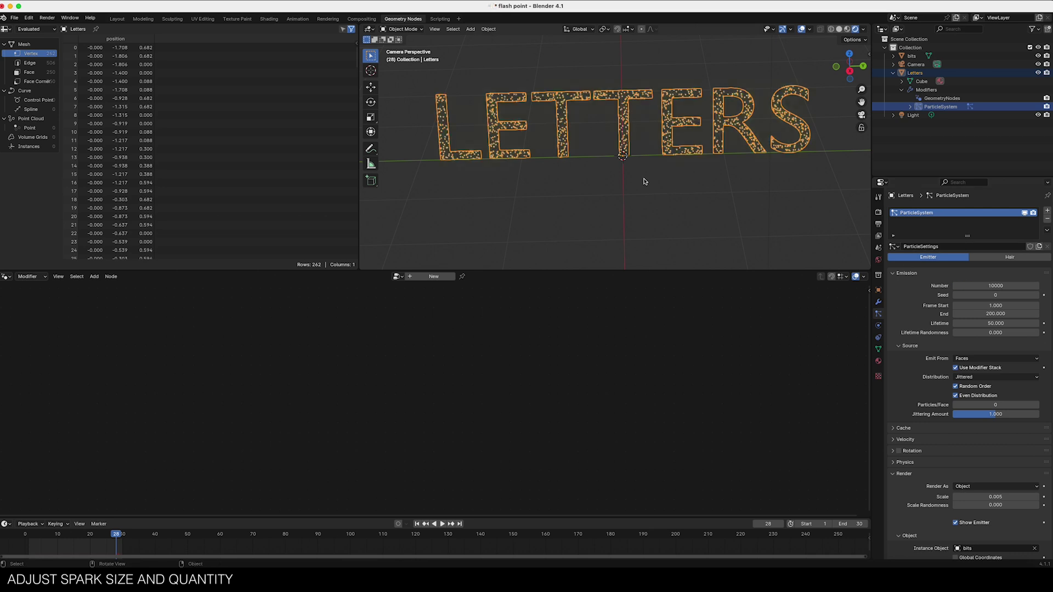
middle_drag(580, 181, 508, 101)
key(KP_0)
click(765, 176)
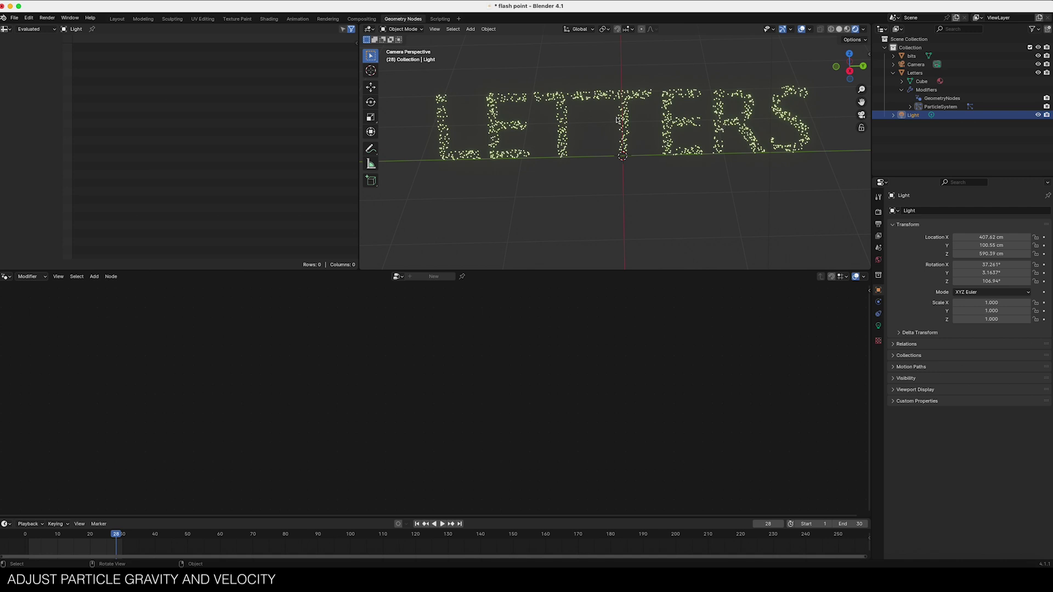
Step: Preview the sparks, then open the Letters particle system's Field Weights settings
key(space)
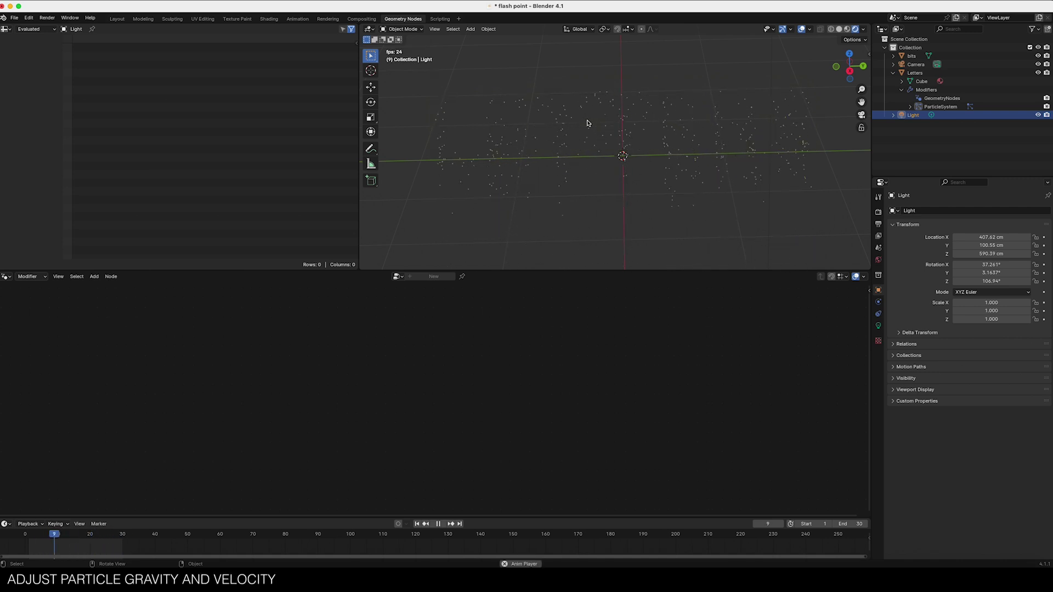
key(space)
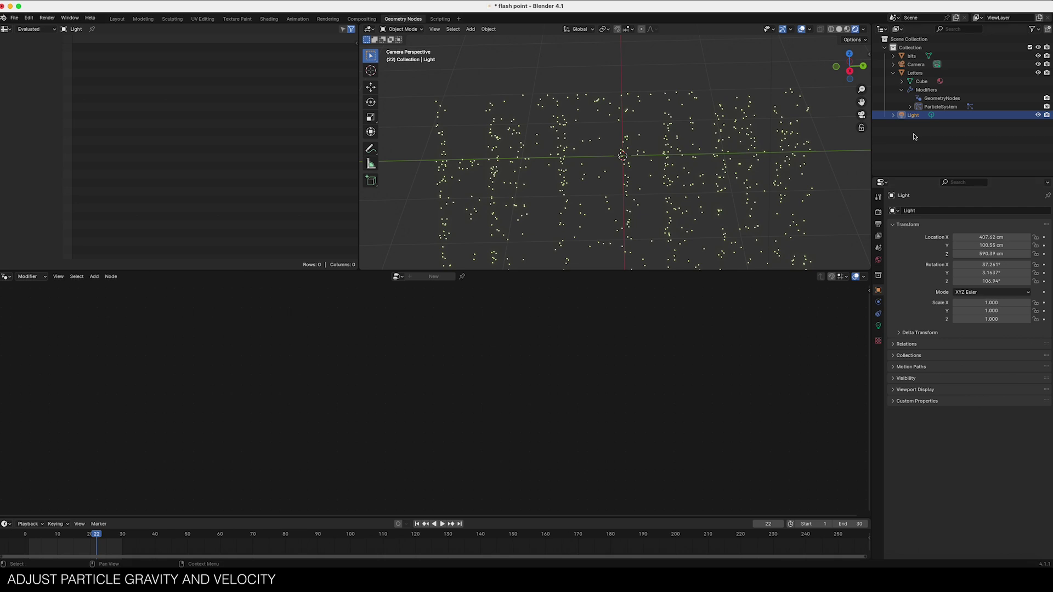
click(933, 107)
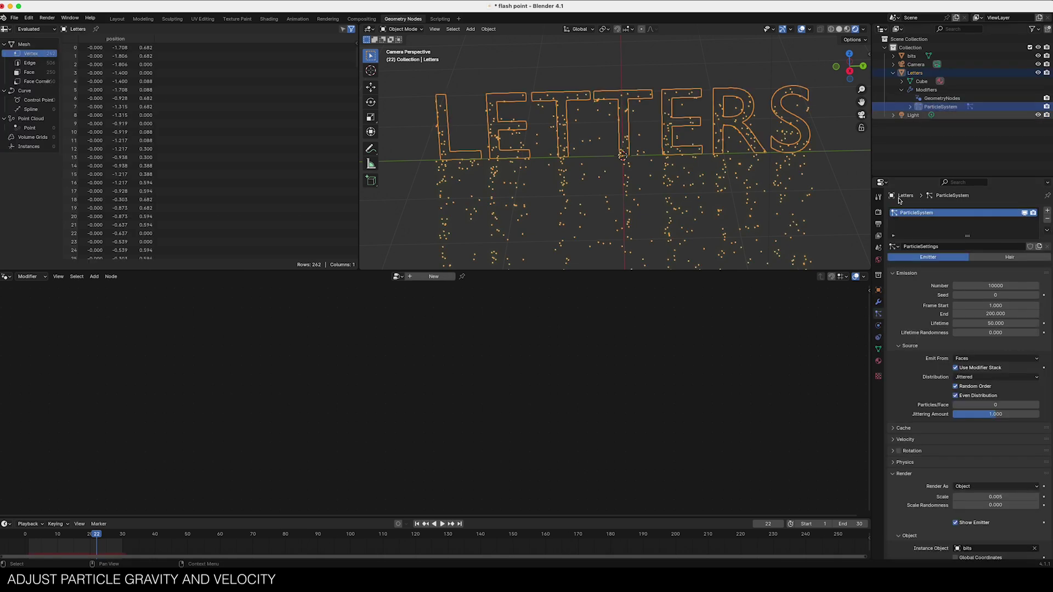
scroll(914, 388, down, 3)
scroll(914, 387, down, 3)
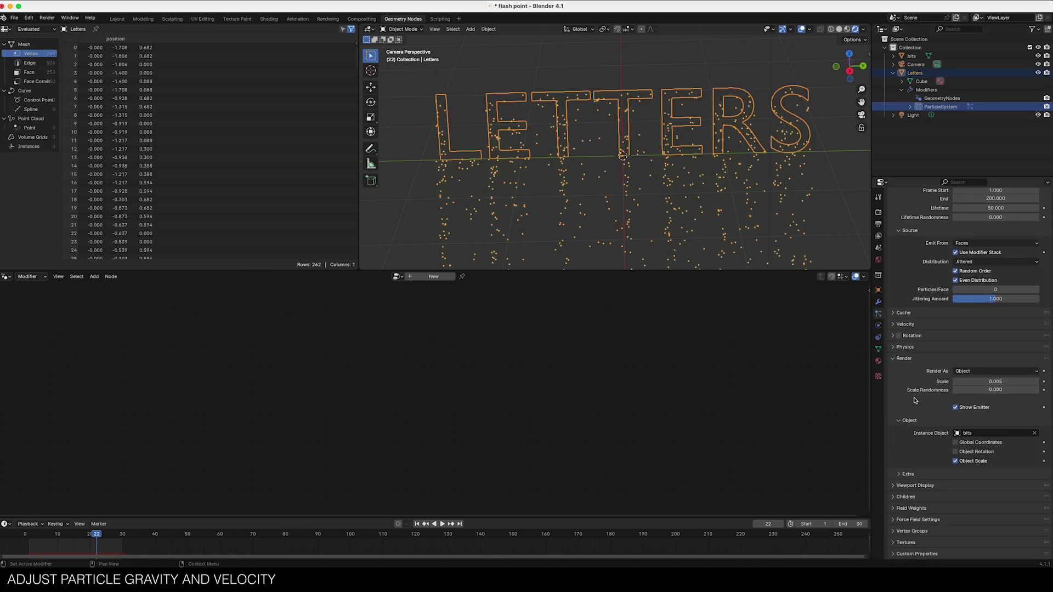
click(892, 520)
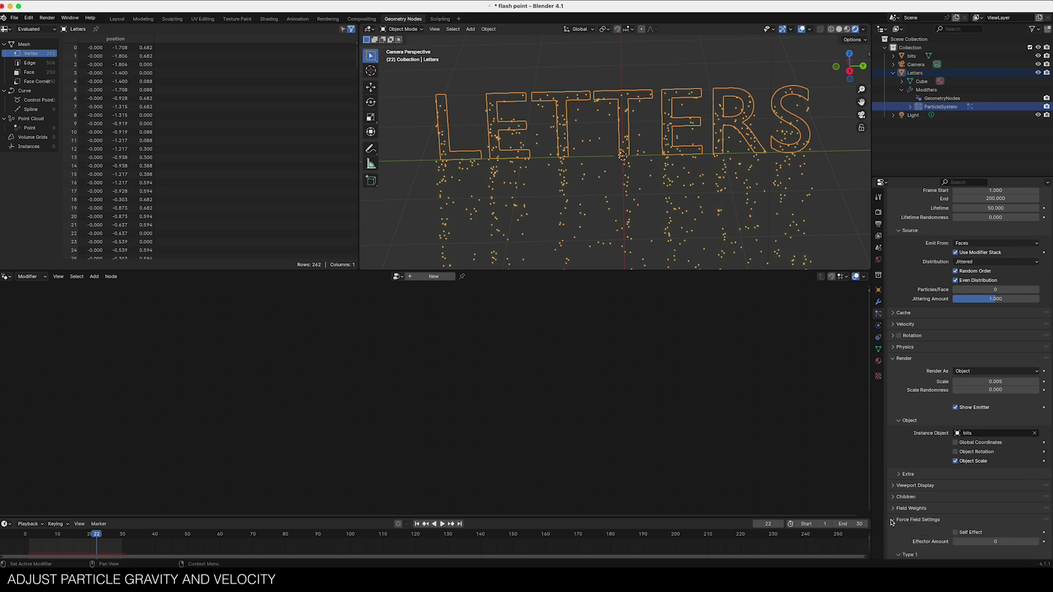
click(892, 509)
Step: Set the Gravity field weight to 0 and play back to watch sparks drift
double_click(980, 531)
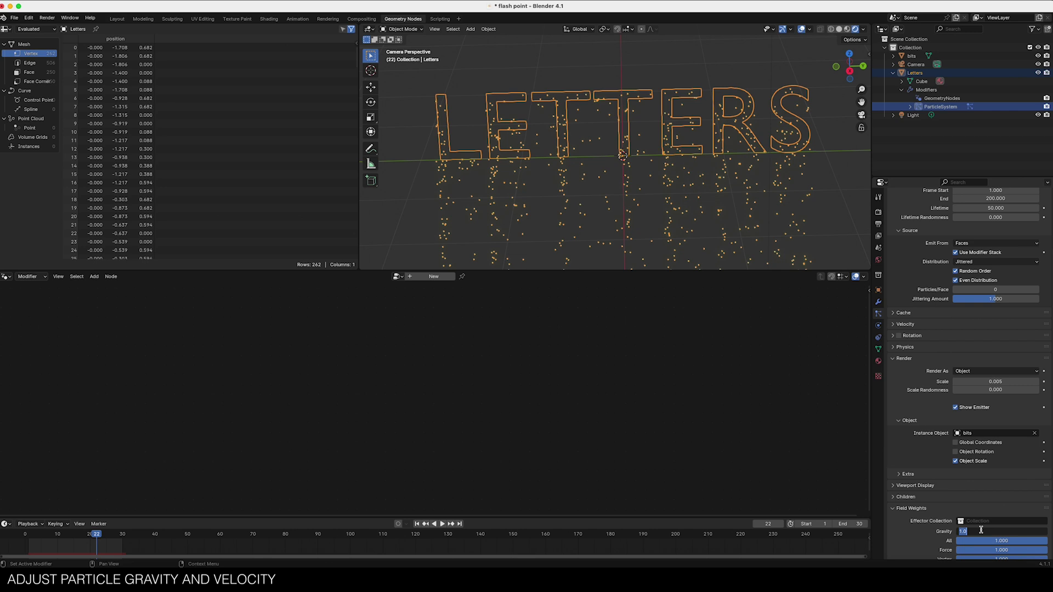
text(0)
key(Return)
key(space)
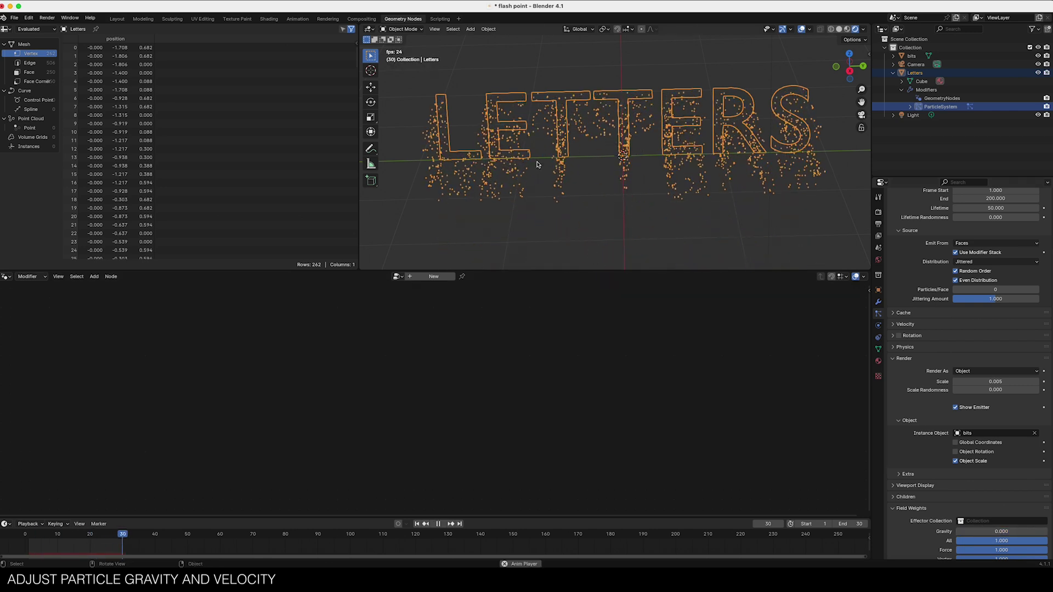
scroll(590, 253, down, 5)
middle_drag(591, 252, 549, 167)
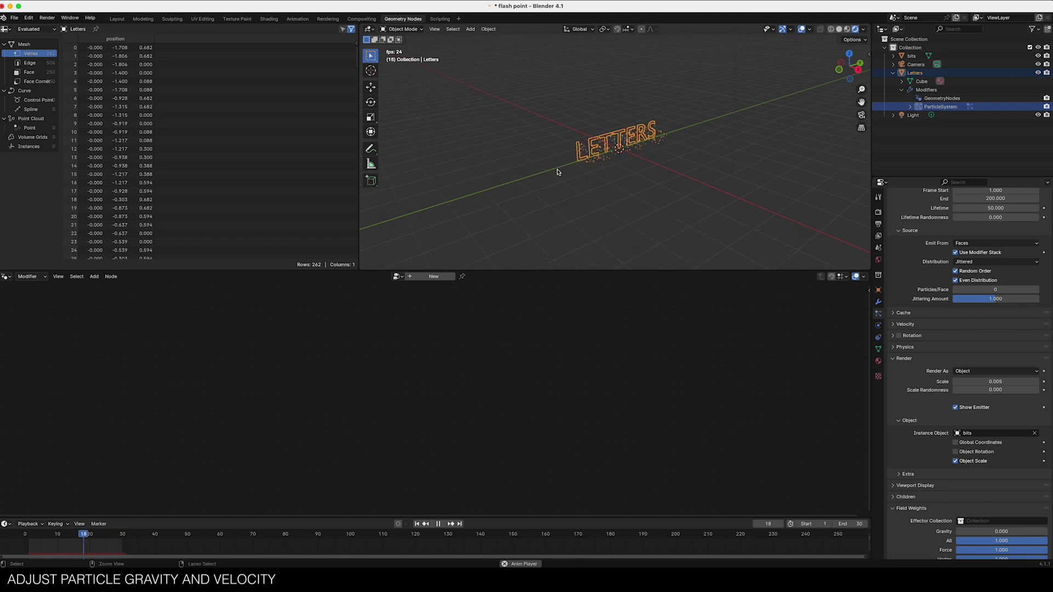
scroll(553, 169, up, 5)
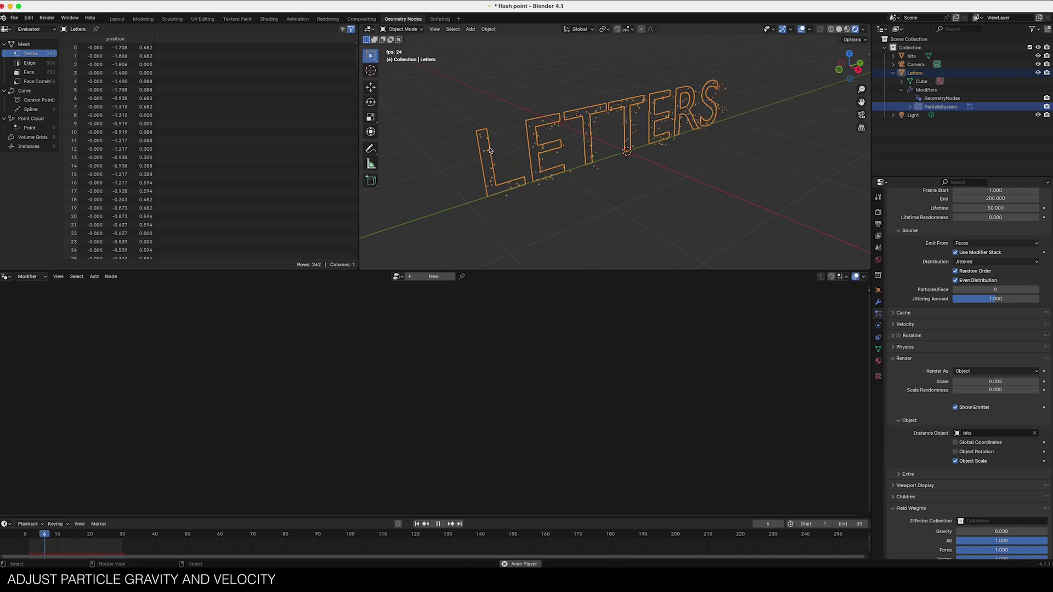
Step: Set the particles' Normal velocity to 0 m/s, check playback, and save the file
key(space)
click(893, 325)
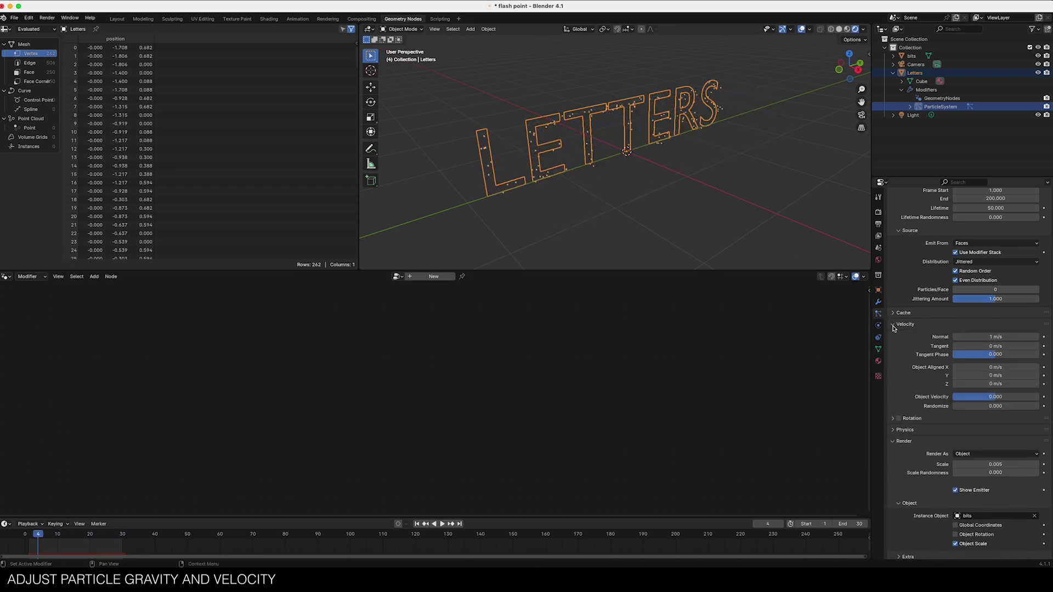
click(962, 337)
text(0)
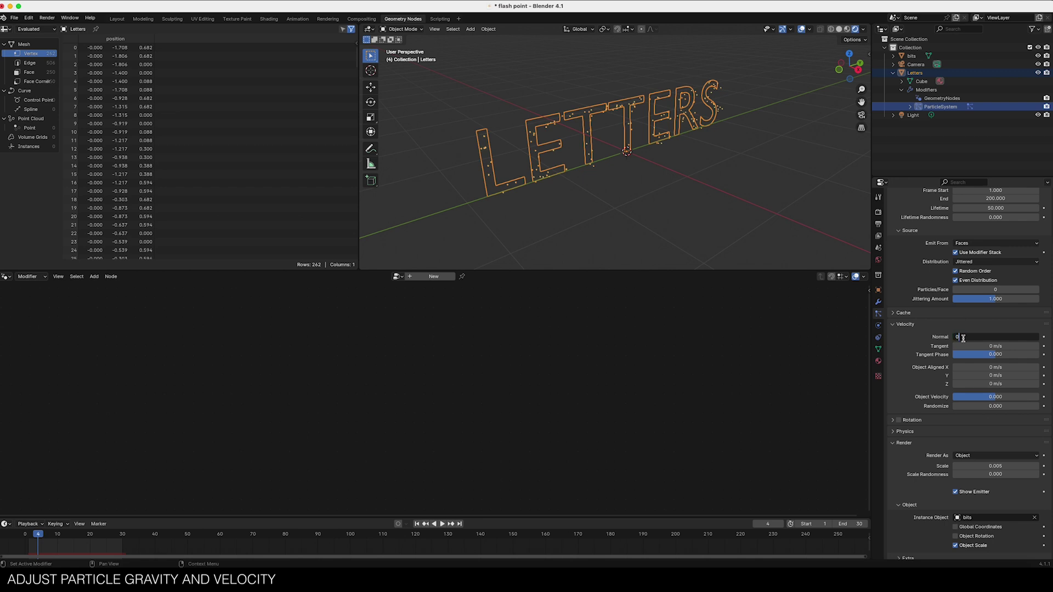
key(Return)
key(space)
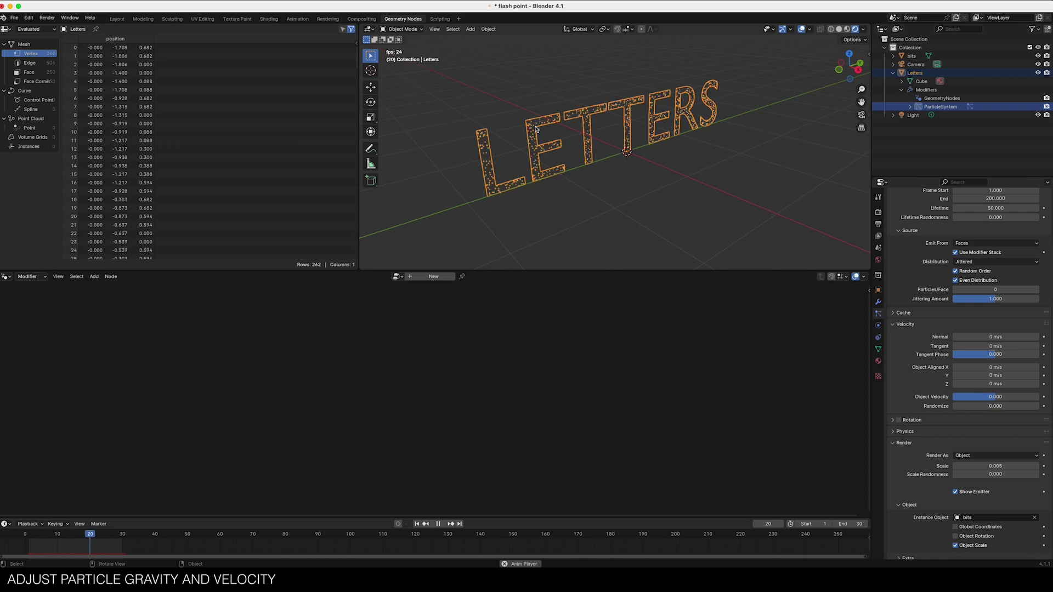
key(space)
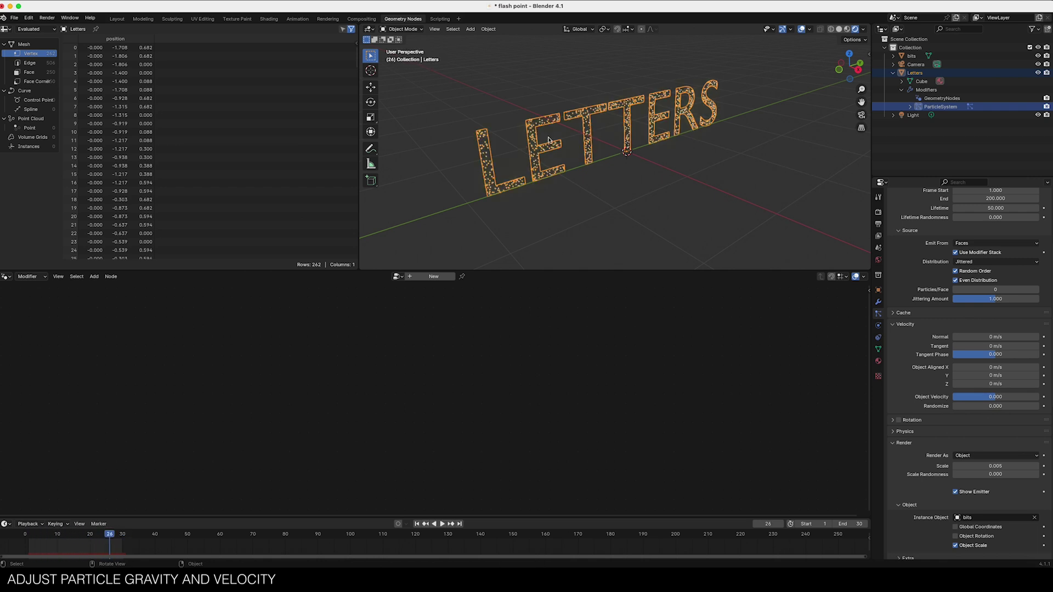
key(super+s)
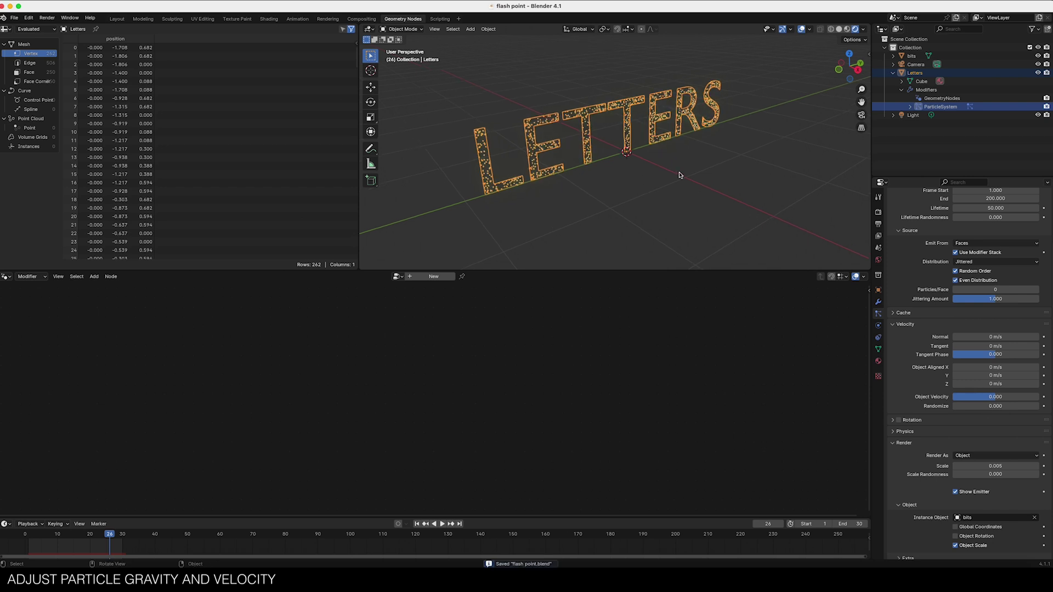
Step: Set the particle emission End frame to 1 and preview the sparks
scroll(964, 266, up, 5)
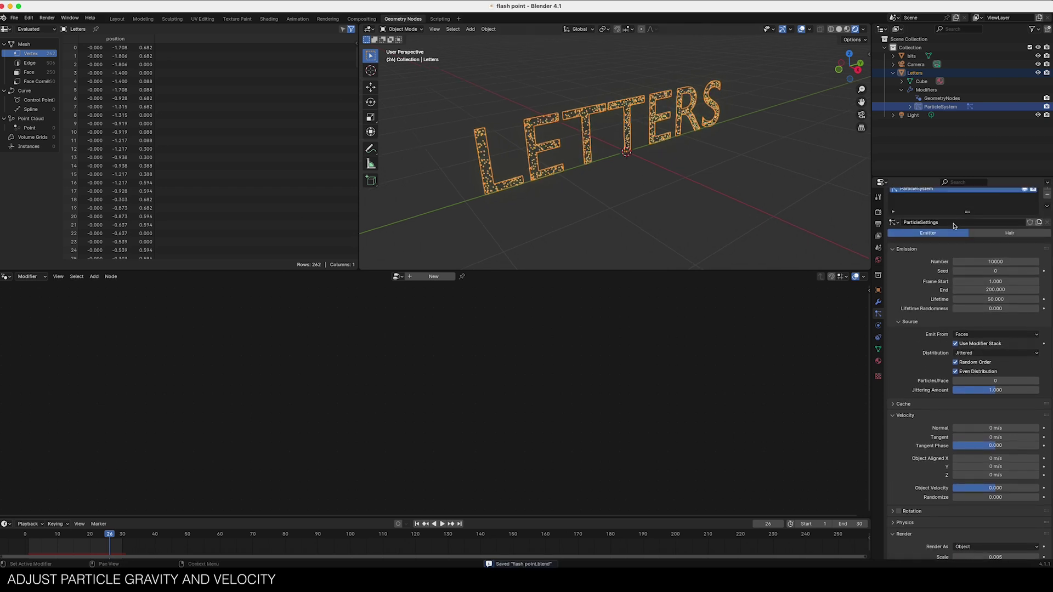
scroll(979, 267, up, 1)
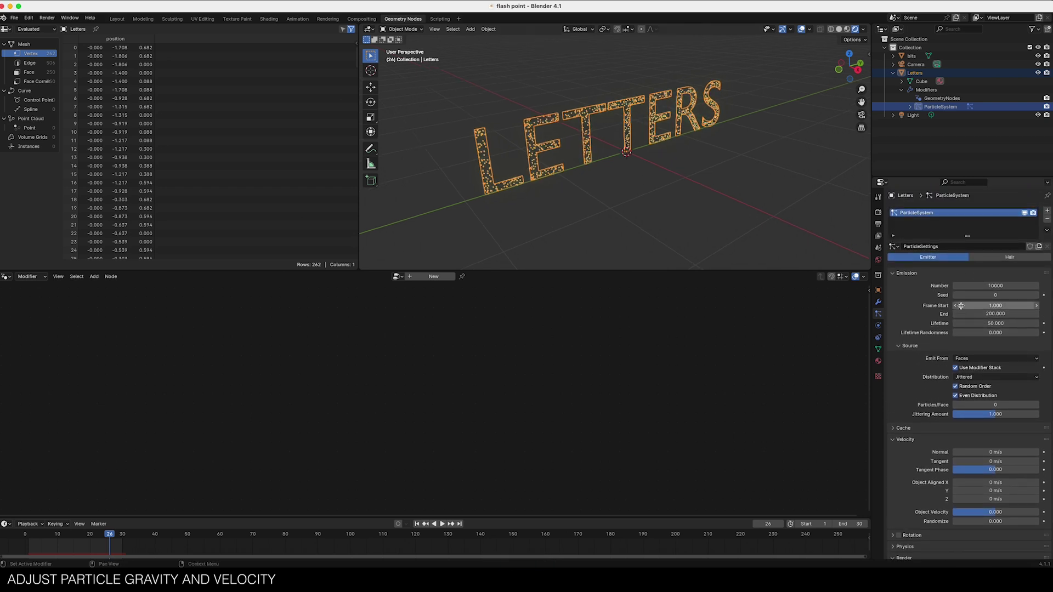
click(965, 313)
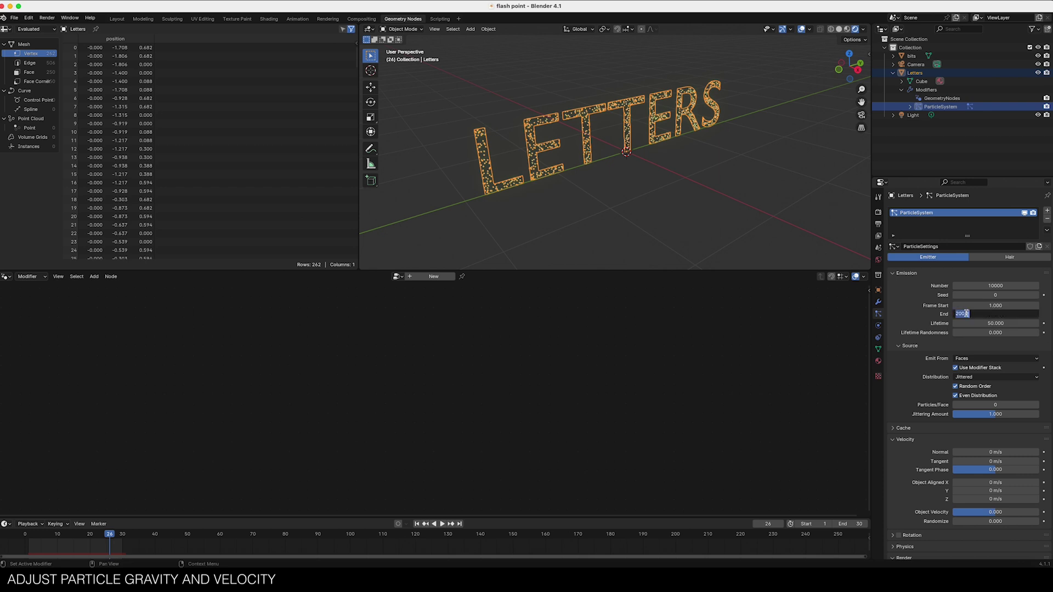
text(1)
key(Return)
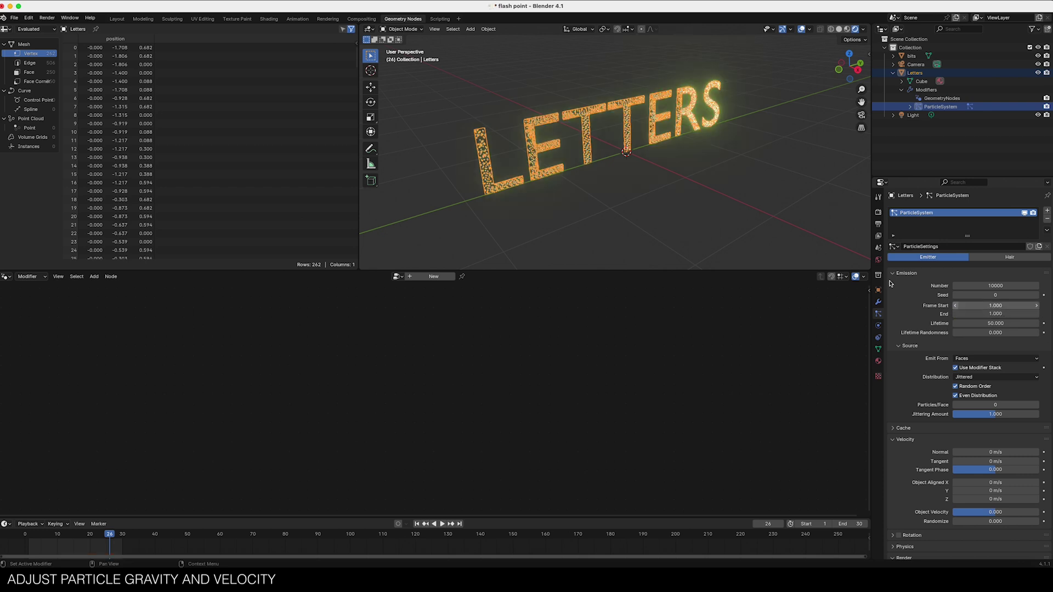
key(space)
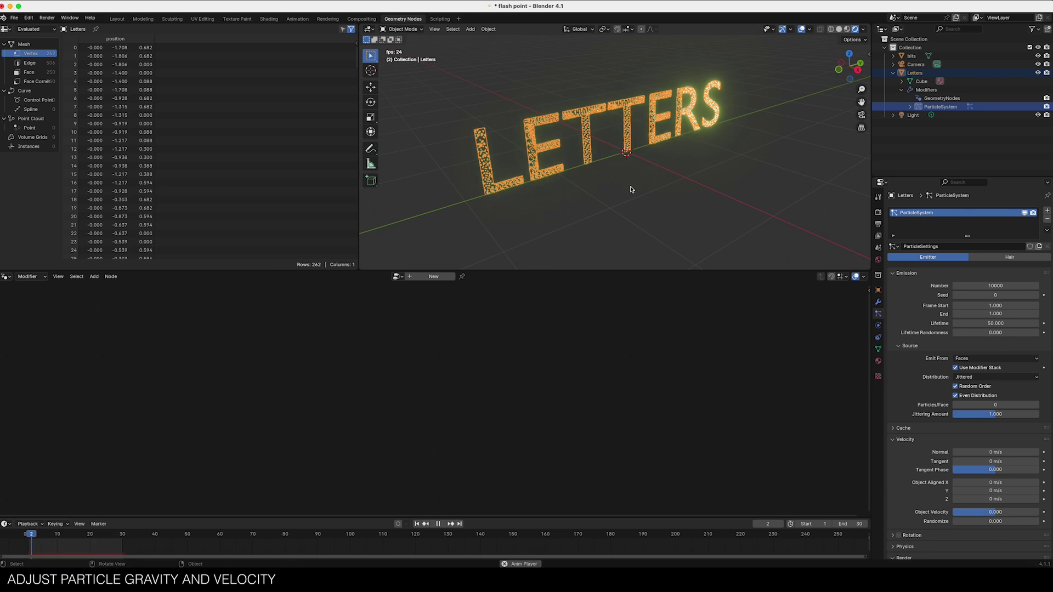
key(space)
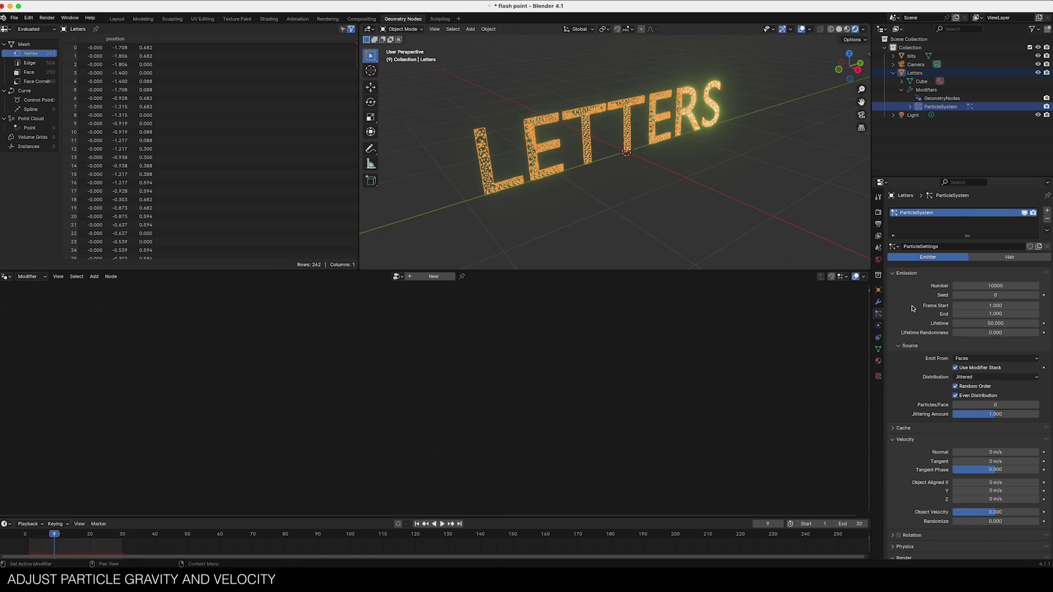
Step: Set the particle Lifetime to 250, check playback, and save the project
click(965, 324)
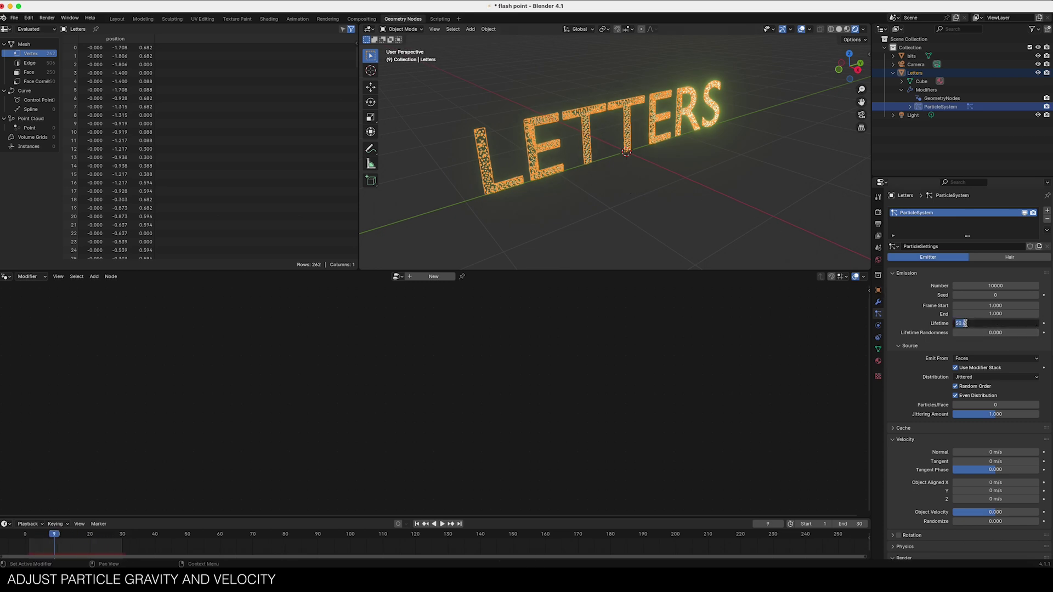
text(250)
key(Return)
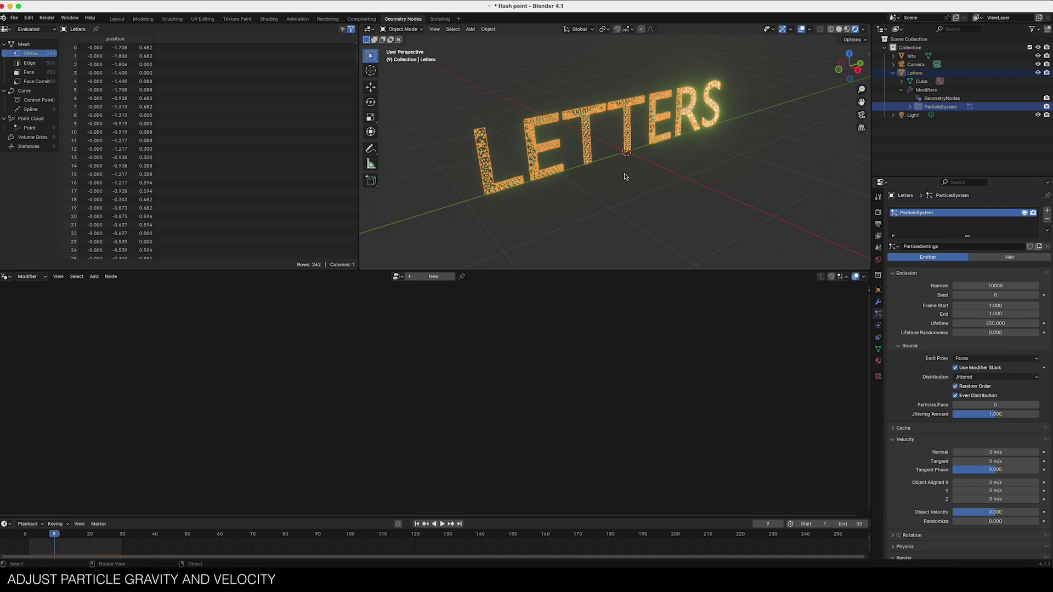
key(space)
key(space)
key(super+s)
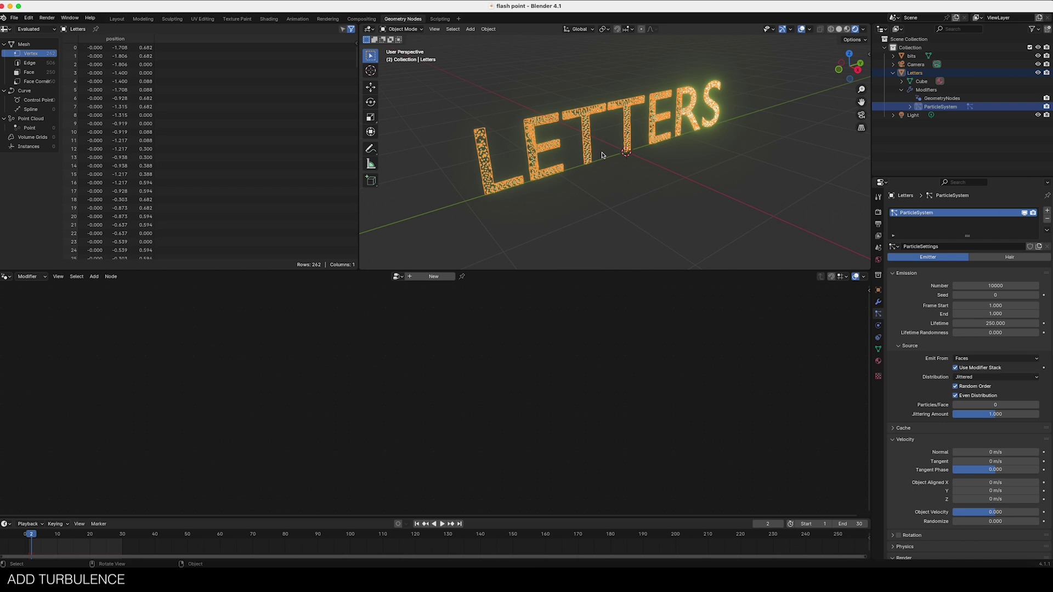
Step: From the top view, add a Turbulence force field to the scene
key(KP_7)
scroll(601, 155, down, 3)
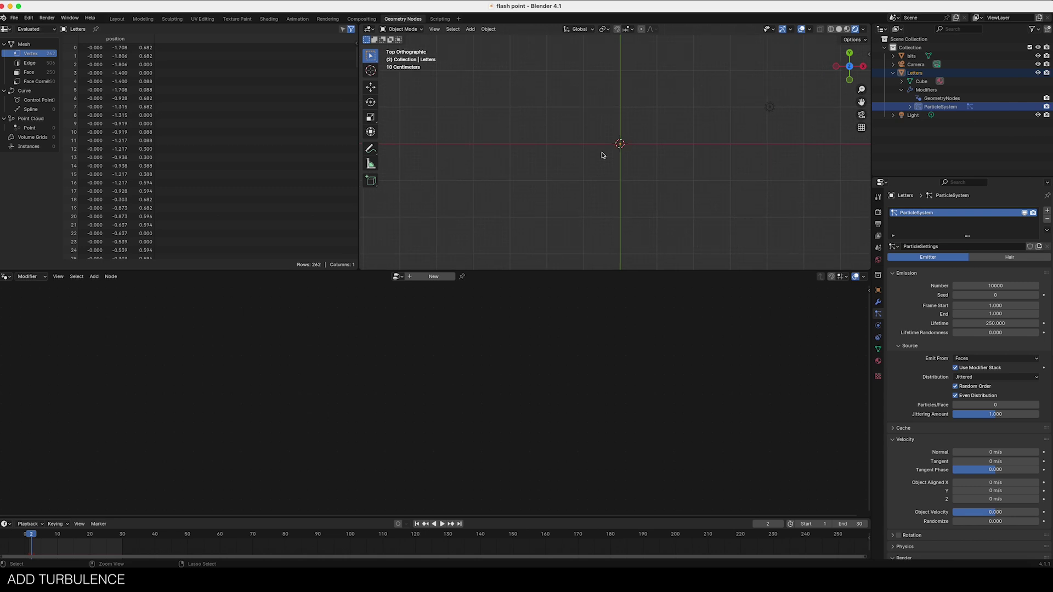
key(shift+a)
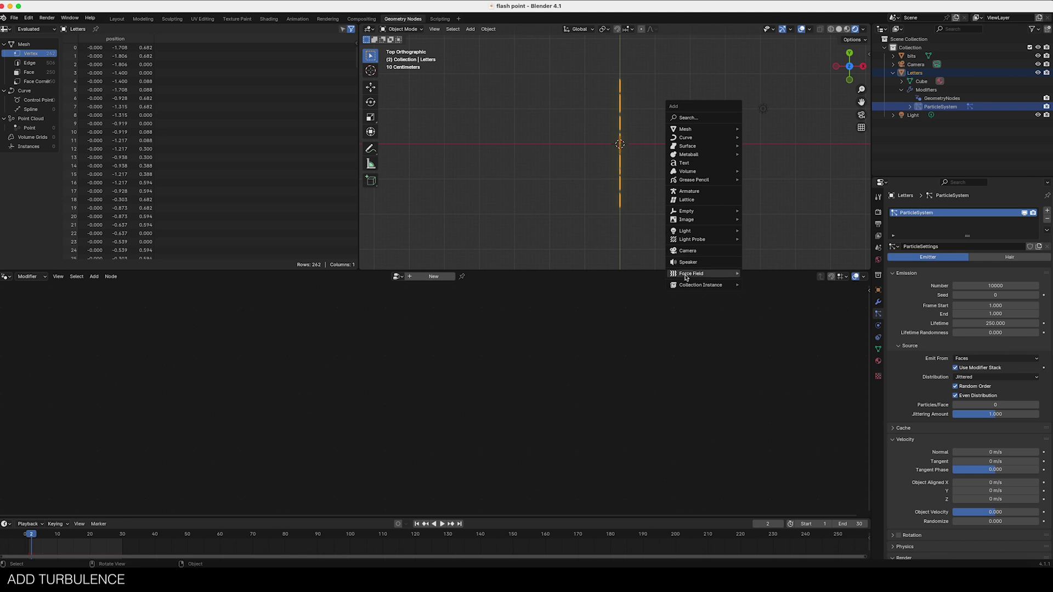
mouse_move(697, 273)
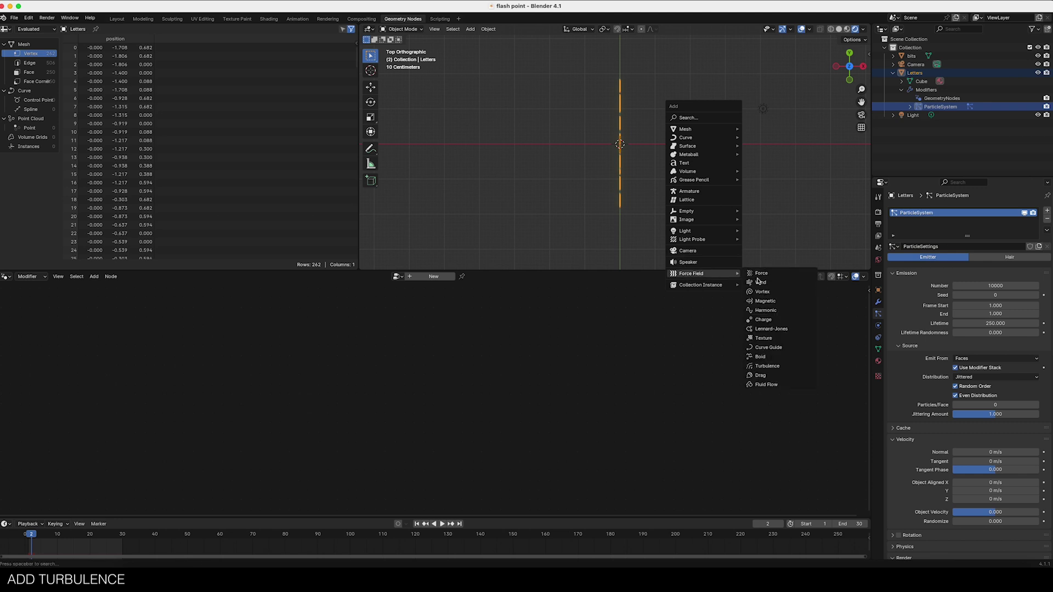
click(756, 366)
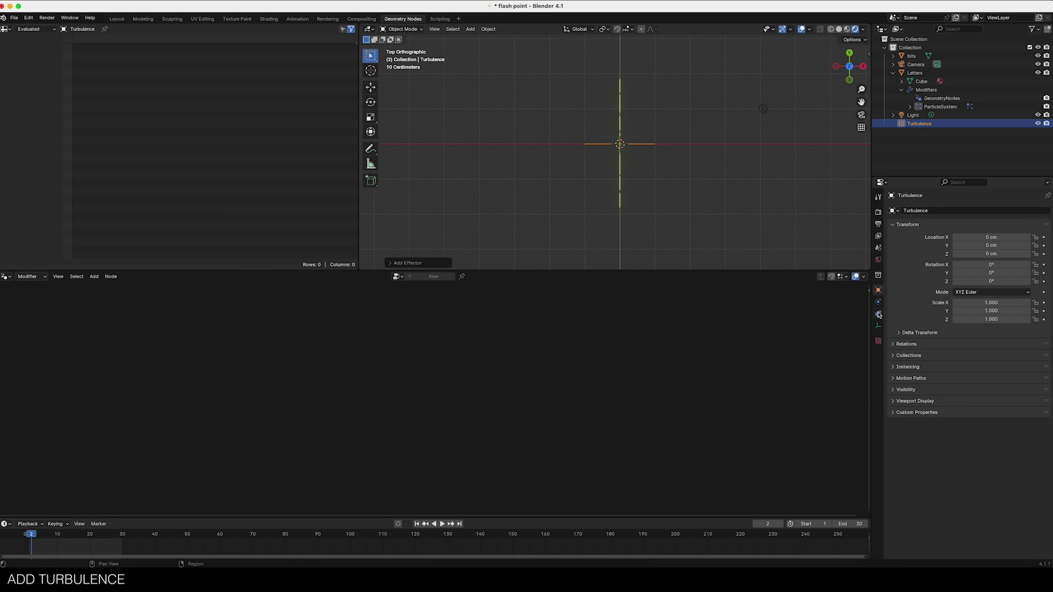
Step: Set the Turbulence force field's Strength to 5 in Physics properties
click(879, 303)
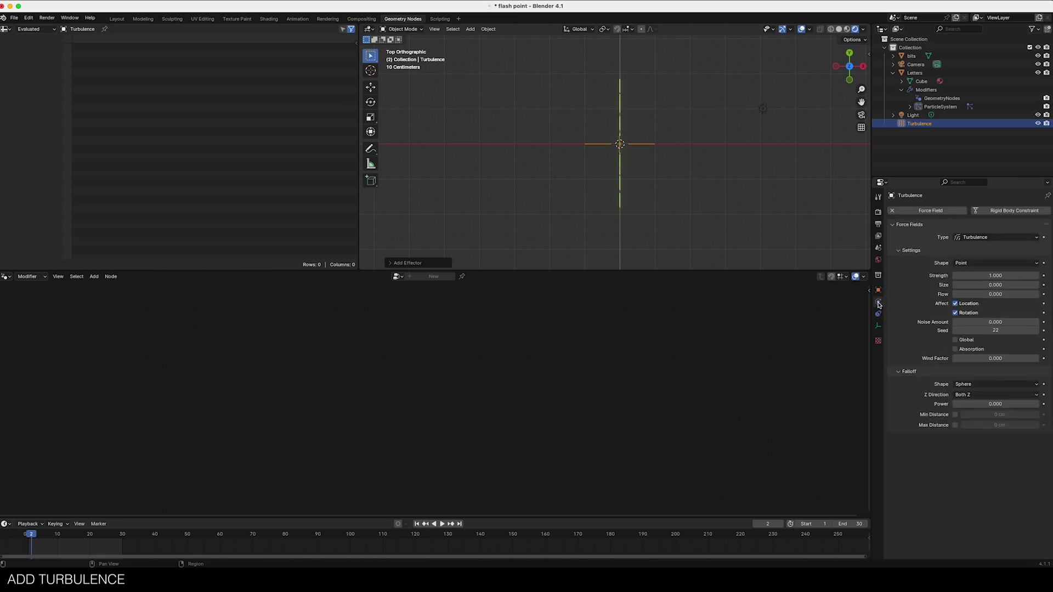
click(964, 275)
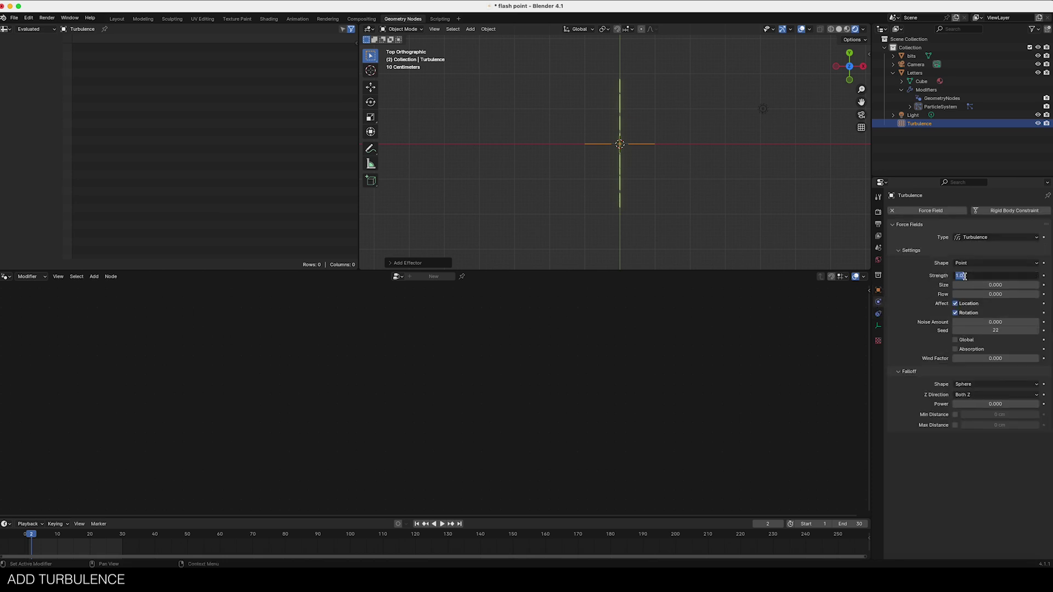
key(Return)
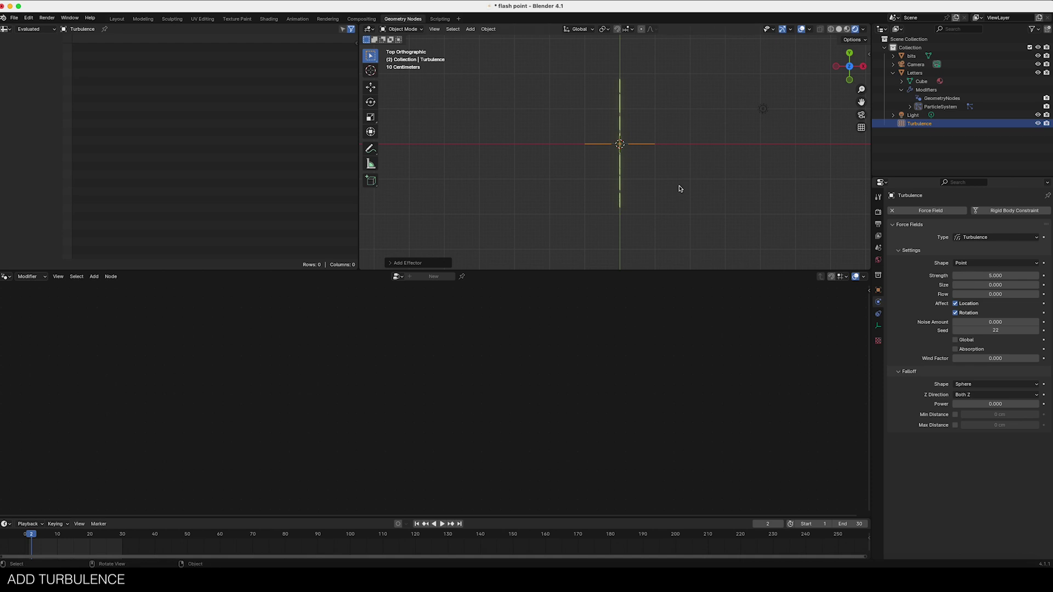
Step: Orbit to a tilted view and play the animation to inspect the scattered particles
middle_drag(672, 181, 604, 181)
key(space)
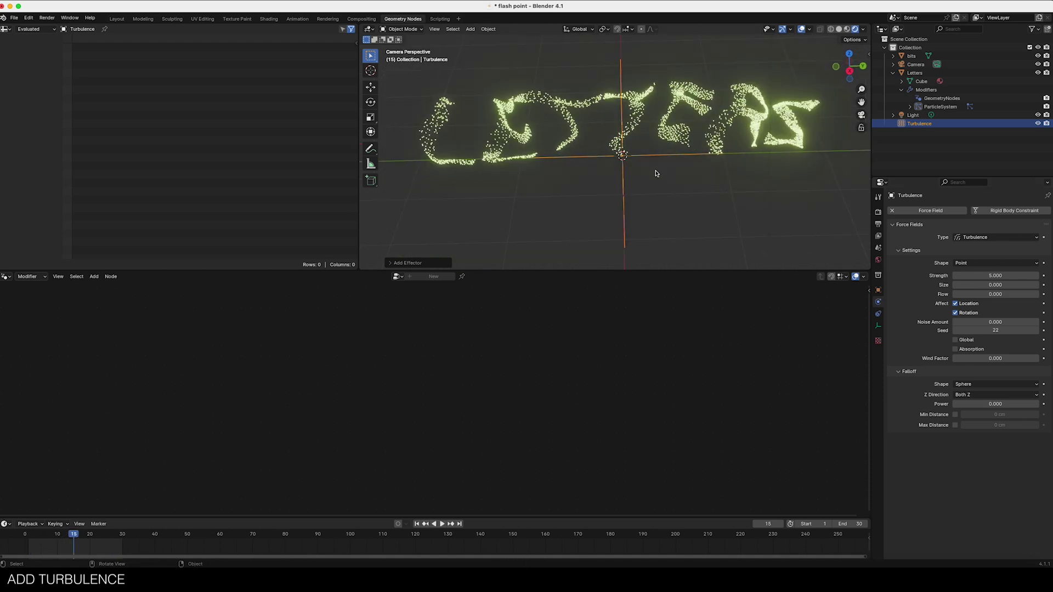
key(space)
key(space)
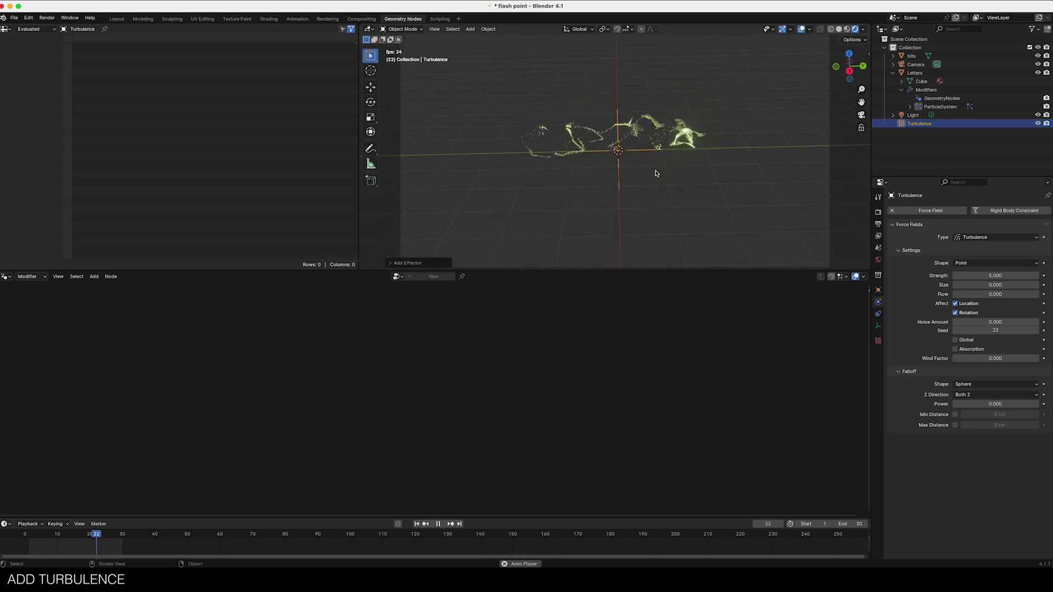
key(space)
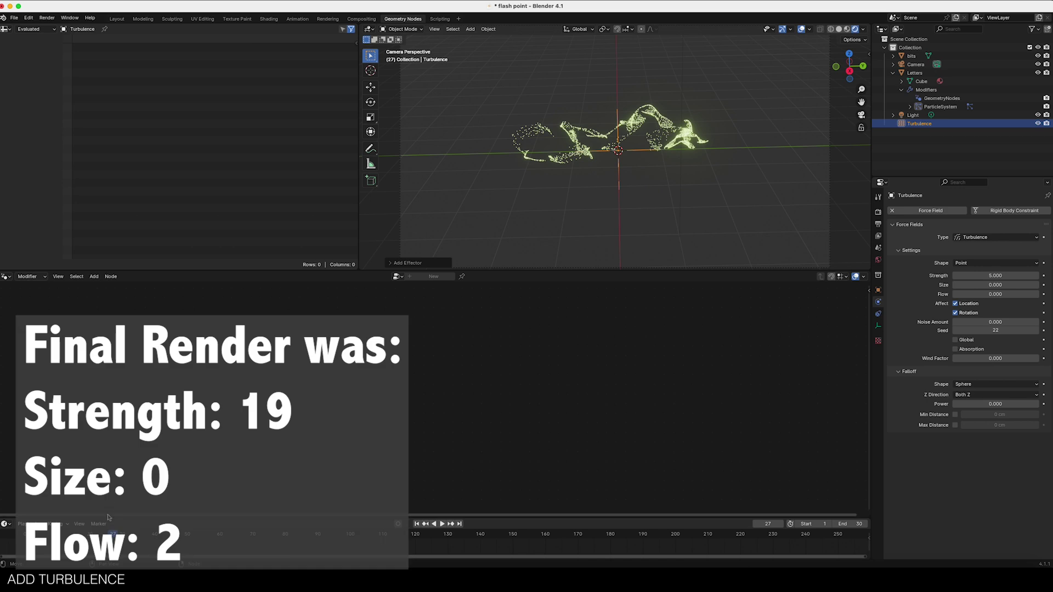
Step: Set the timeline End frame to 120 and play the longer animation
click(848, 525)
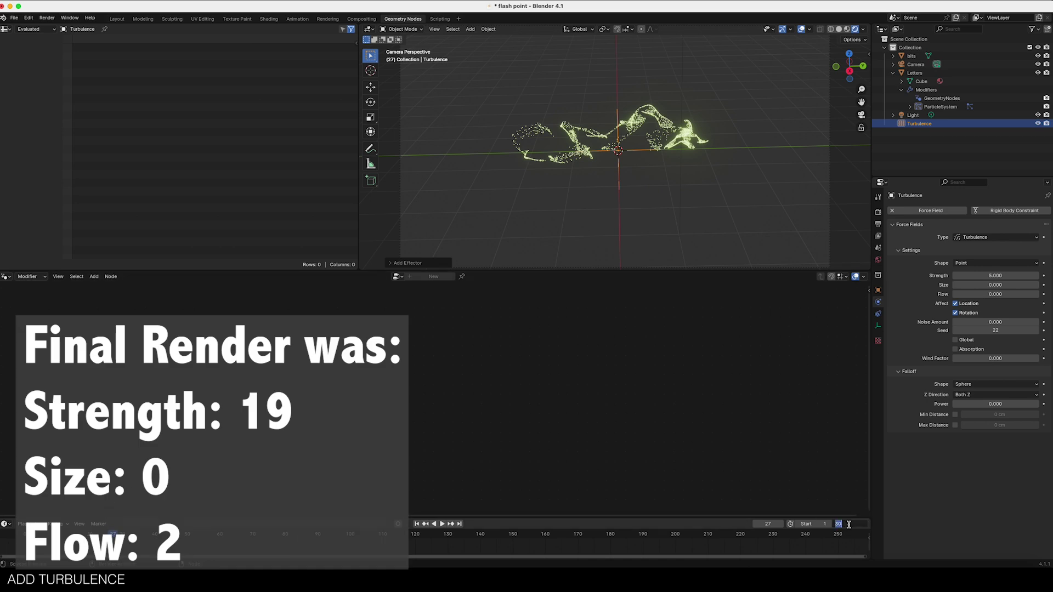
text(120)
key(Return)
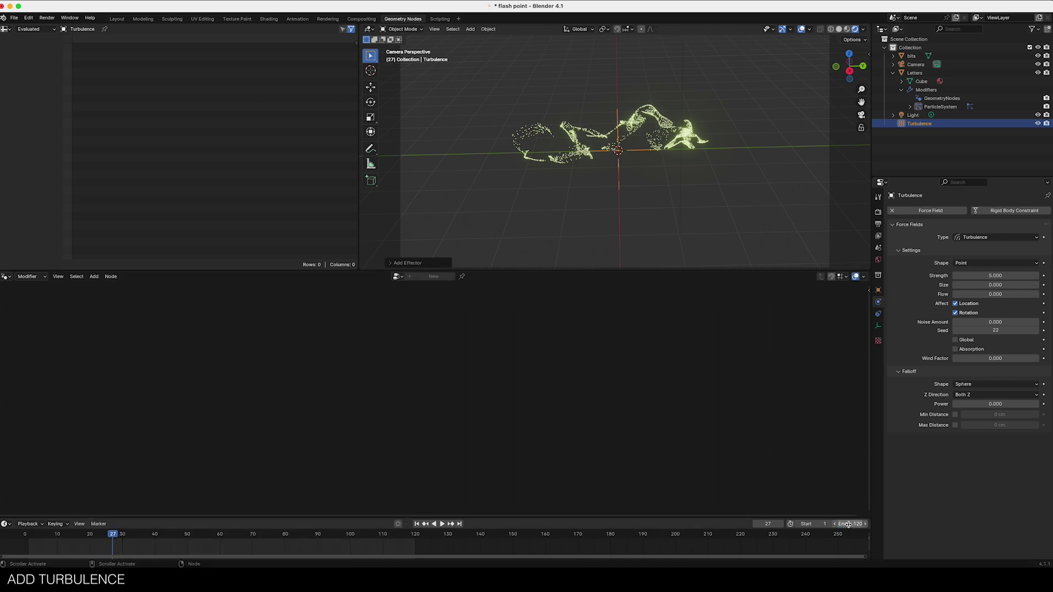
key(space)
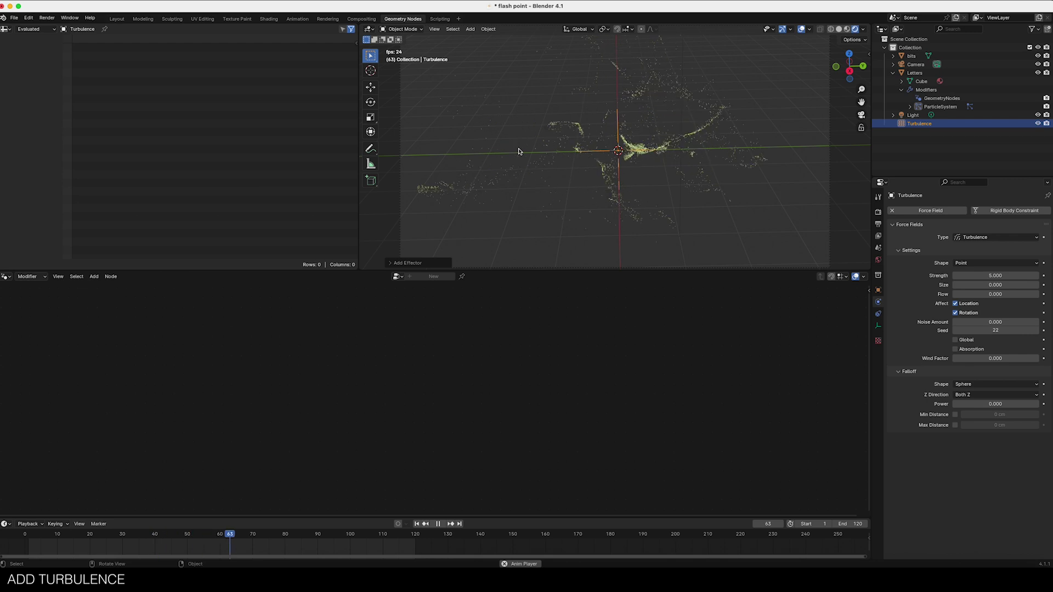
key(space)
key(space)
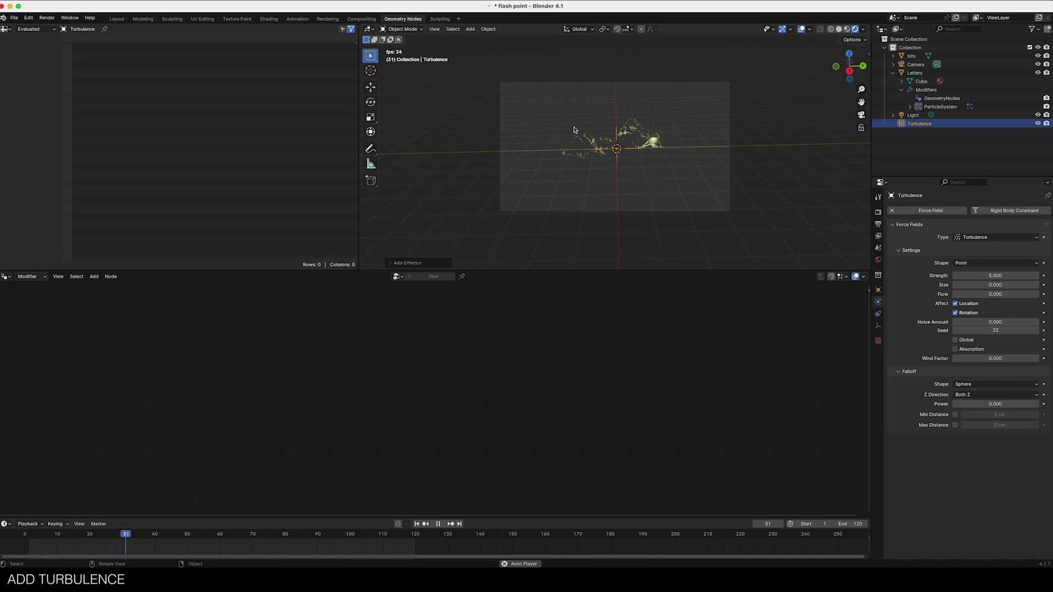
Step: Review the playback around frame 71 and save the project
key(space)
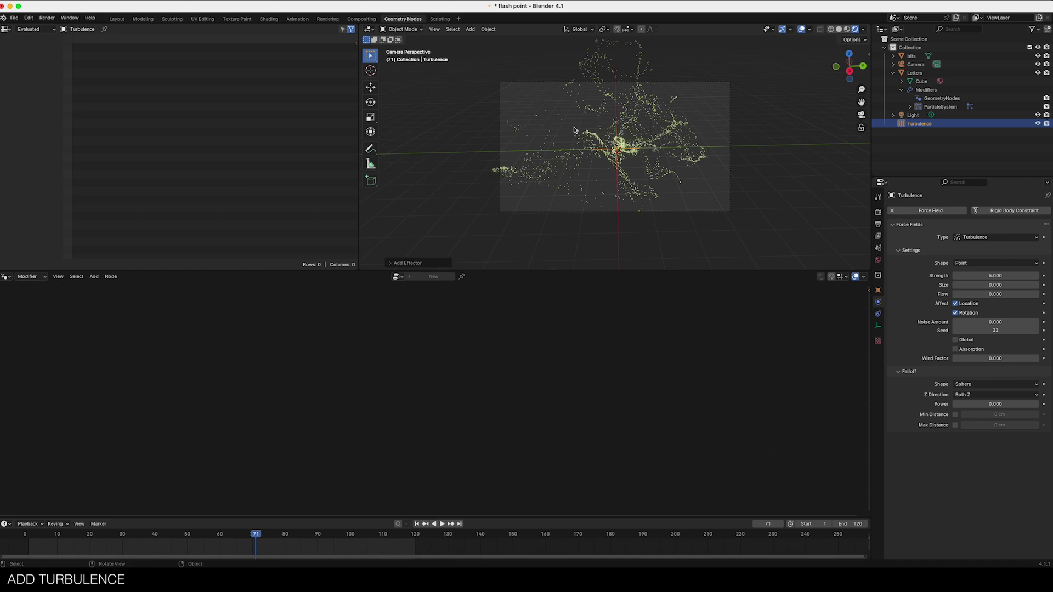
key(space)
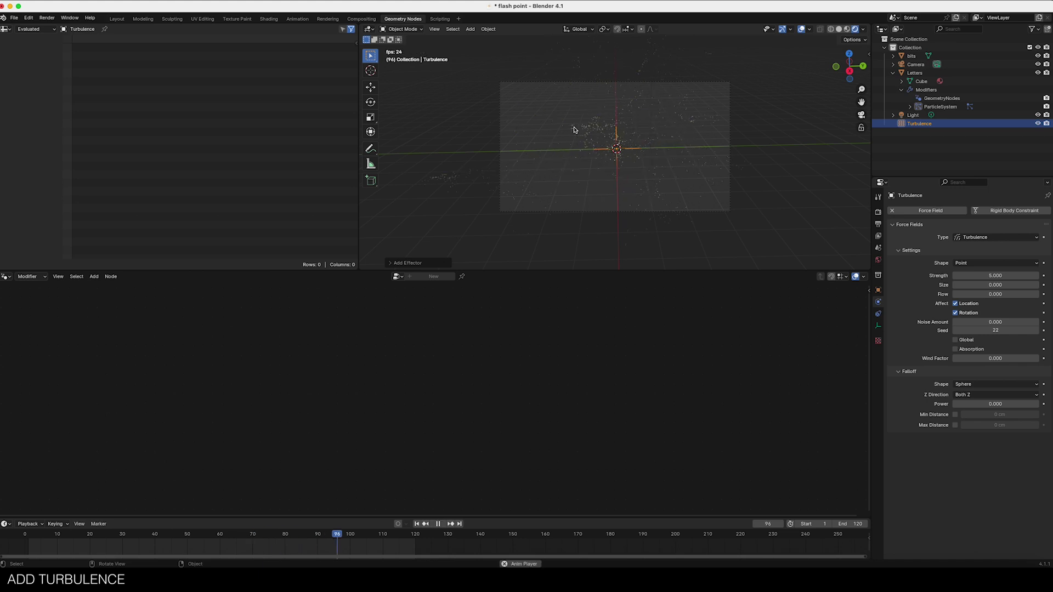
key(space)
key(space)
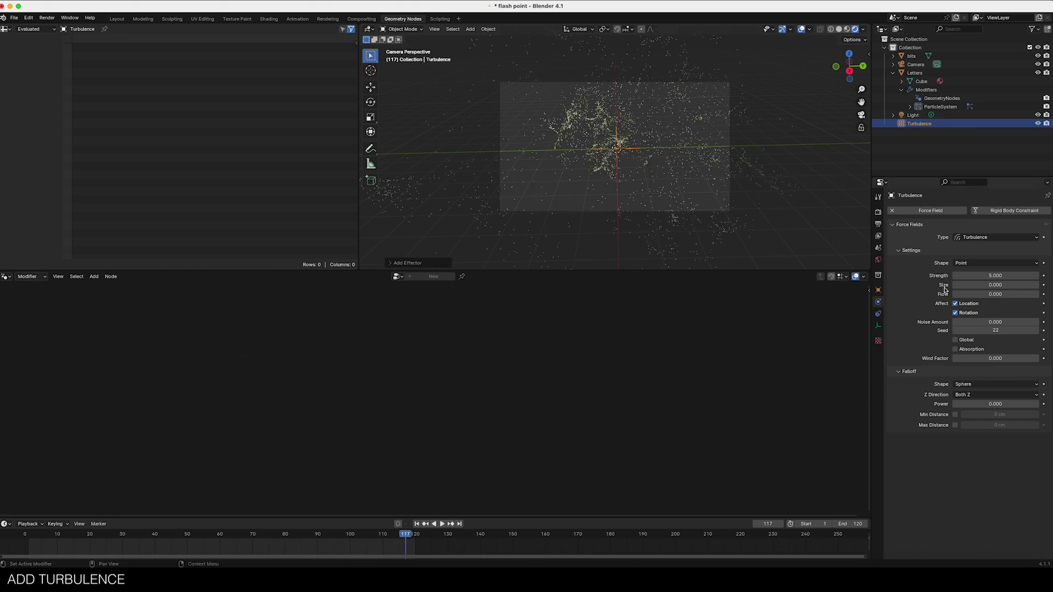
key(BackSpace)
key(space)
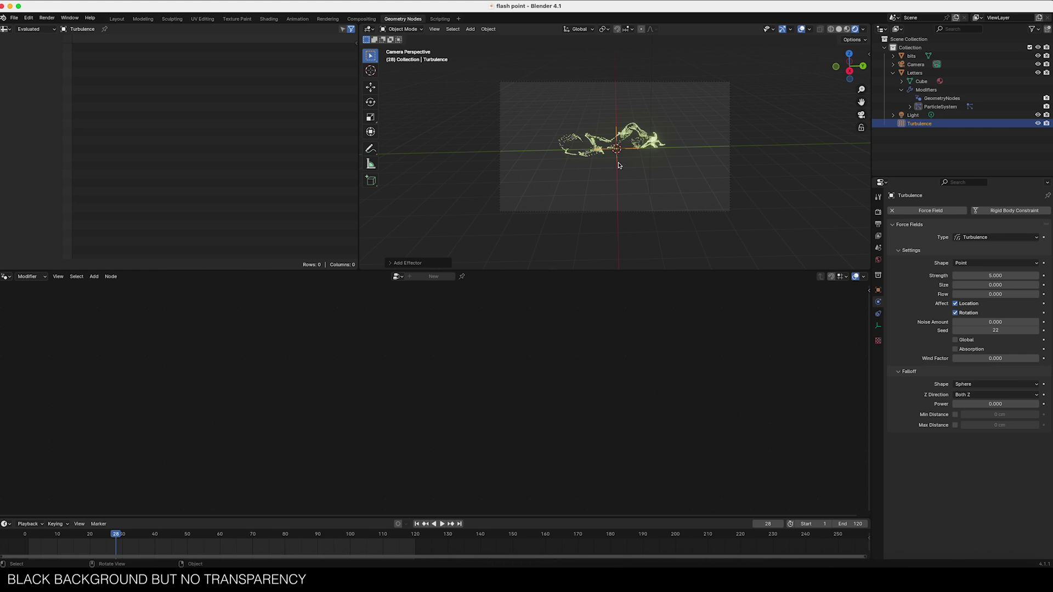
Step: In top view, move the camera slightly farther out along X
key(KP_7)
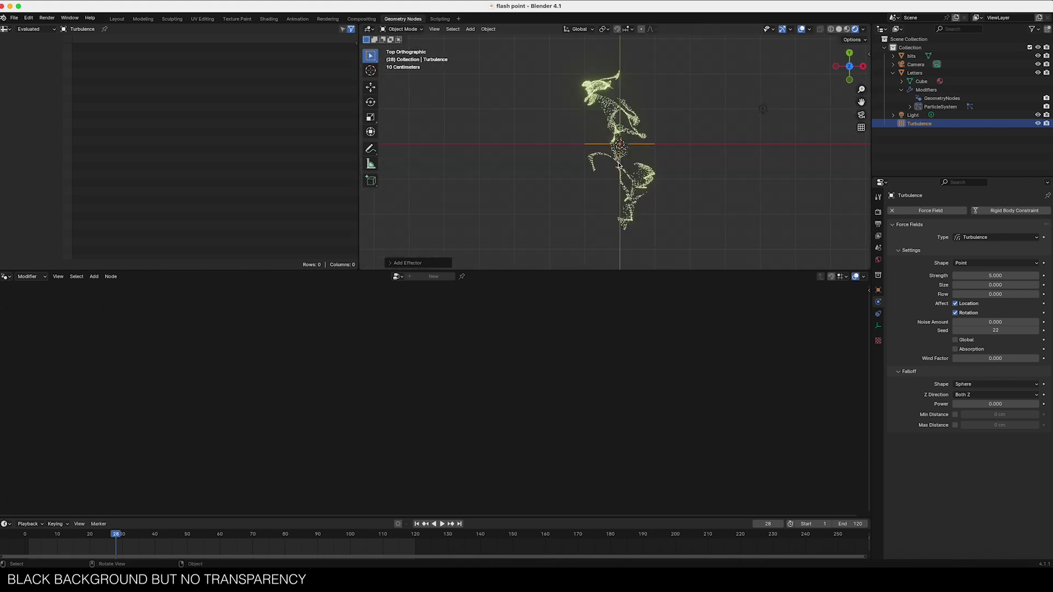
ctrl+middle_drag(618, 164, 643, 165)
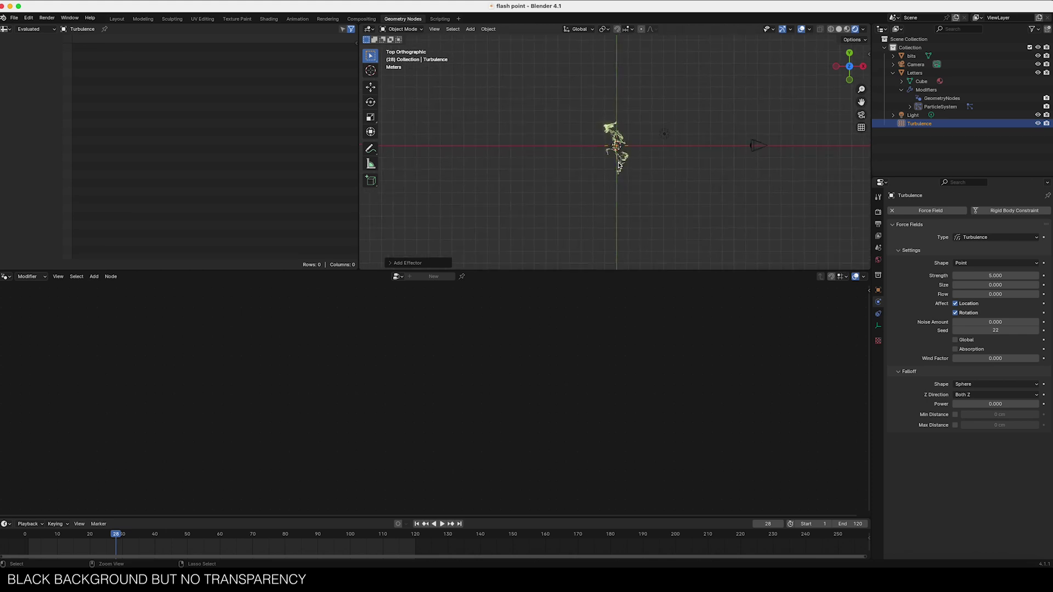
click(753, 147)
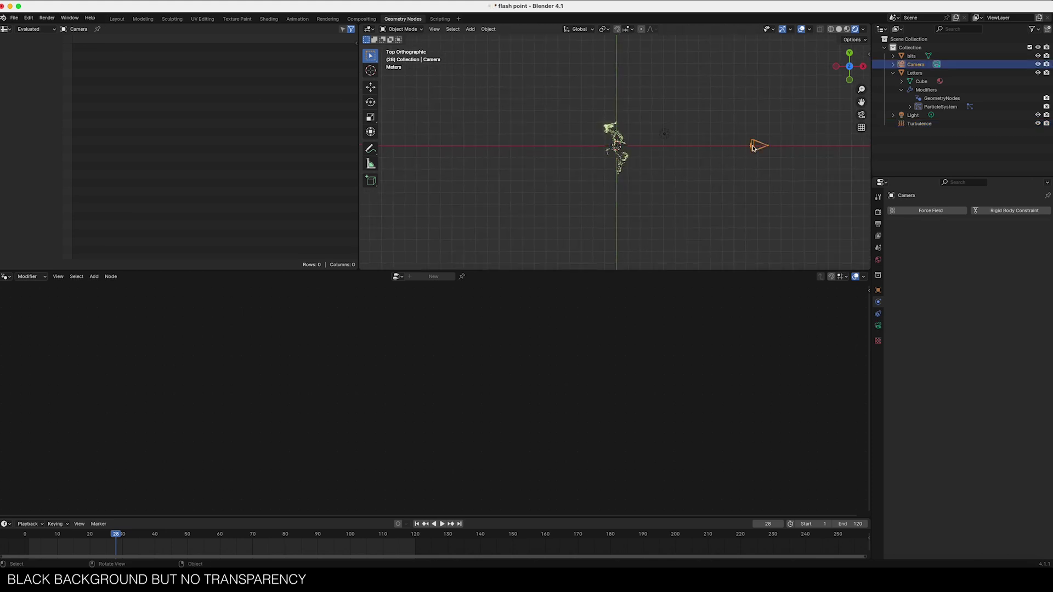
key(g)
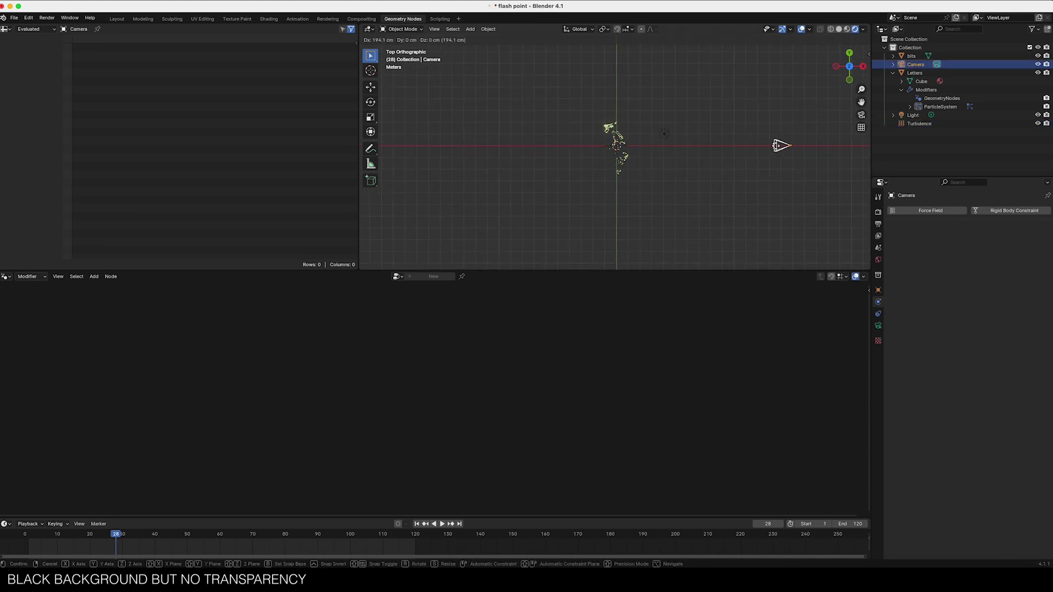
click(781, 146)
Step: Keyframe the camera's location at frame 1 from the N panel
drag(37, 533, 28, 534)
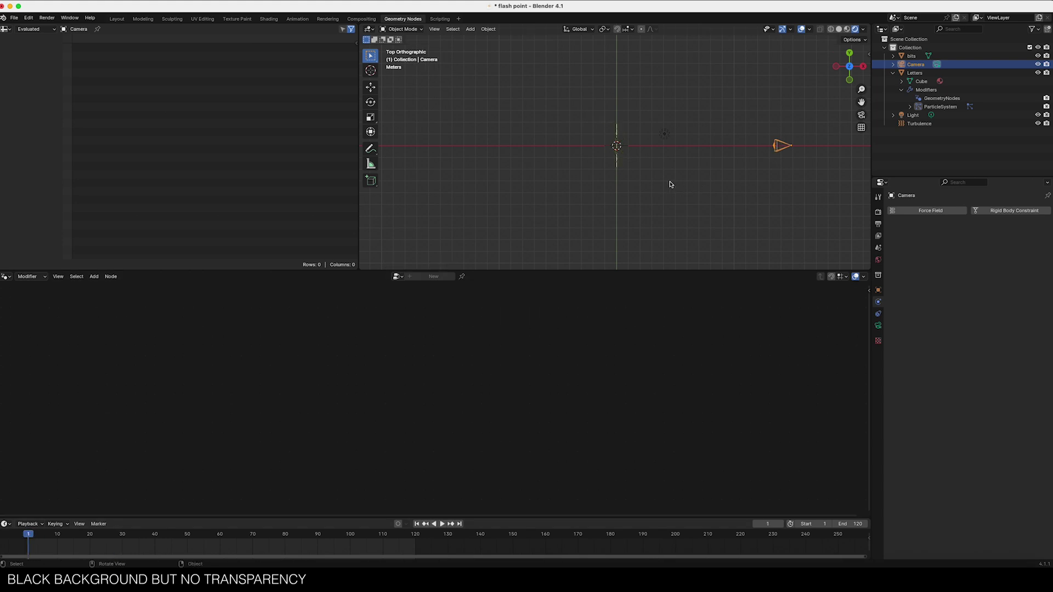
key(n)
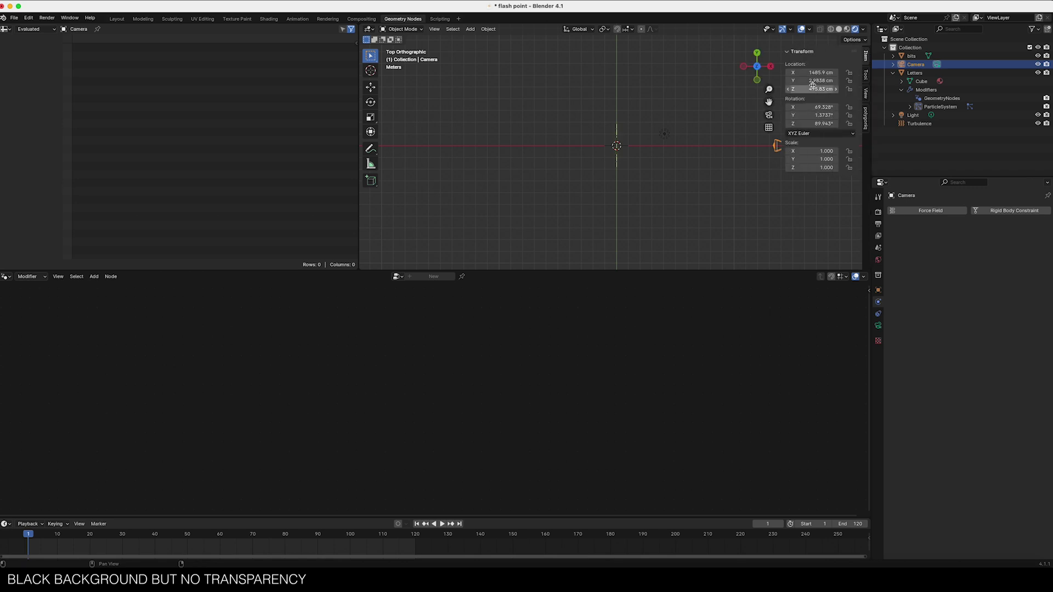
key(i)
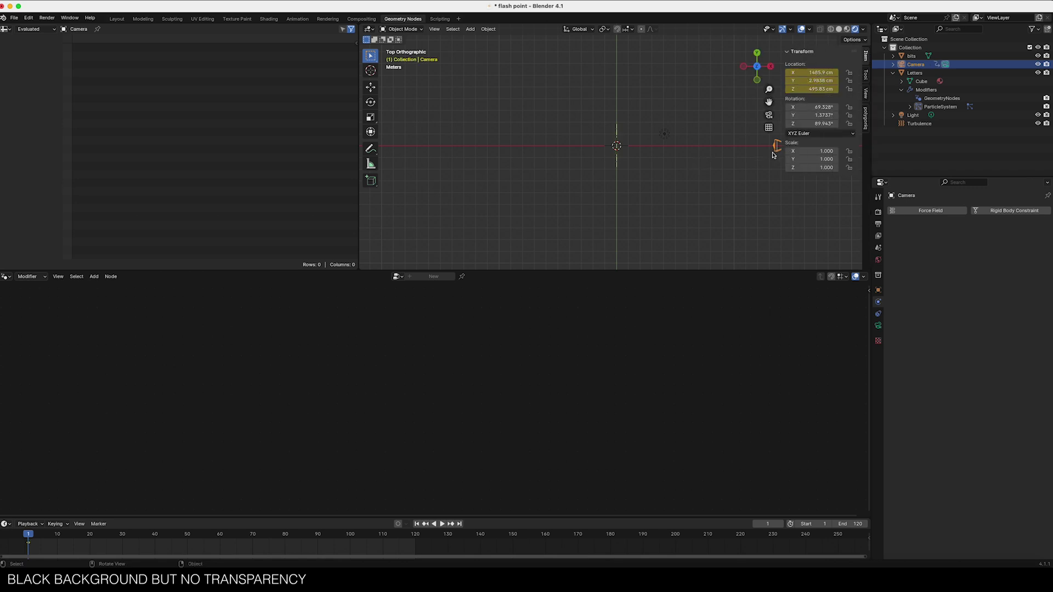
scroll(732, 161, down, 3)
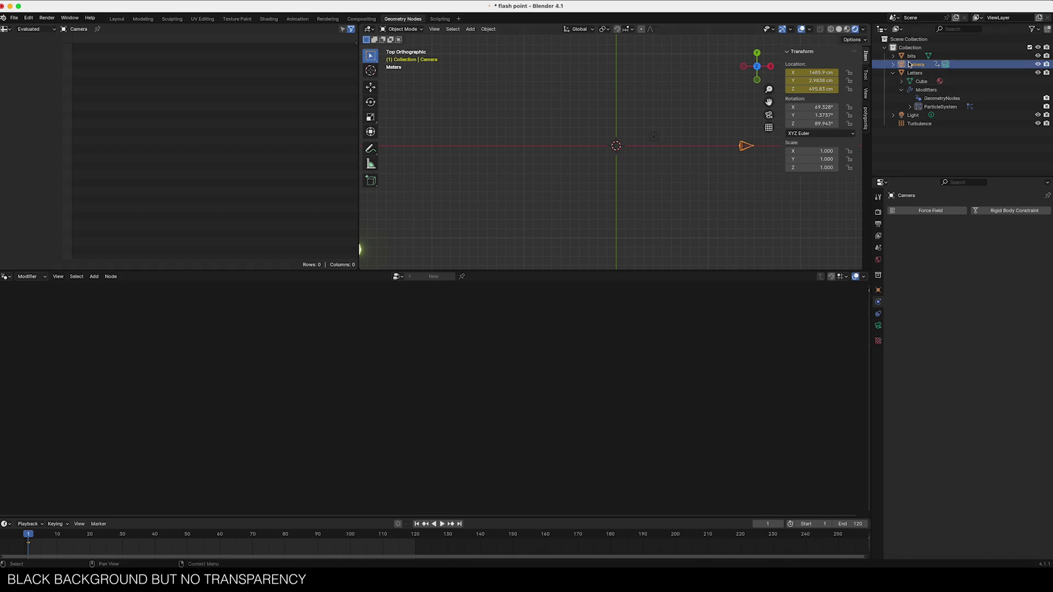
Step: Add a Track To constraint on the camera targeting Letters, then test-move the camera
click(878, 313)
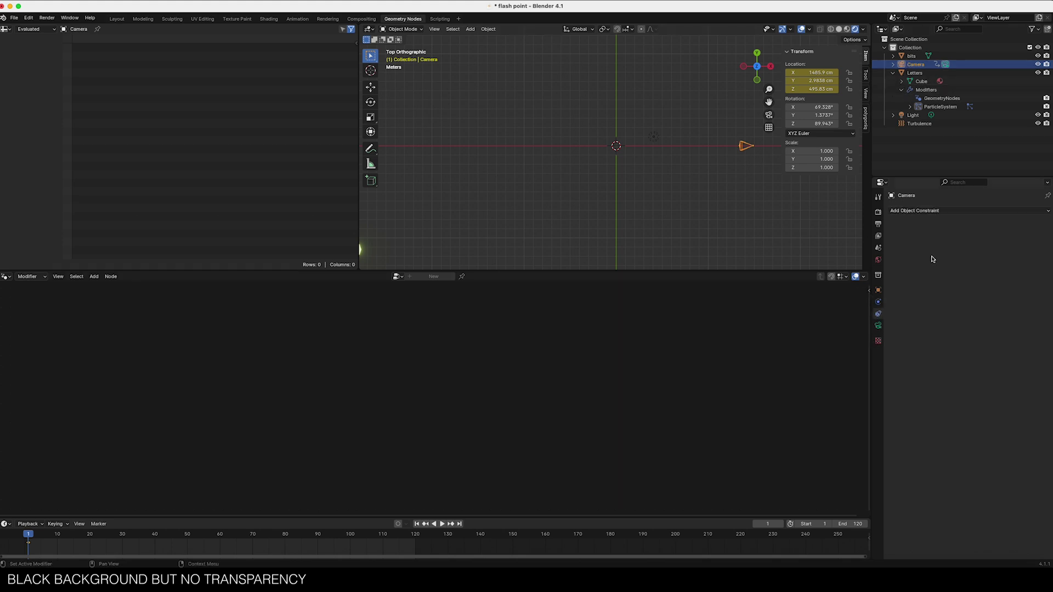
click(931, 211)
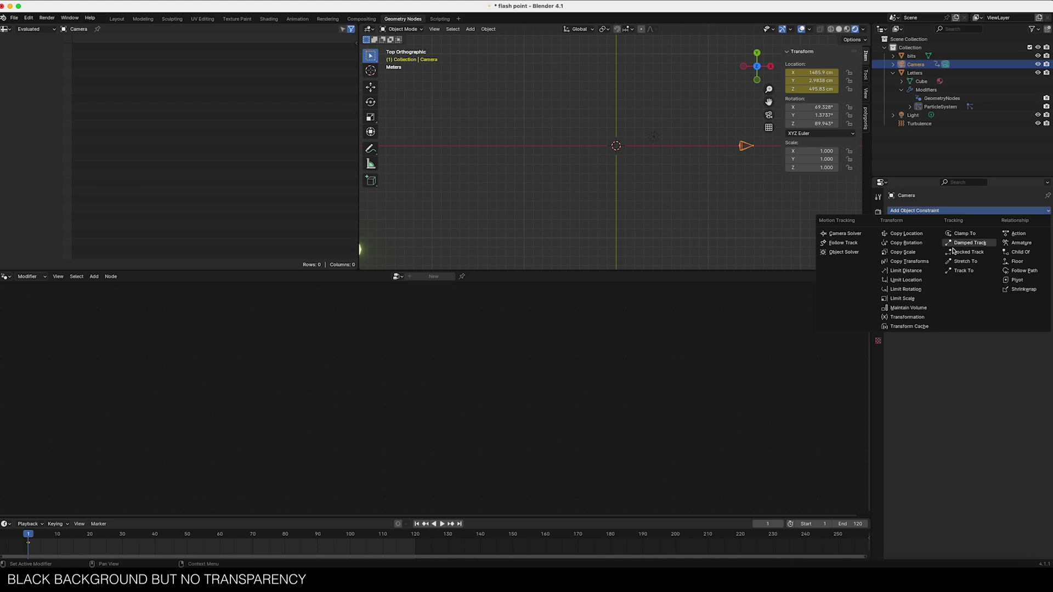
click(957, 270)
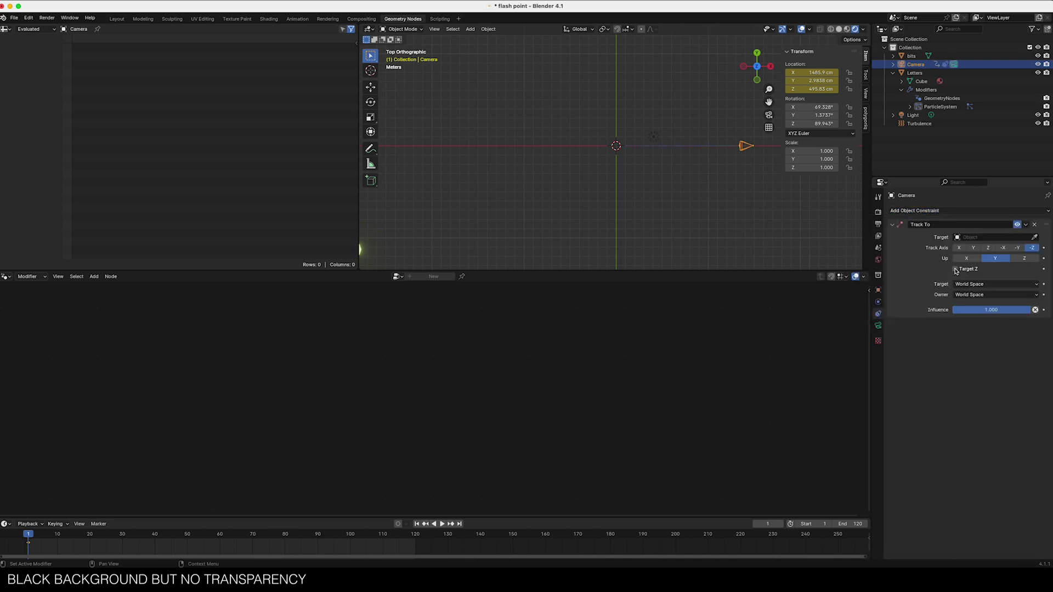
click(957, 237)
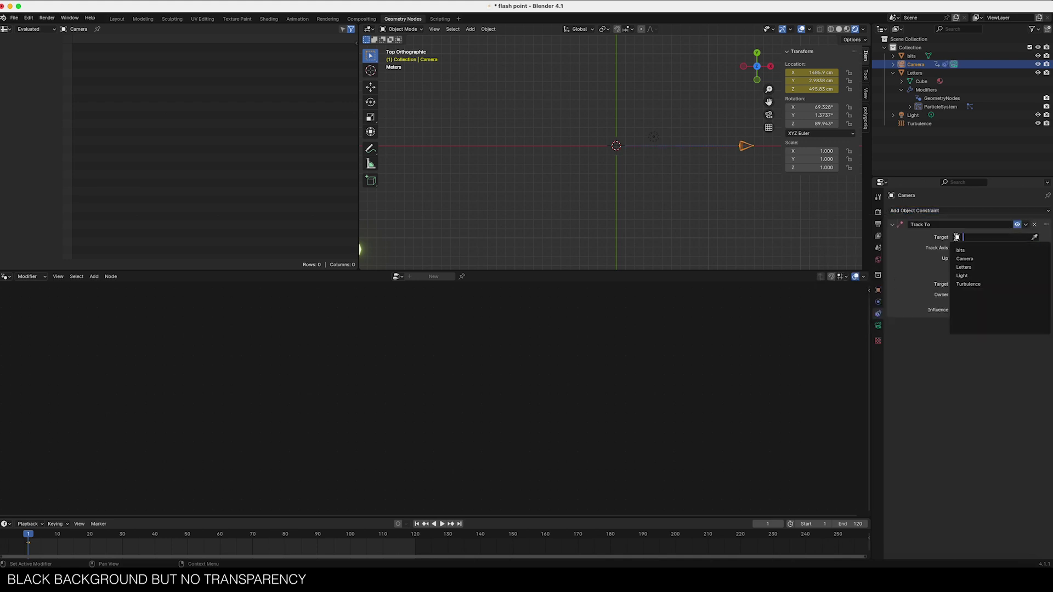
click(959, 267)
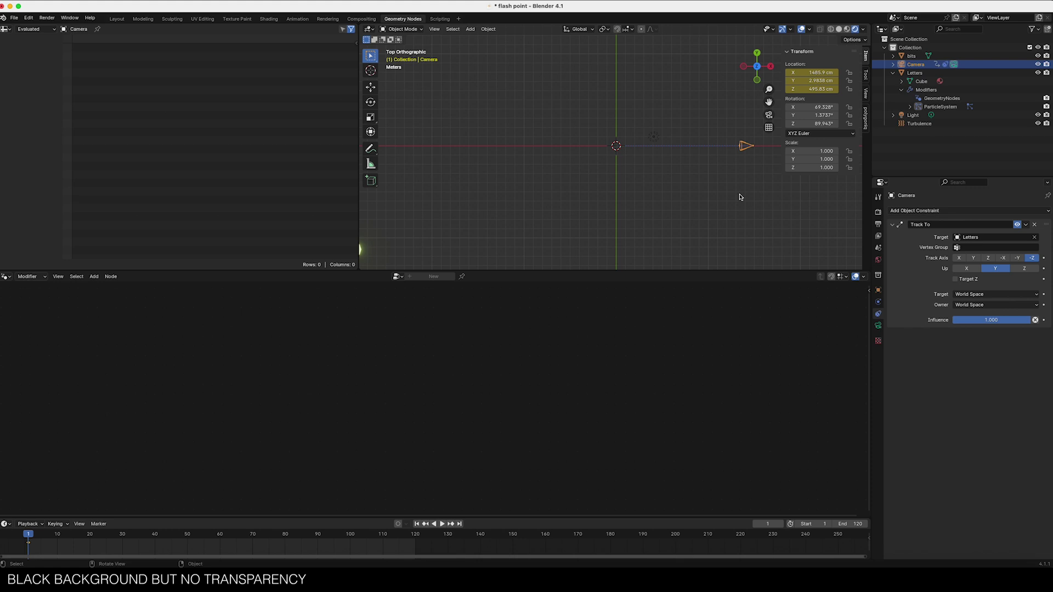
key(g)
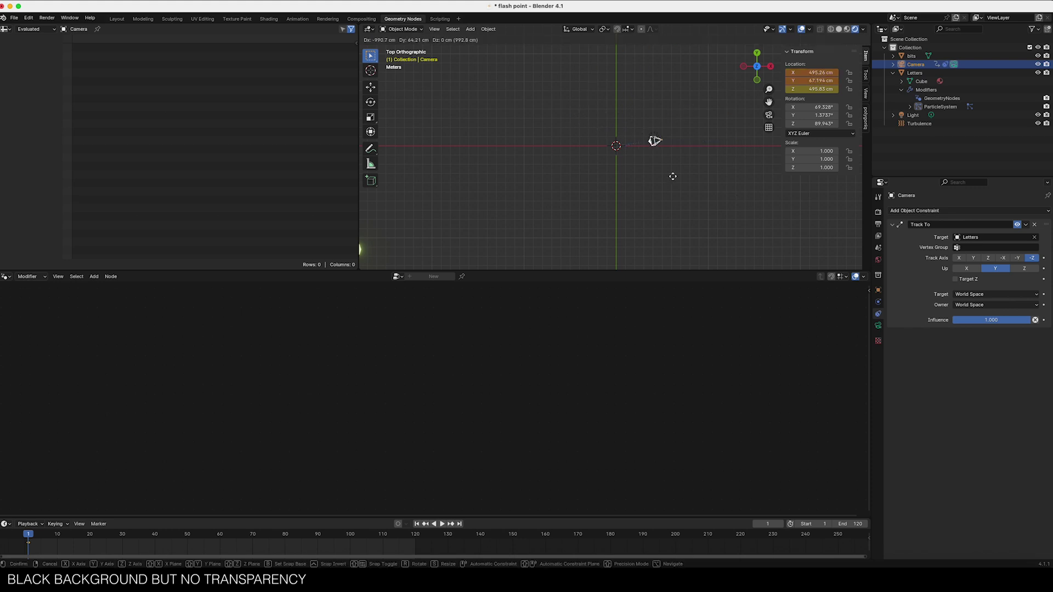
click(752, 185)
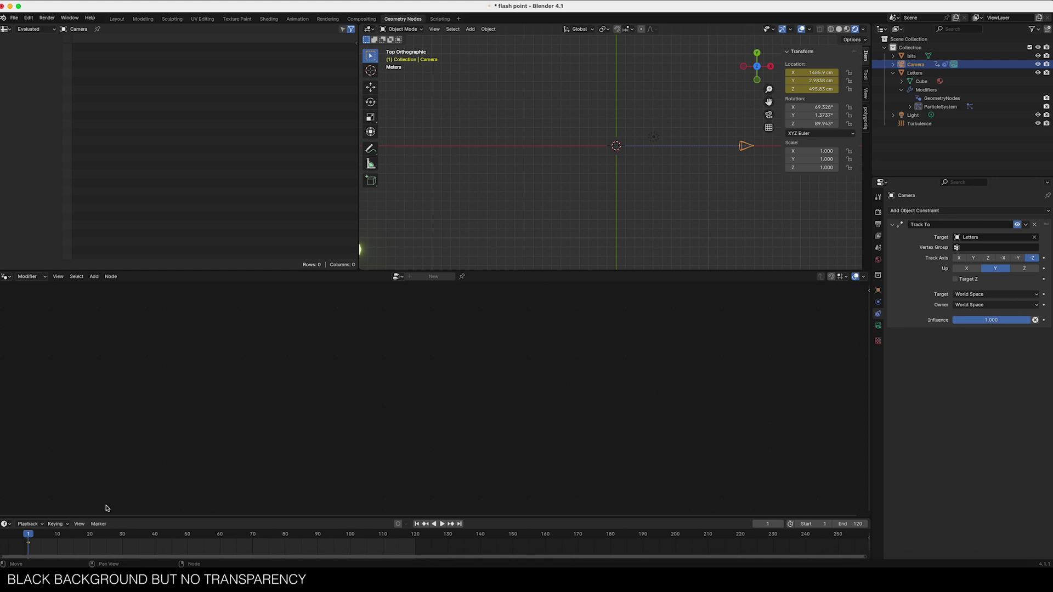
Step: Keyframe camera location at frame 30, then move it and keyframe again at frame 90
click(122, 538)
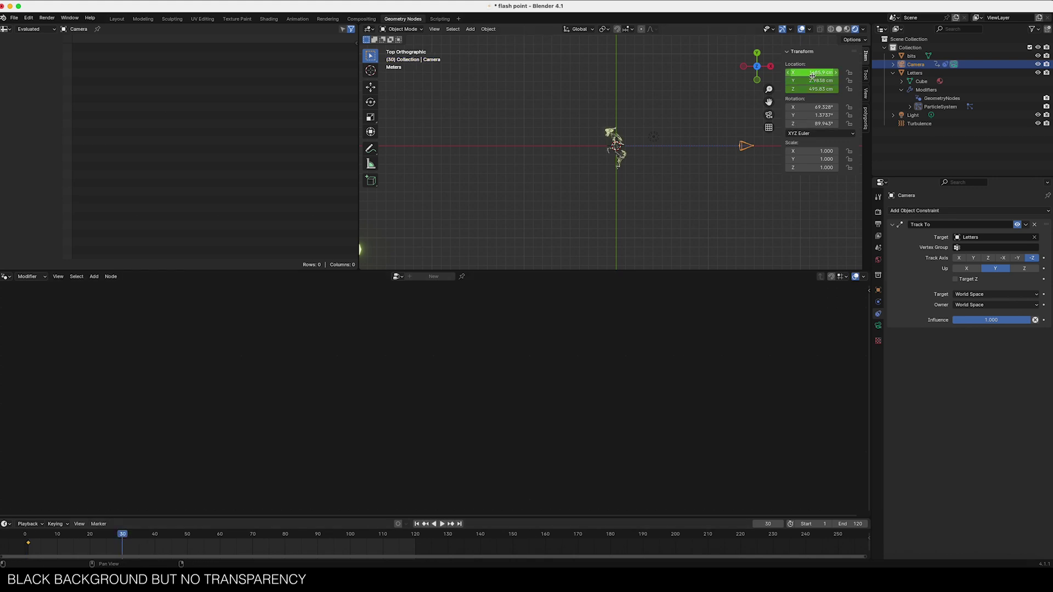
key(i)
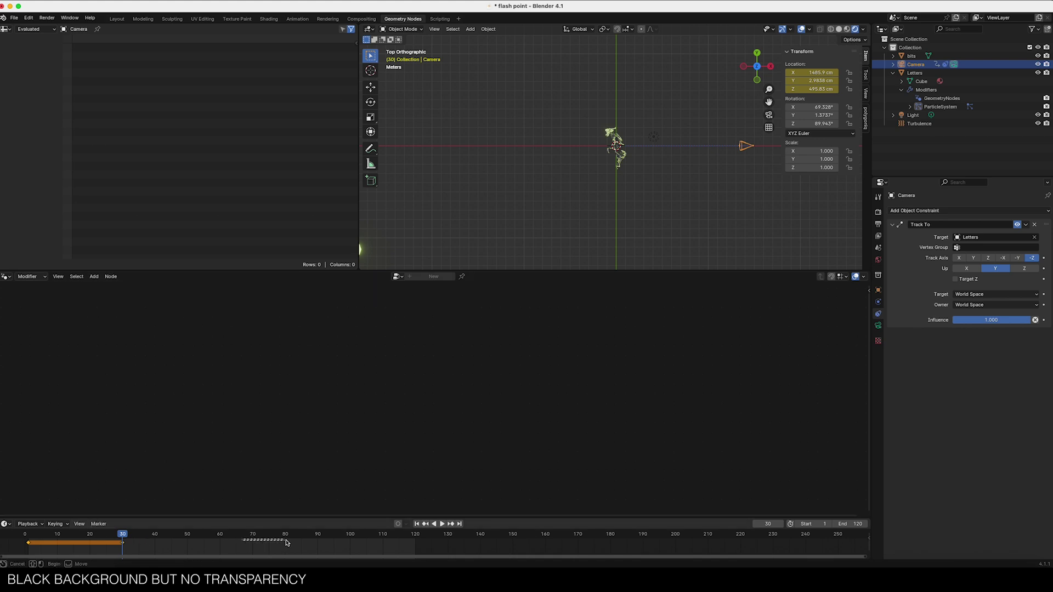
drag(291, 542, 317, 540)
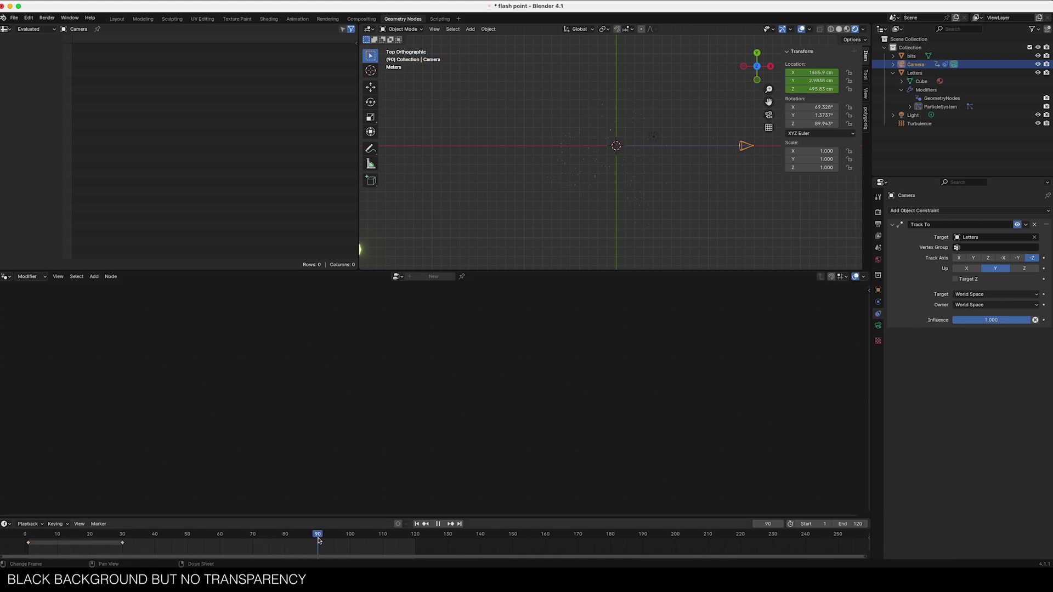
key(g)
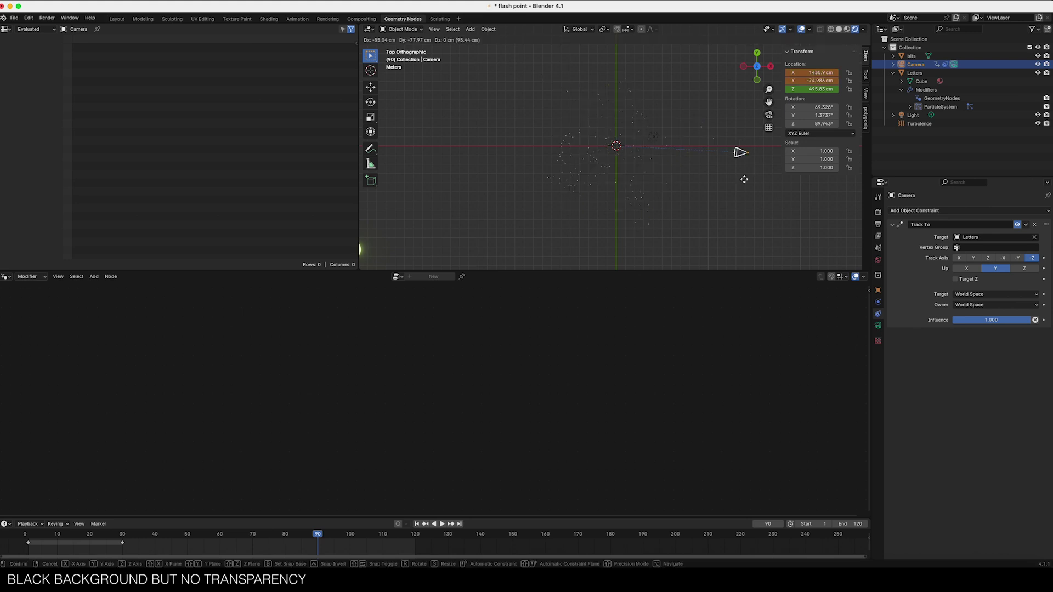
click(659, 39)
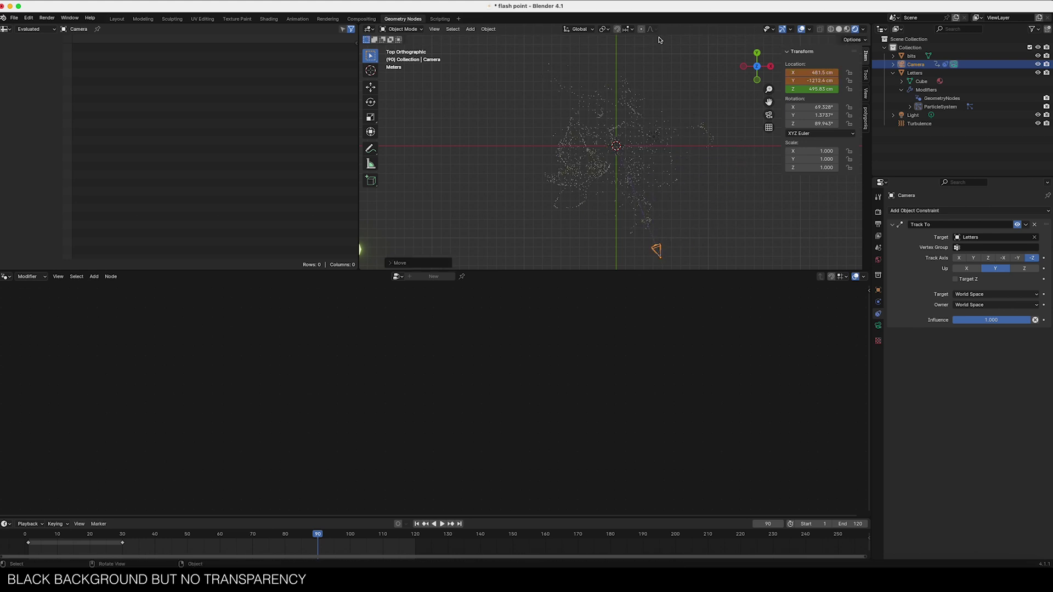
middle_drag(618, 225, 643, 250)
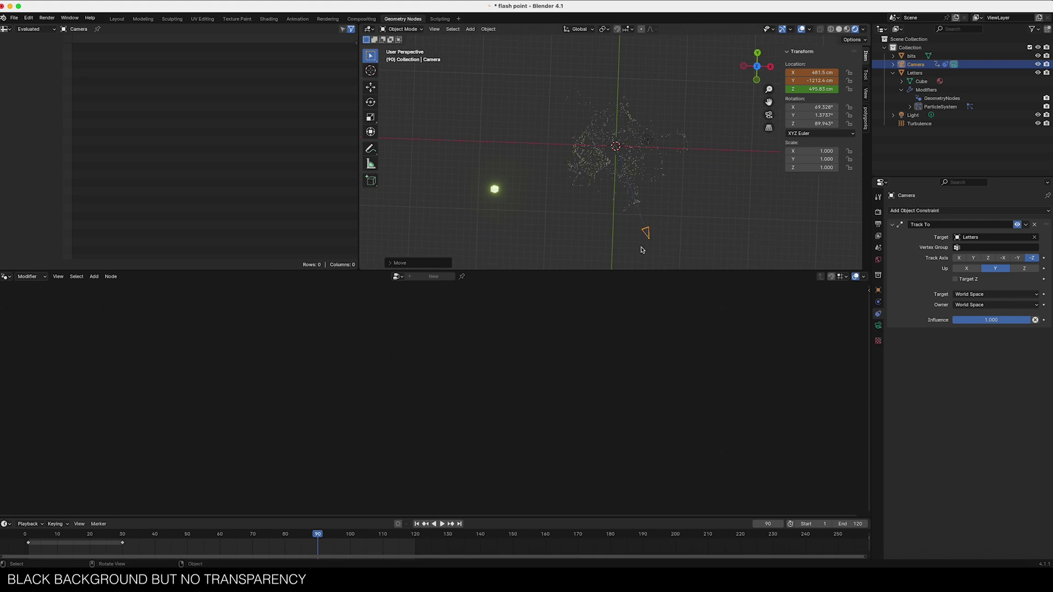
key(g)
click(653, 252)
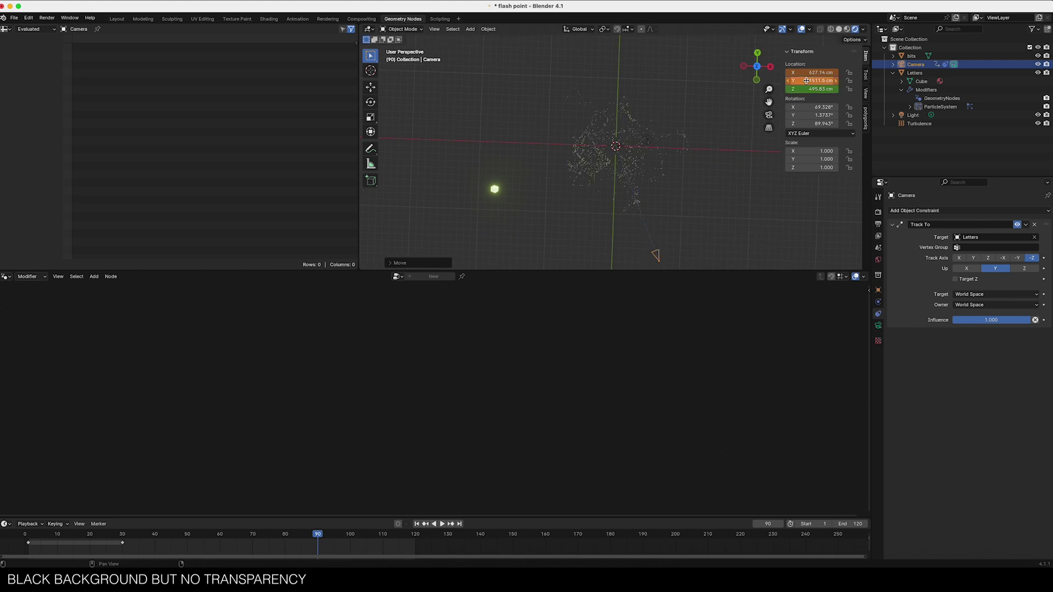
key(i)
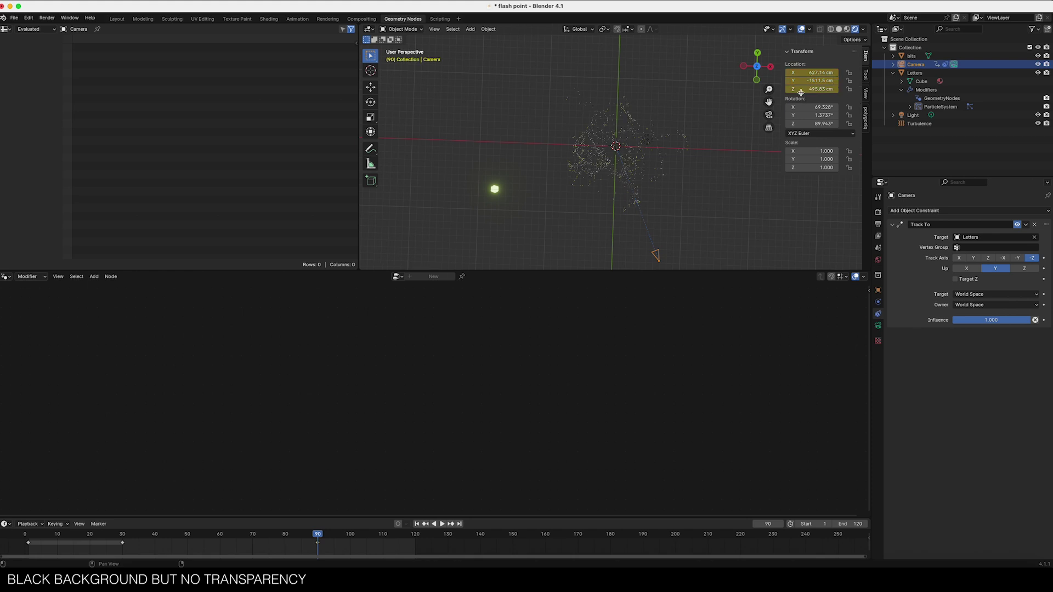
key(space)
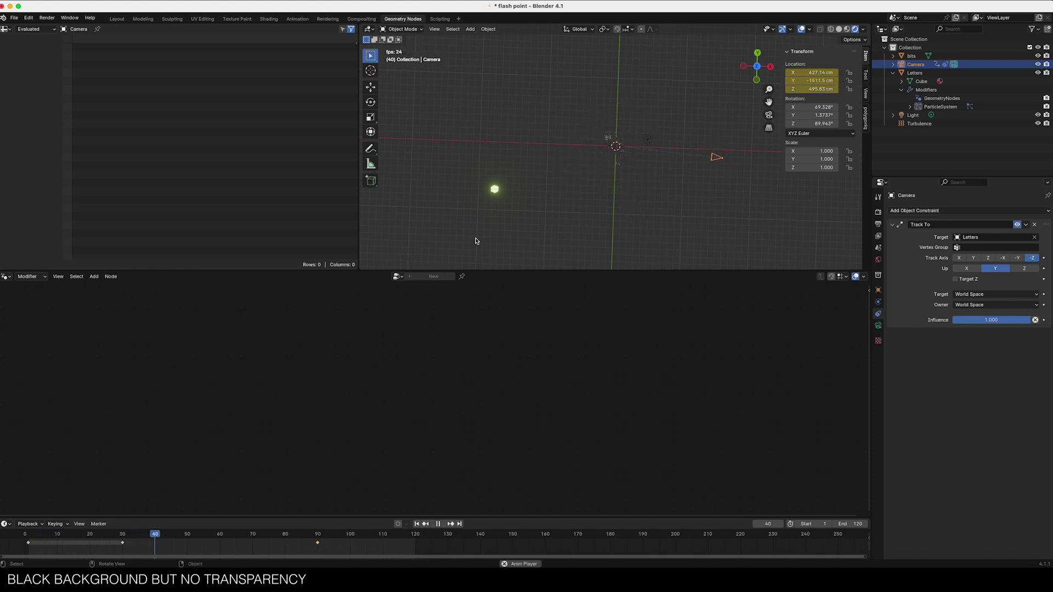
Step: Review the animation through the camera view (Numpad 0) and save flash point.blend
key(space)
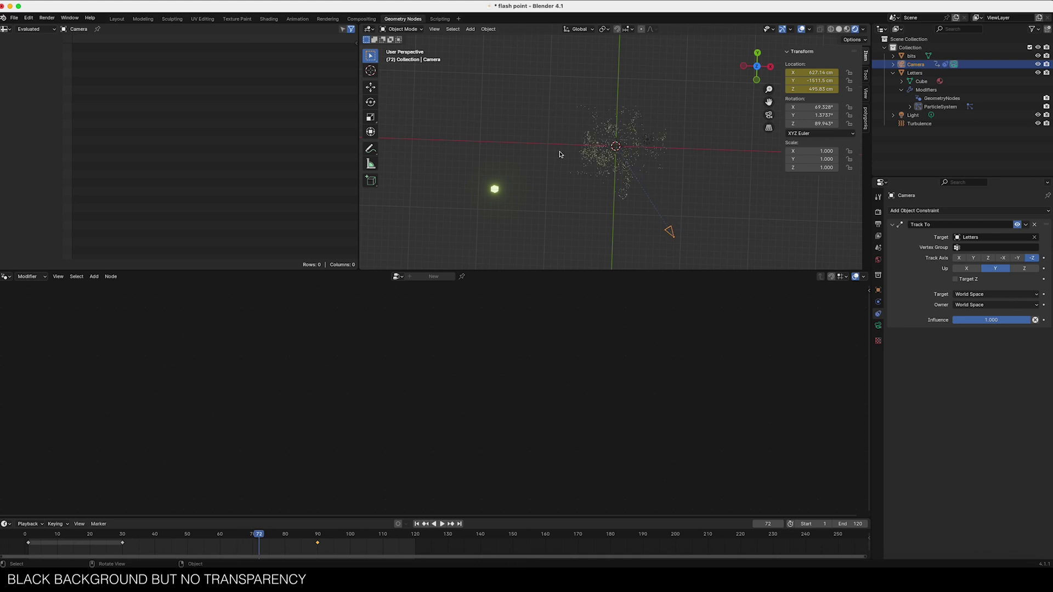
key(KP_0)
key(space)
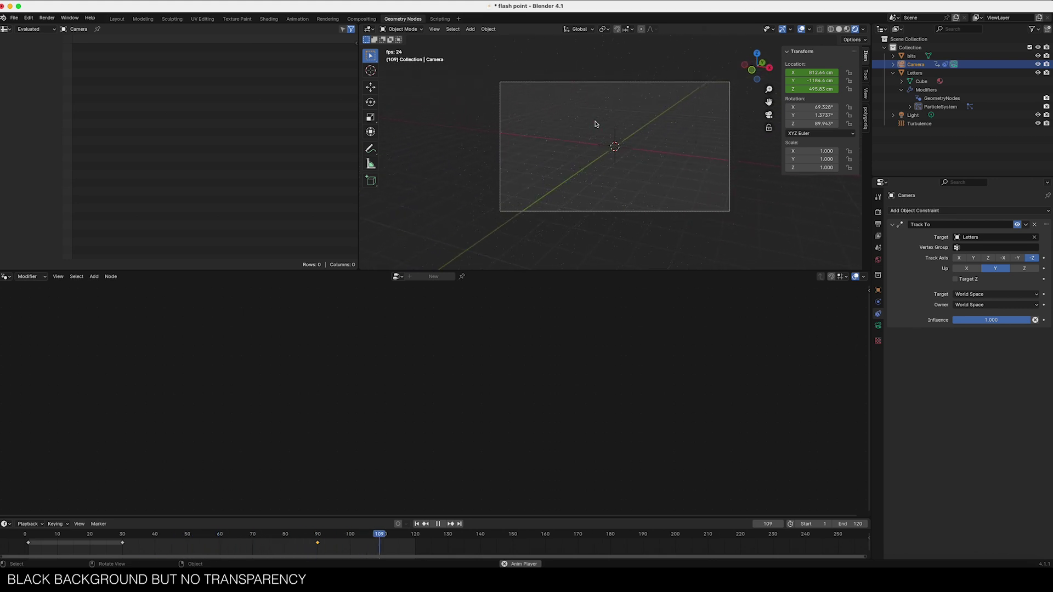
key(space)
key(super+s)
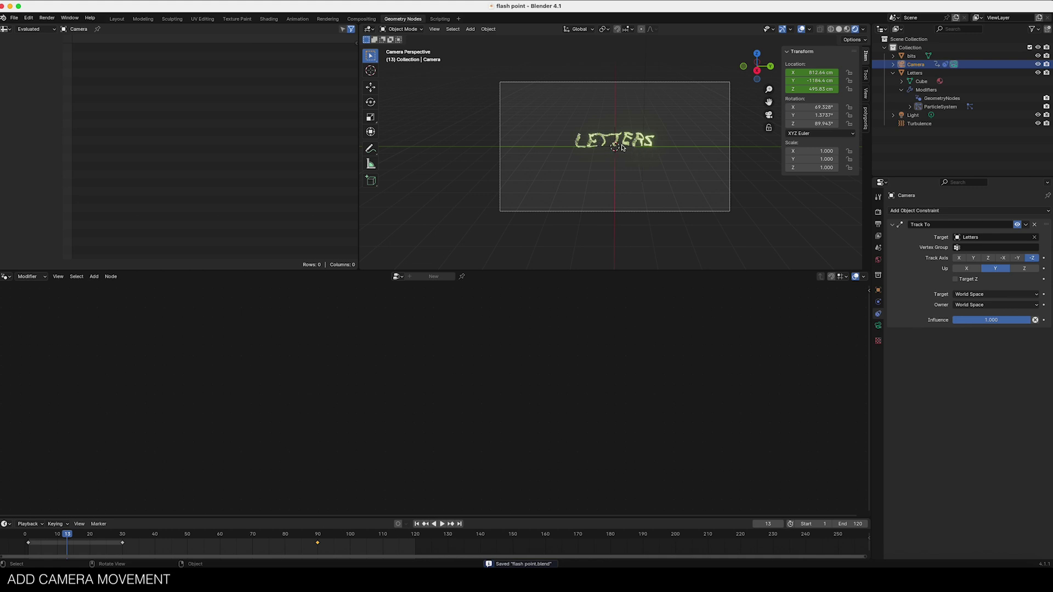
click(878, 259)
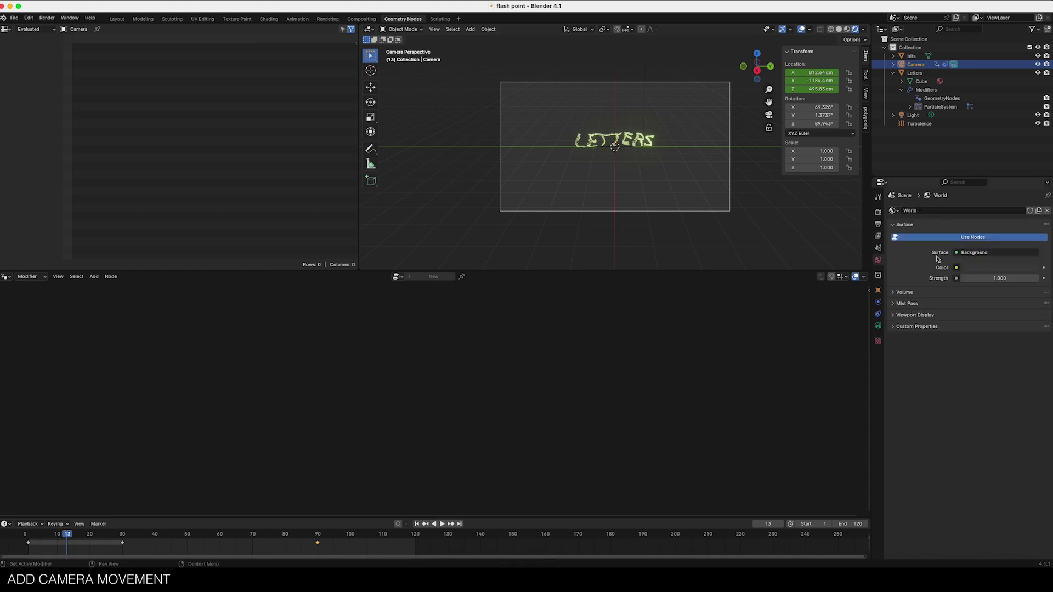
Step: Set the World background colour Value to 0 (black) and return to camera view
click(973, 268)
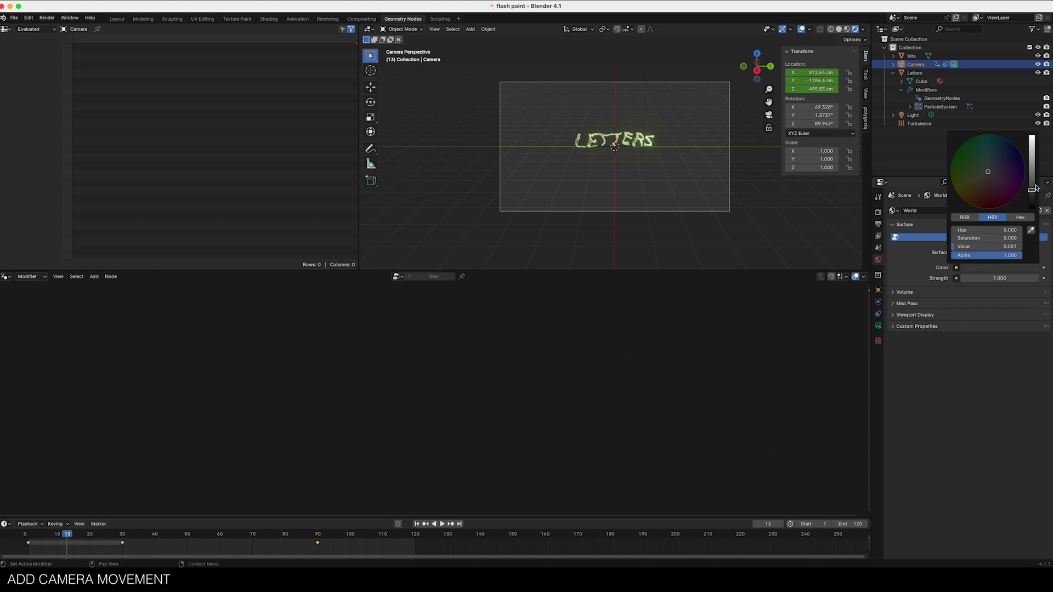
drag(987, 246, 965, 246)
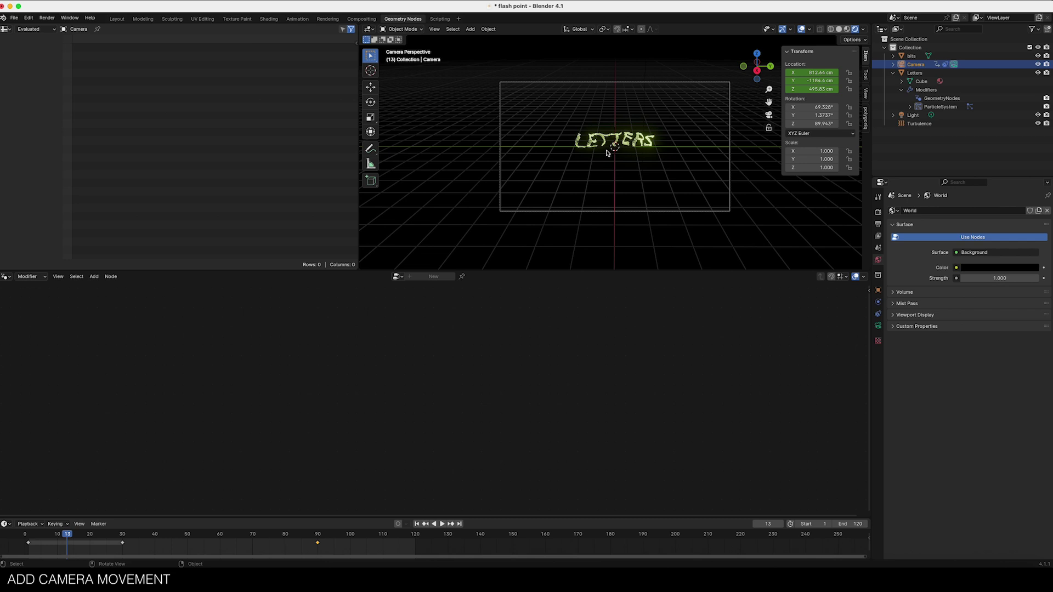
middle_drag(607, 153, 607, 152)
key(ctrl+z)
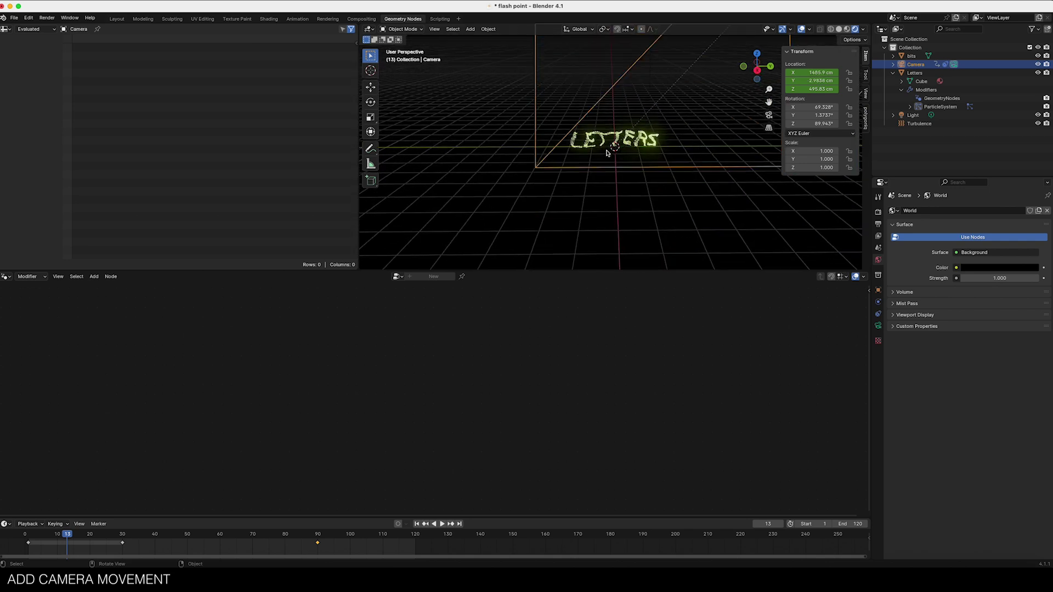
key(KP_0)
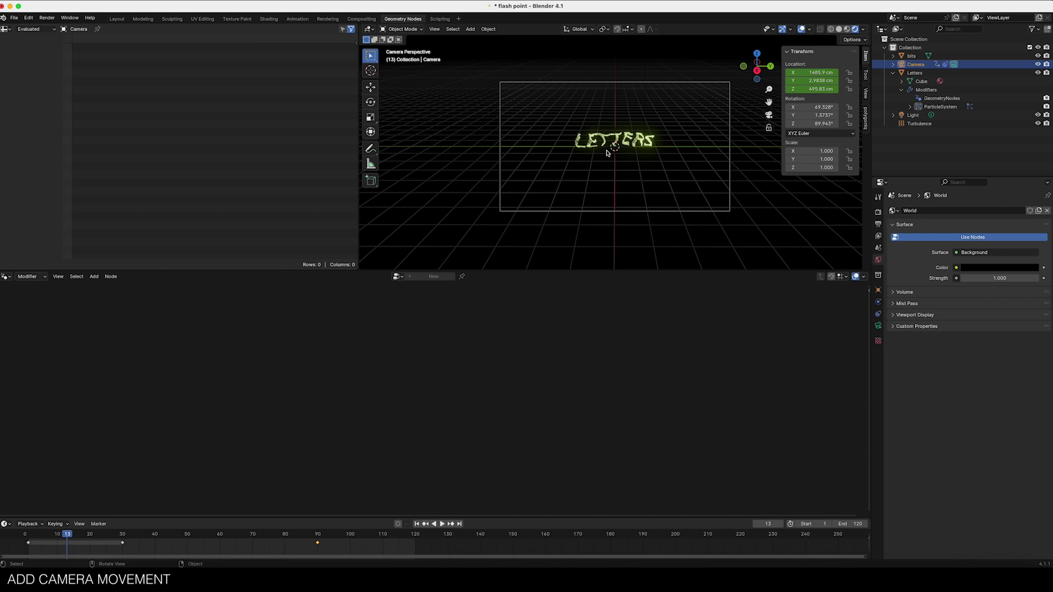
Step: Enlarge the 3D viewport taller and wider, refit the camera view, and play to frame 42
key(Home)
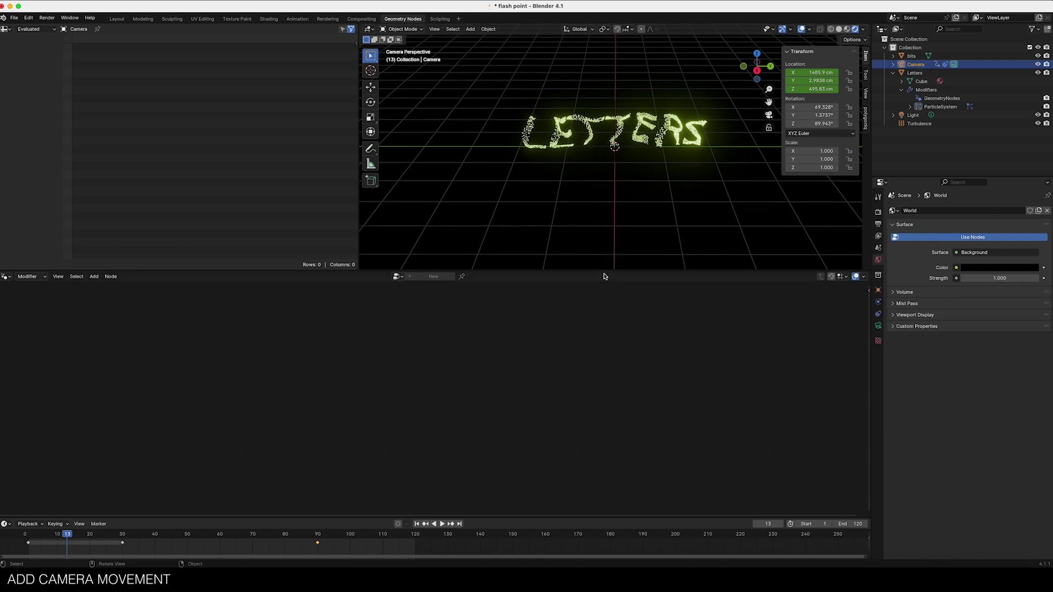
drag(601, 271, 595, 435)
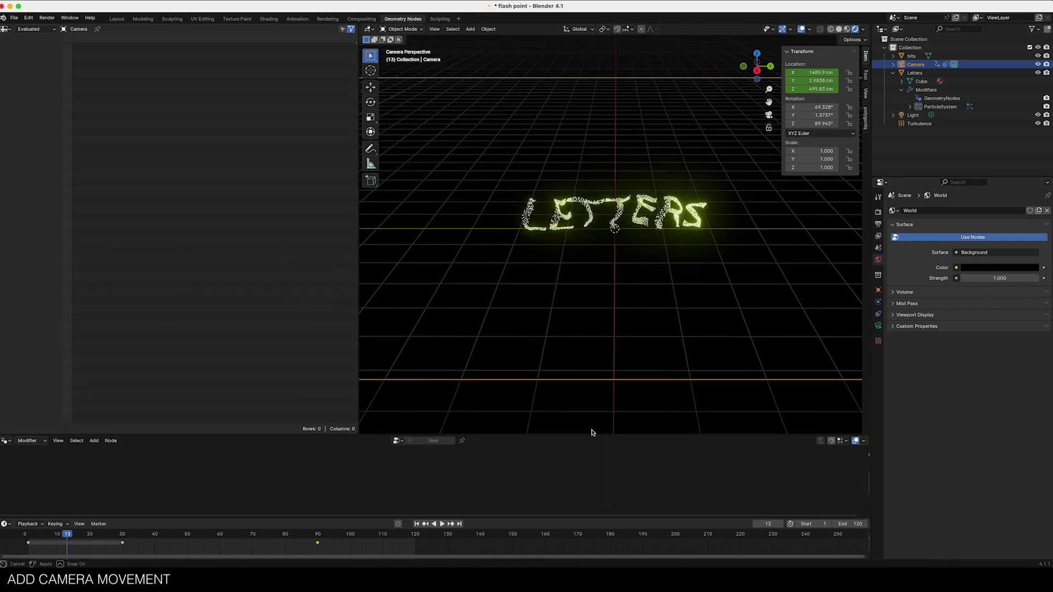
key(Home)
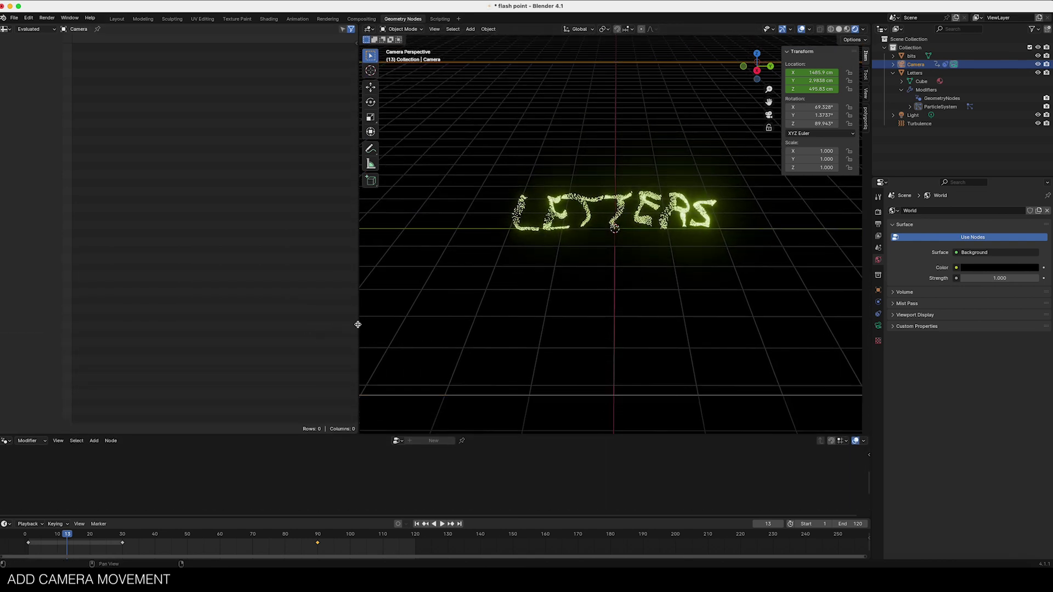
drag(357, 324, 194, 321)
key(Home)
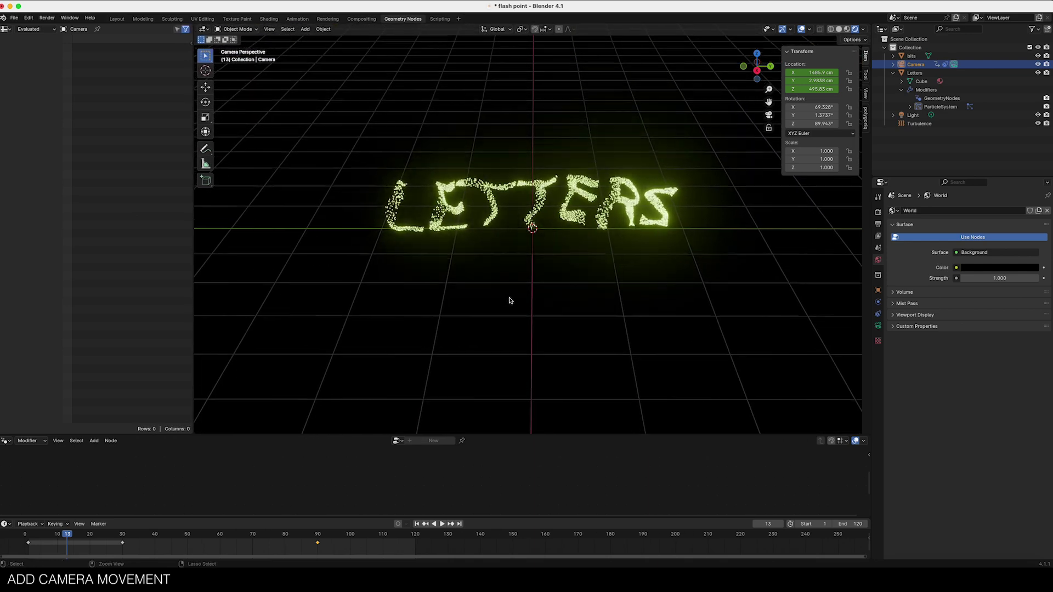
key(space)
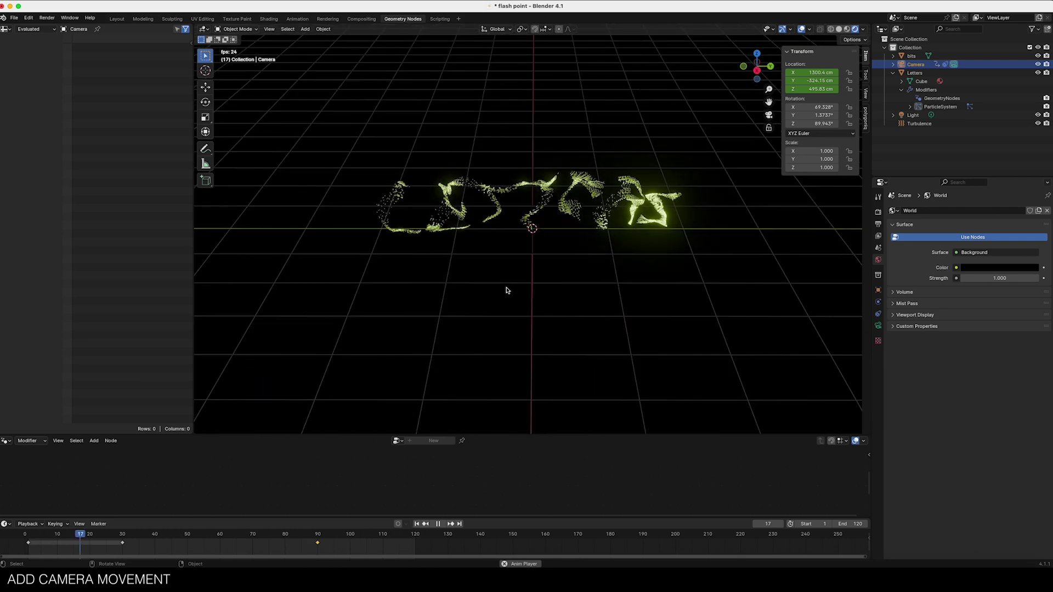
key(space)
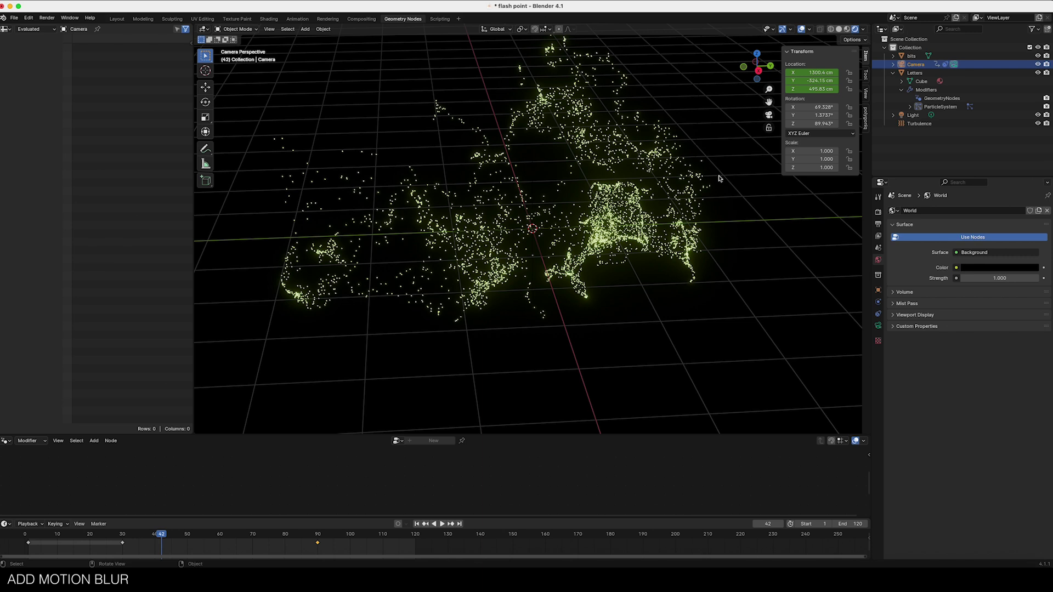
Step: Enable EEVEE Motion Blur, preview the blurred sparks, and select the Turbulence field
click(878, 214)
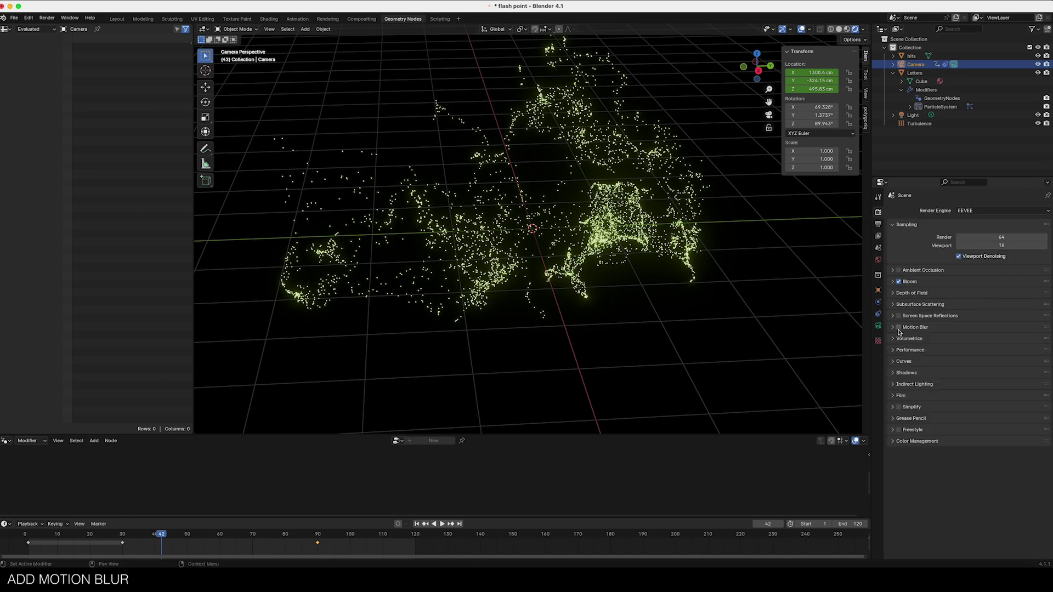
key(space)
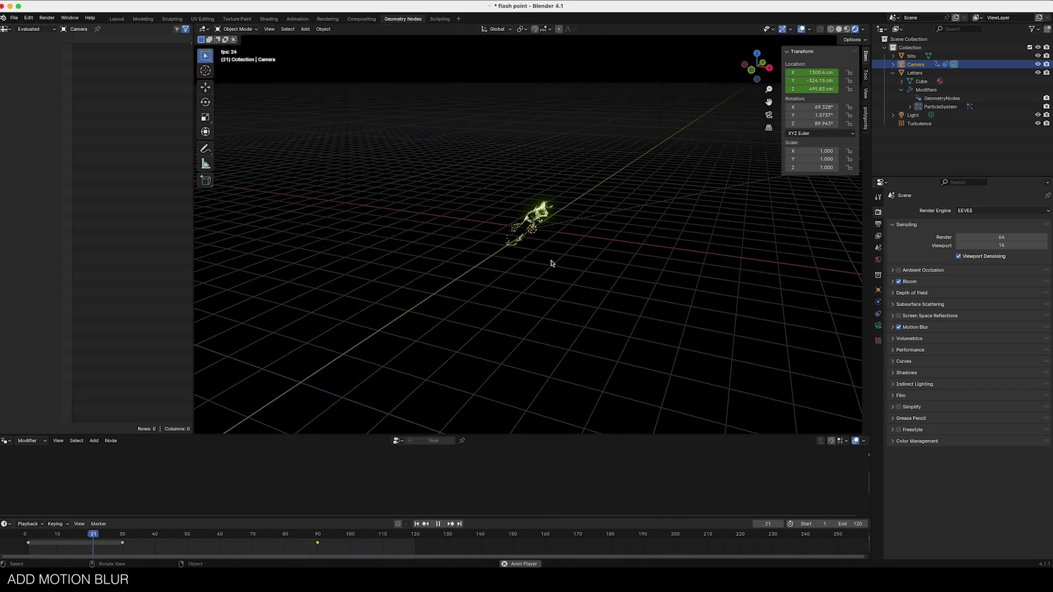
key(space)
key(space)
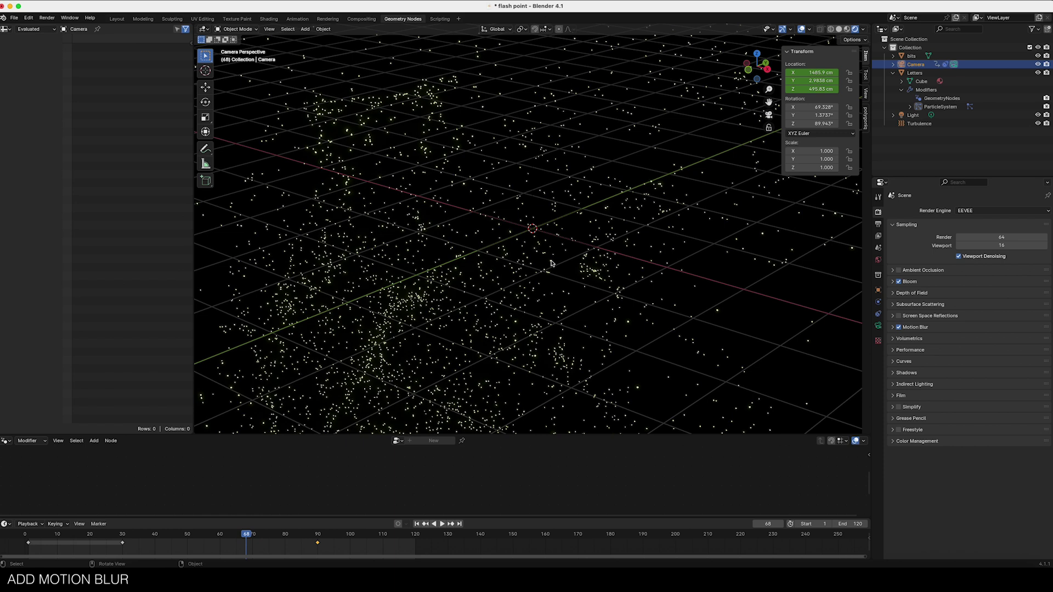
click(914, 124)
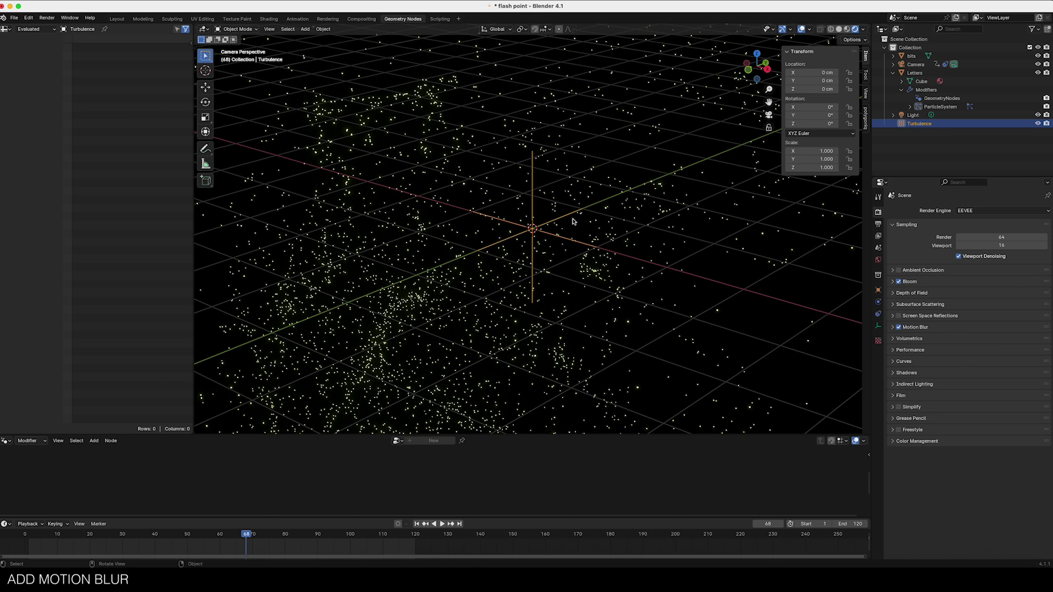
scroll(572, 221, up, 5)
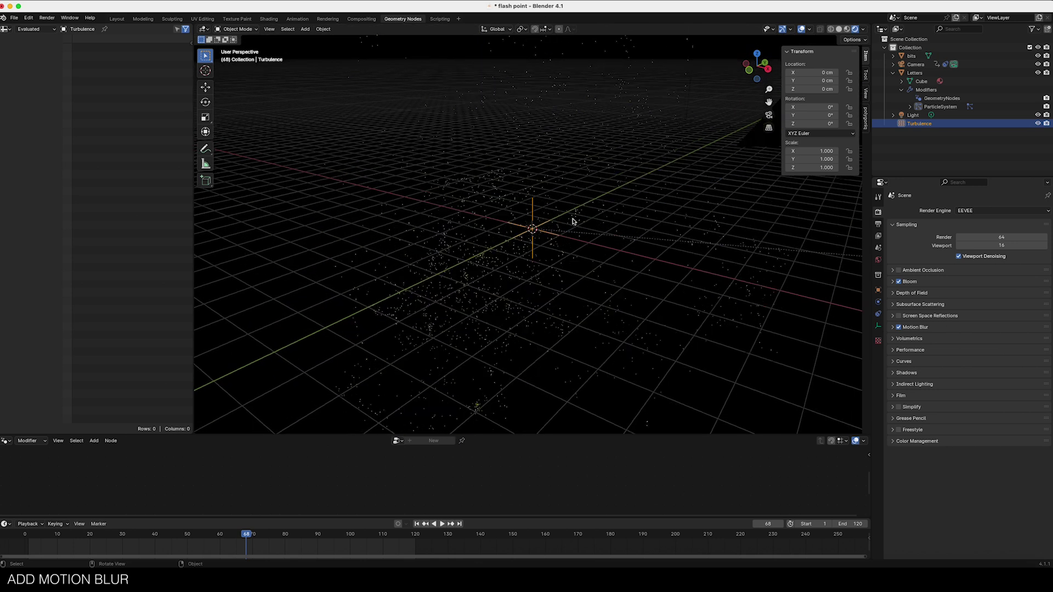